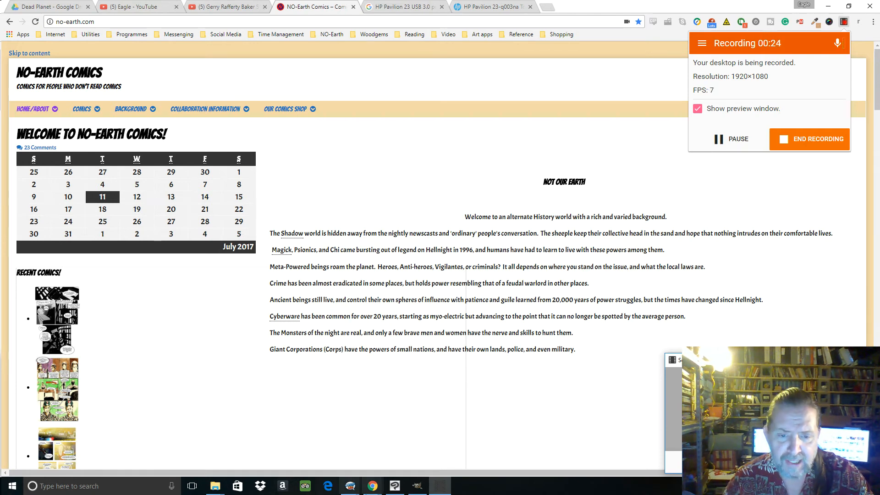
# Switch to the Dead Planet #1 comic in Comic Life and add the heading "Page two" at the end of the script
pyautogui.moveTo(351, 490)
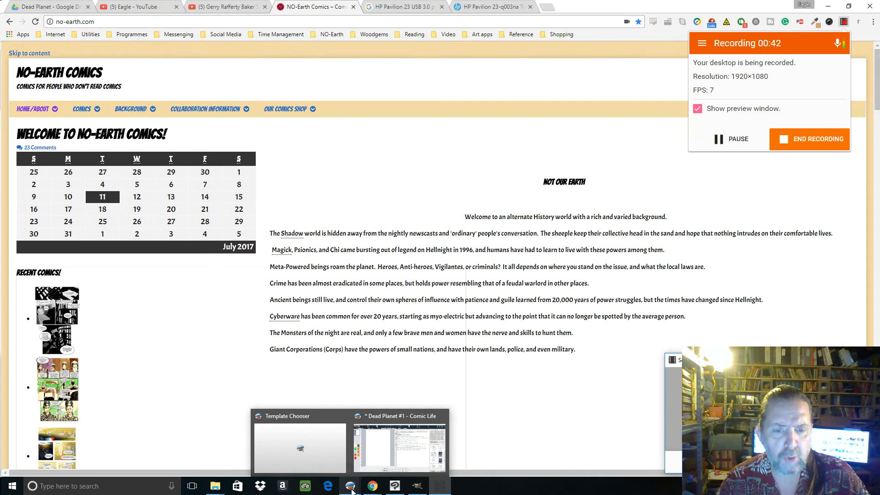
pyautogui.click(391, 417)
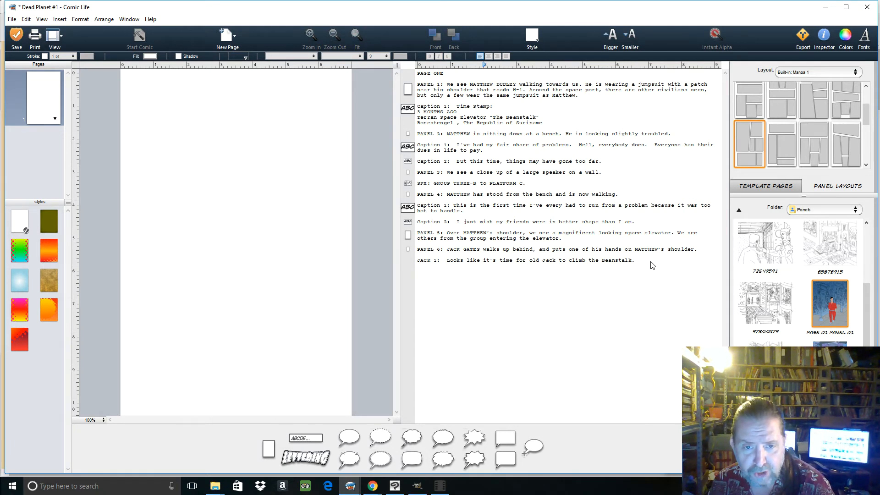
pyautogui.write('Page')
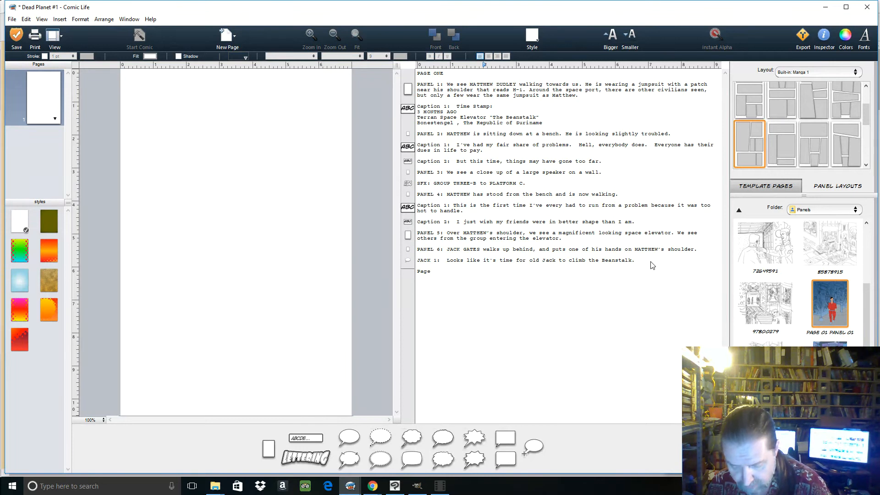
pyautogui.write(' two')
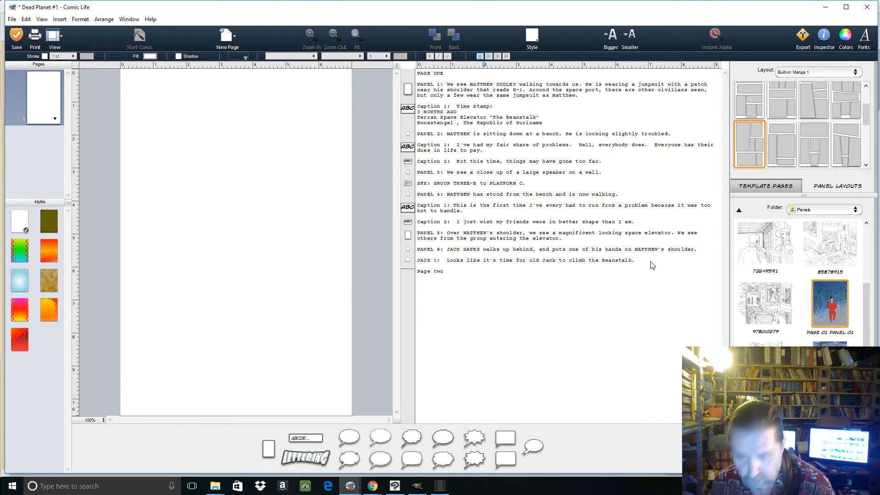
# Add the script line "Panel 1: Random junk" below the "Page two" heading
pyautogui.write('Panel')
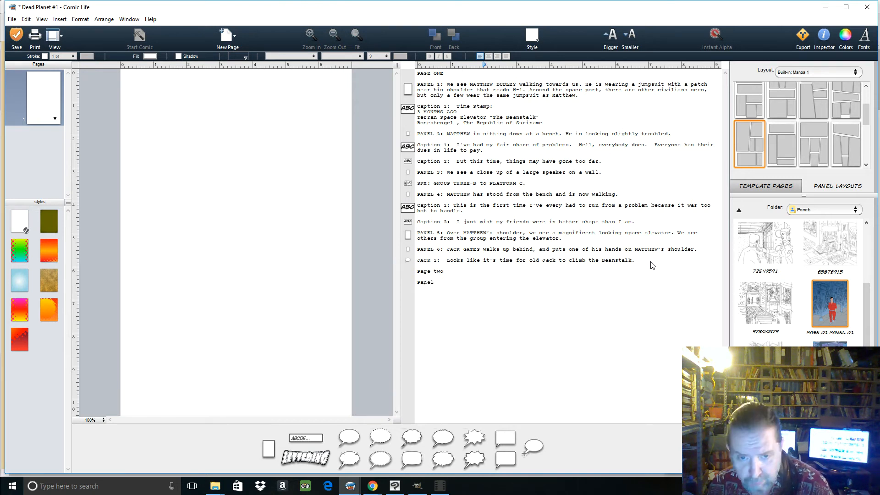
pyautogui.write(' 1')
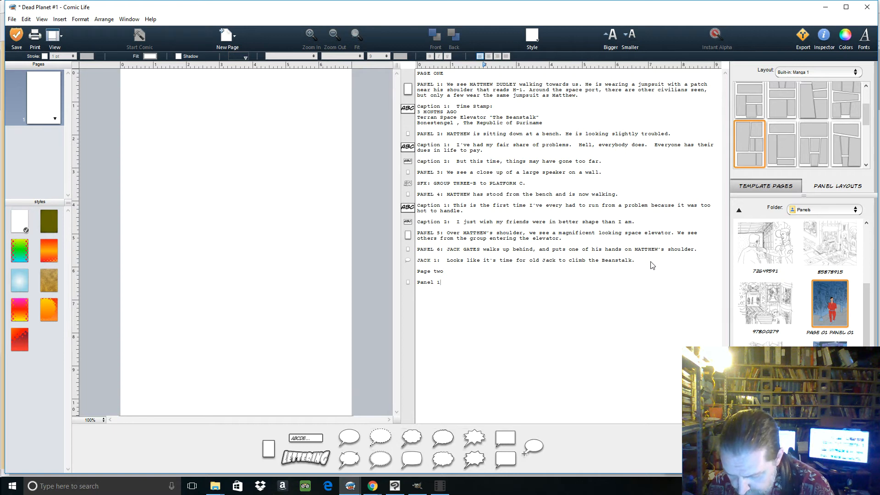
pyautogui.write(':')
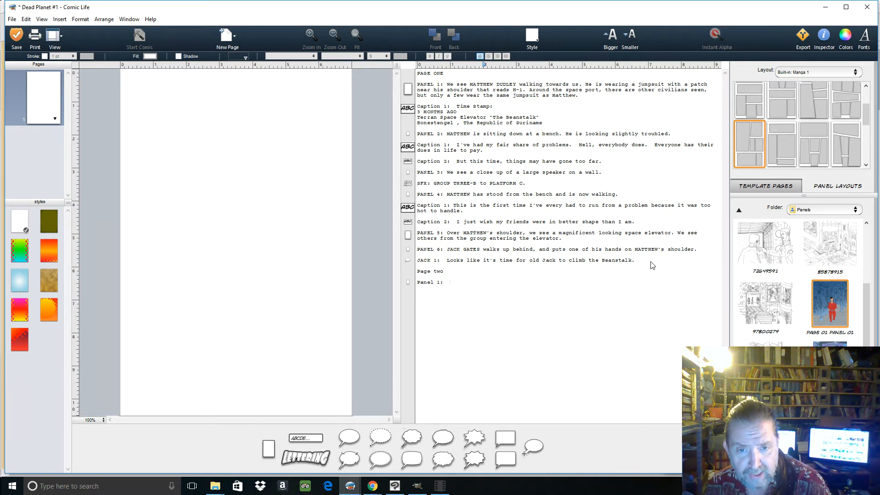
pyautogui.write('  Ran')
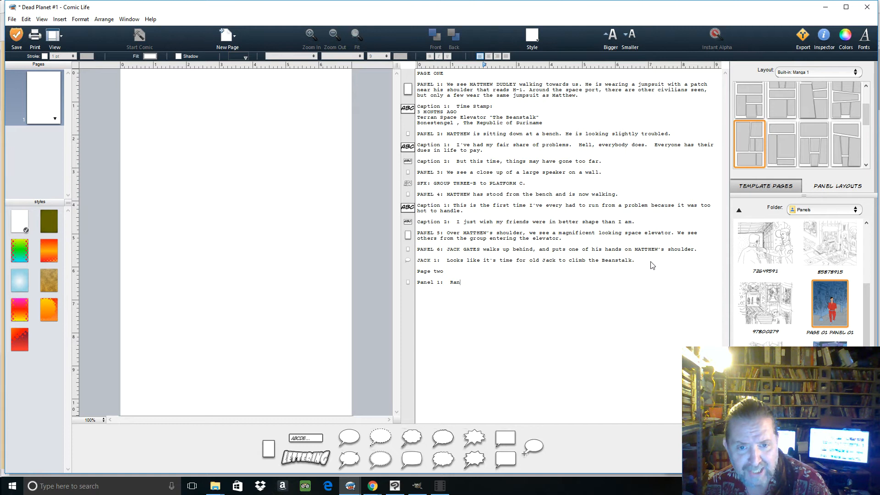
pyautogui.write('dom')
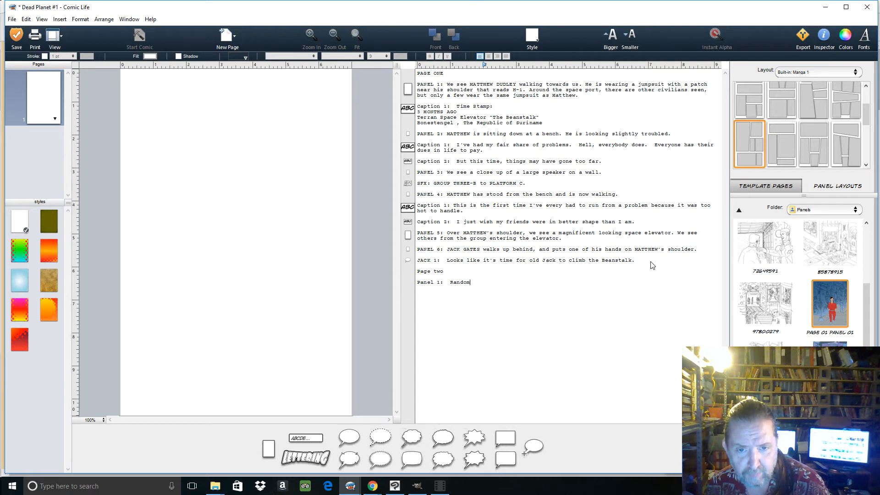
pyautogui.write(' ju')
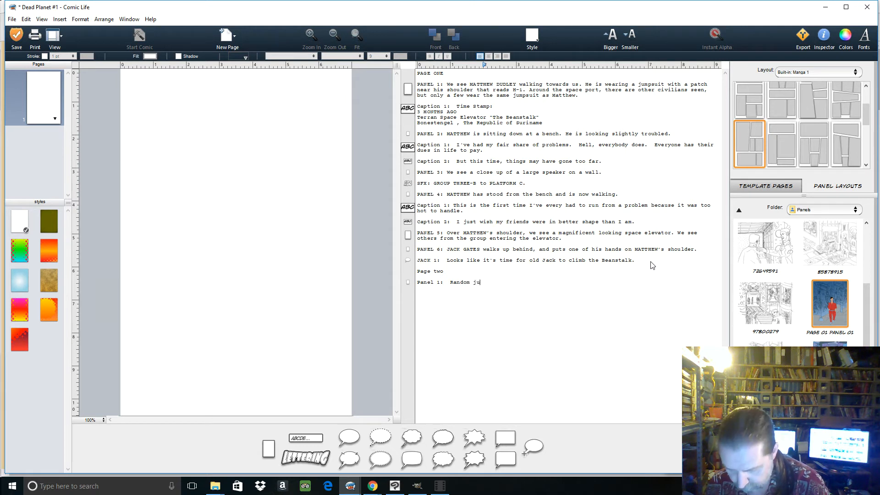
pyautogui.write('nk')
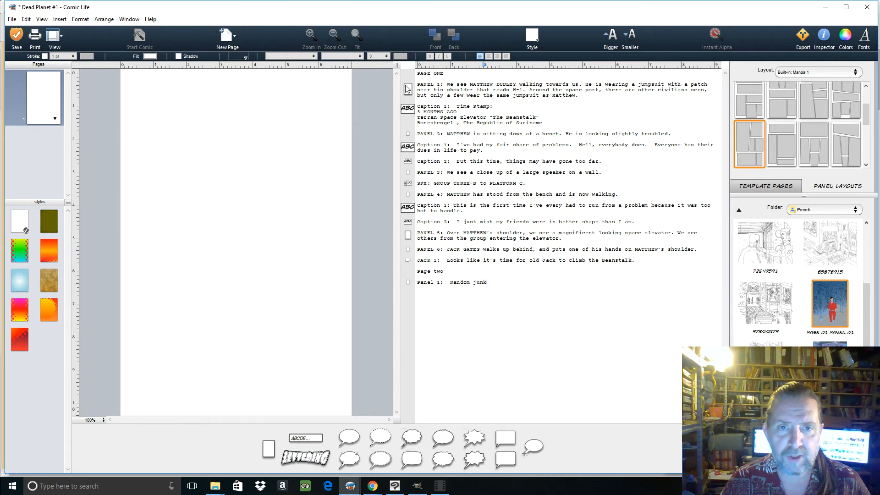
# Place page one's Panel 1 from the script onto the blank page and resize it to about 3.3 by 2.5 inches
pyautogui.moveTo(408, 89); pyautogui.dragTo(166, 110)
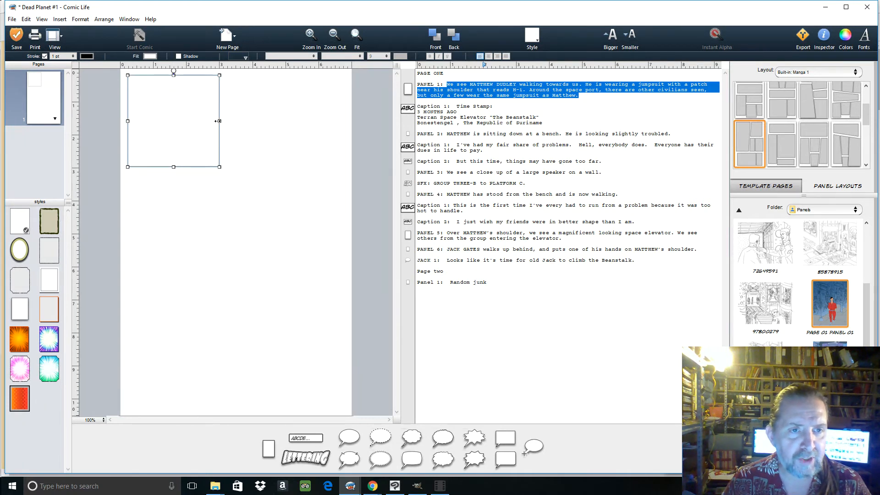
pyautogui.moveTo(219, 121)
pyautogui.mouseDown()
pyautogui.moveTo(277, 124)
pyautogui.moveTo(232, 123)
pyautogui.mouseUp()
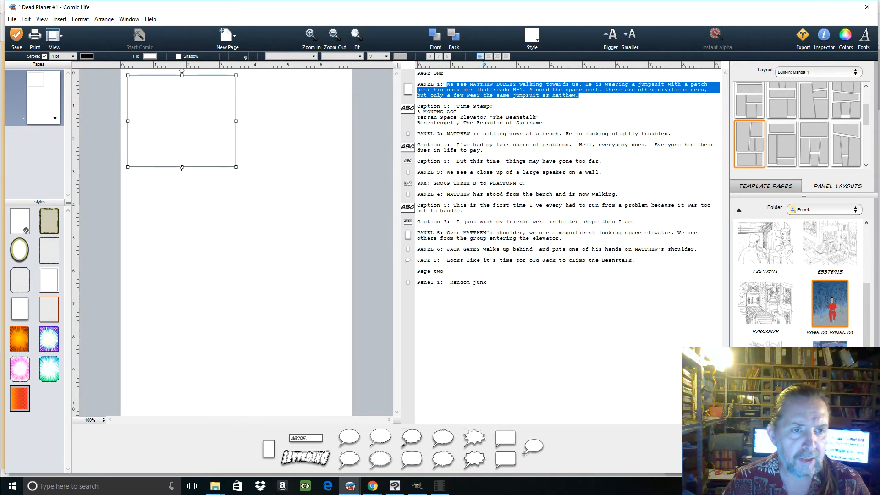
pyautogui.moveTo(181, 168)
pyautogui.mouseDown()
pyautogui.moveTo(178, 246)
pyautogui.moveTo(194, 197)
pyautogui.moveTo(194, 111)
pyautogui.moveTo(194, 157)
pyautogui.mouseUp()
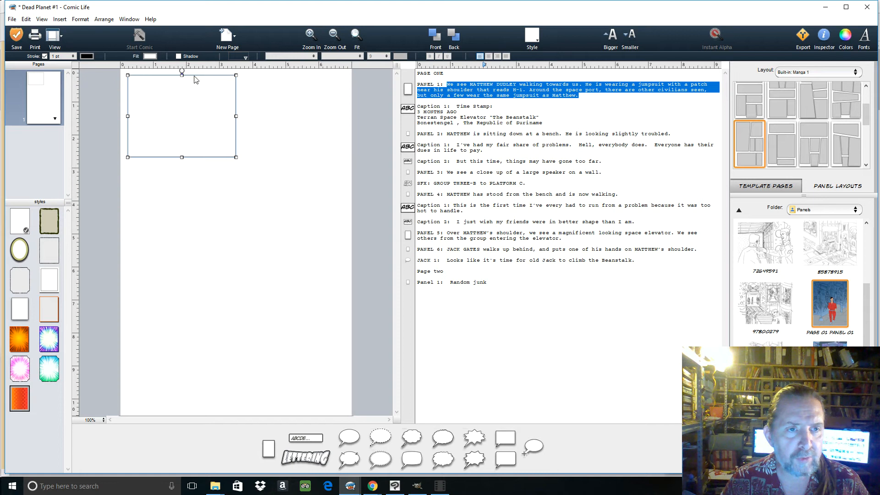
pyautogui.moveTo(181, 71)
pyautogui.mouseDown()
pyautogui.moveTo(190, 76)
pyautogui.moveTo(181, 74)
pyautogui.mouseUp()
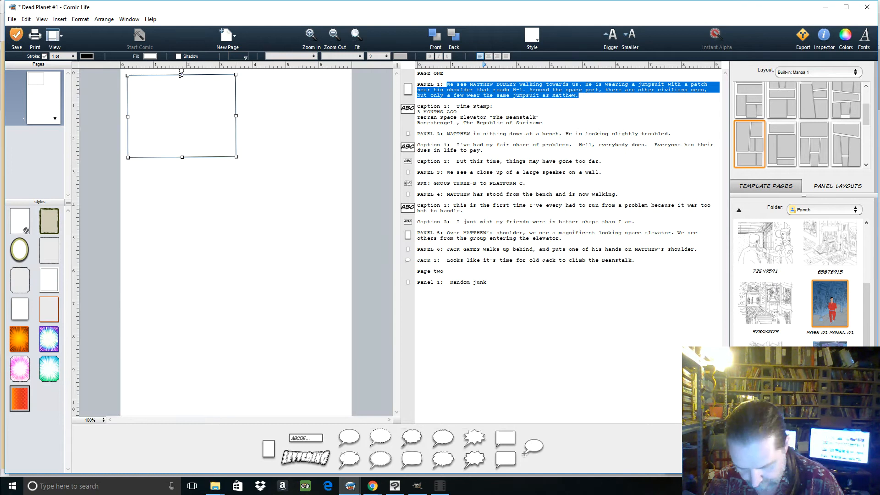
# Make the panel's shape editable, pull its corners into an irregular four-sided shape, and rotate it about a quarter turn
pyautogui.rightClick(235, 115)
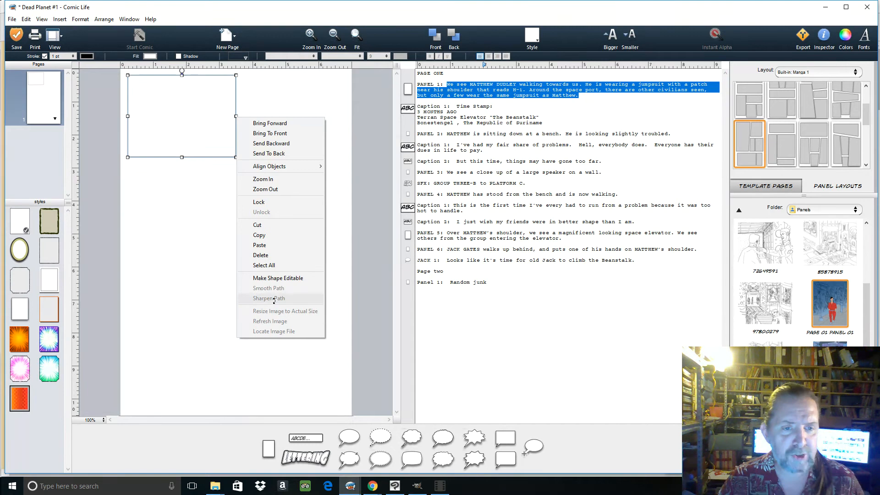
pyautogui.click(284, 278)
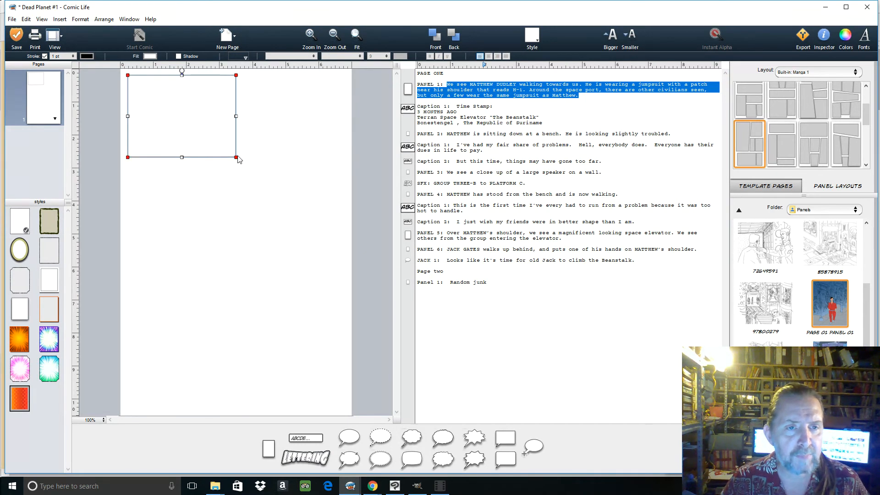
pyautogui.moveTo(236, 157); pyautogui.dragTo(291, 163)
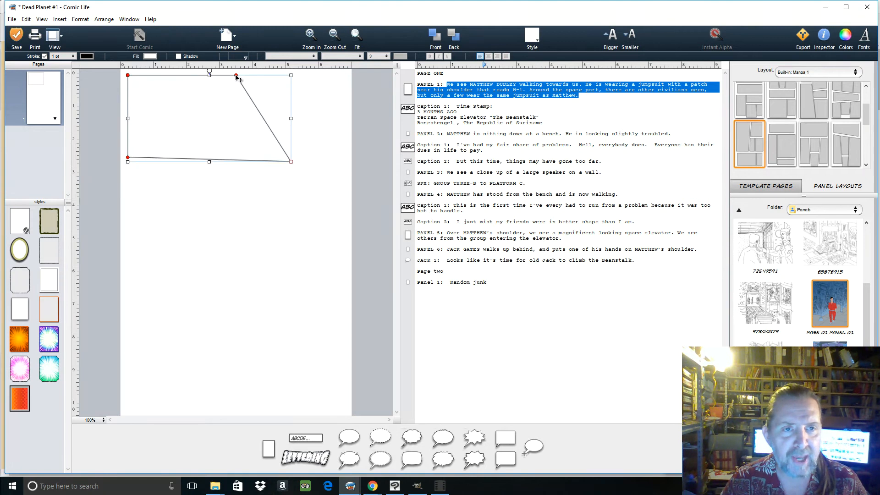
pyautogui.moveTo(236, 75); pyautogui.dragTo(270, 83)
pyautogui.moveTo(231, 114); pyautogui.dragTo(230, 104)
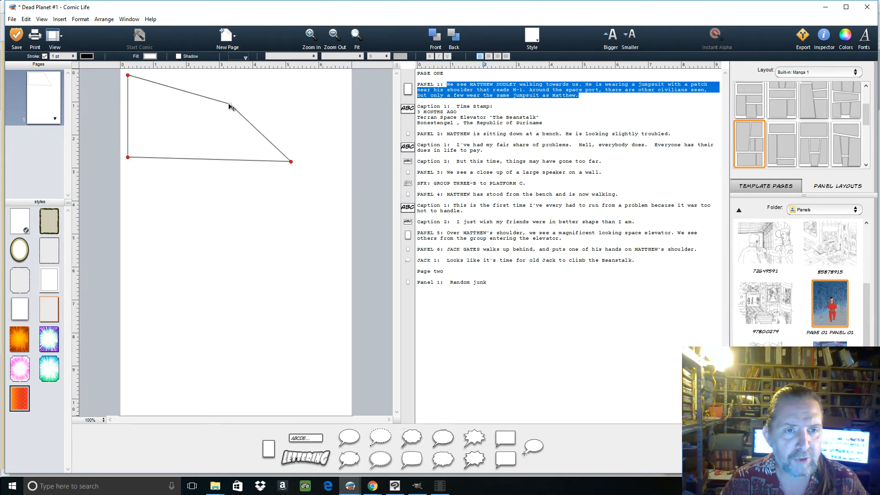
pyautogui.moveTo(206, 131); pyautogui.dragTo(211, 231)
pyautogui.moveTo(213, 170); pyautogui.dragTo(266, 196)
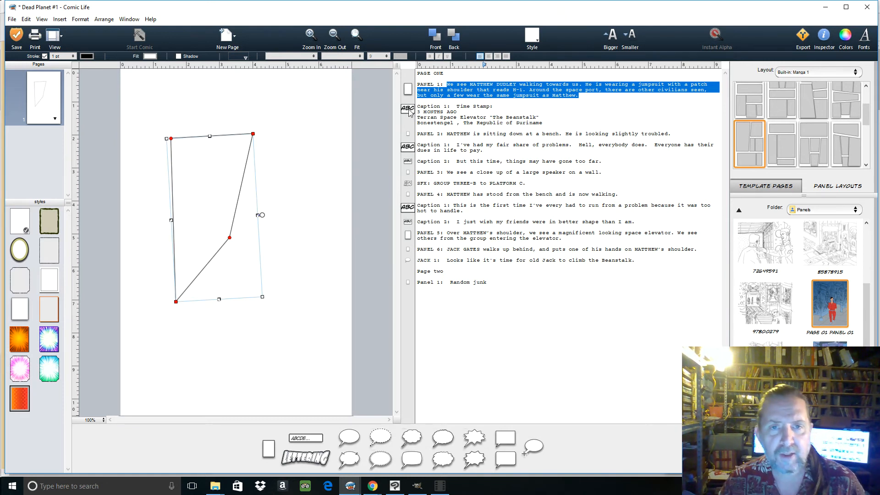
# Place the Time Stamp caption over the panel, then delete and retype the "T" of "Terran" in the script
pyautogui.moveTo(408, 110); pyautogui.dragTo(270, 169)
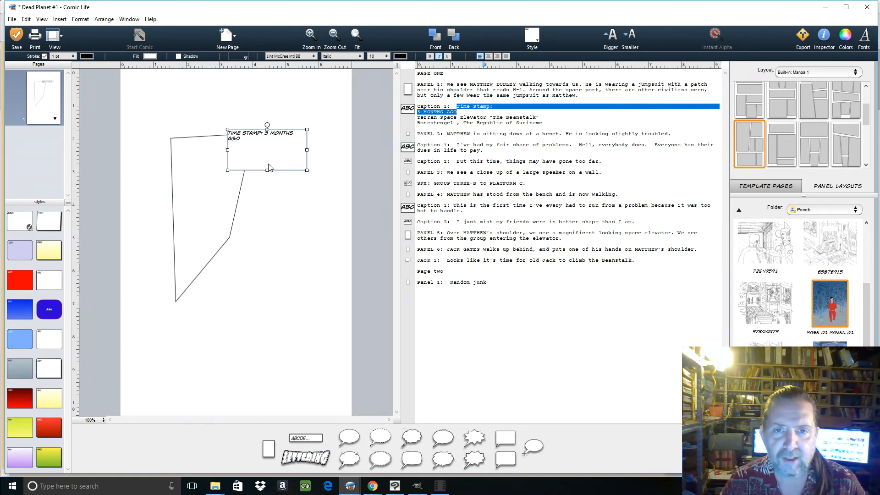
pyautogui.click(466, 115)
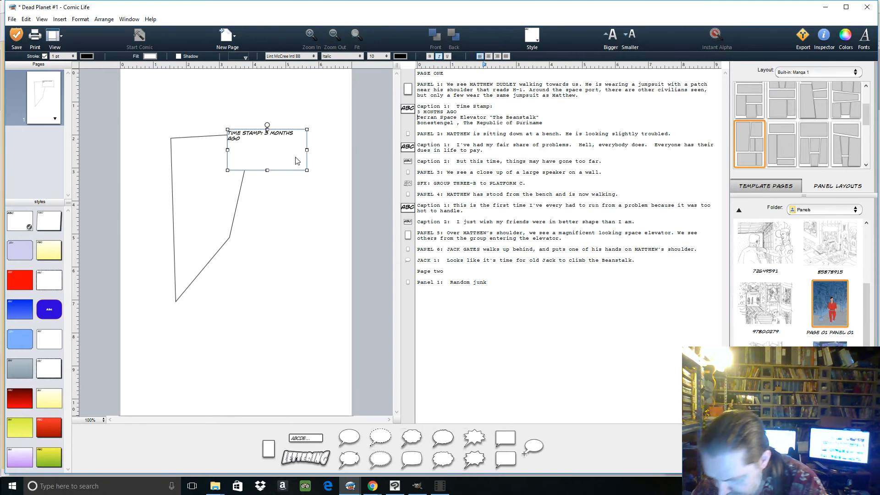
pyautogui.press('Delete')
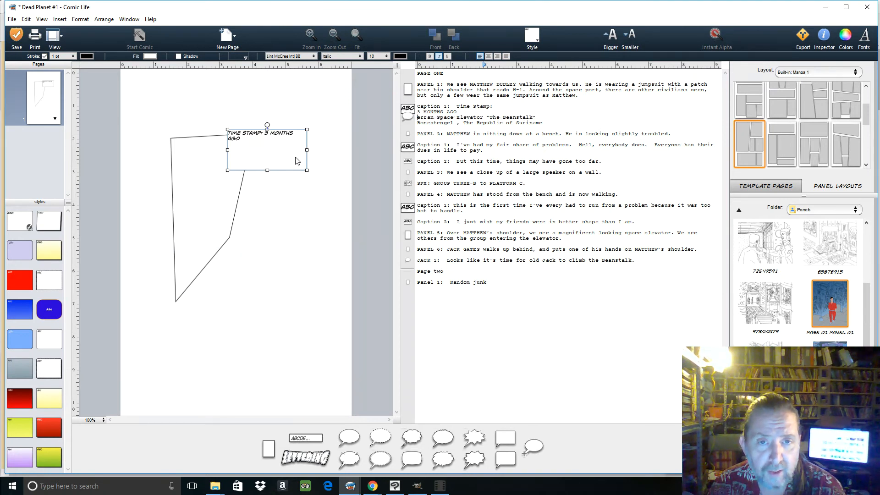
pyautogui.write('T')
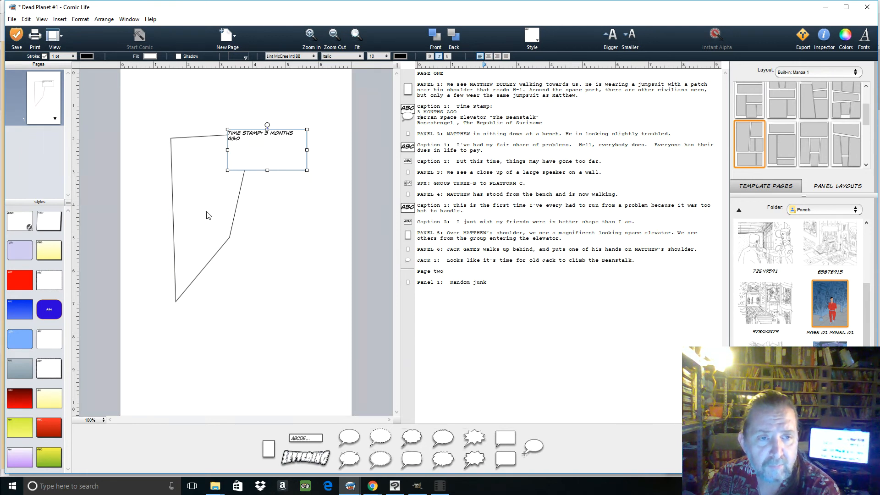
# Delete the reshaped panel and the incomplete Time Stamp caption from the page
pyautogui.click(254, 191)
pyautogui.click(241, 185)
pyautogui.doubleClick(247, 184)
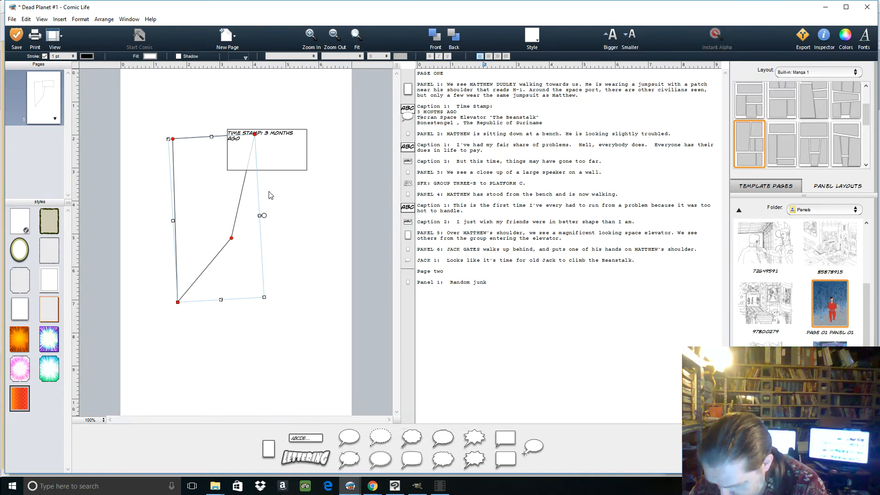
pyautogui.press('Delete')
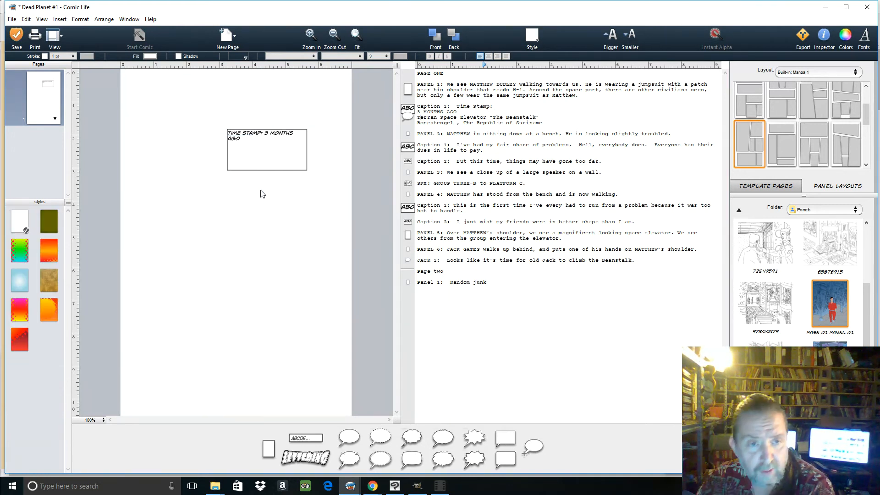
pyautogui.click(254, 145)
pyautogui.press('Delete')
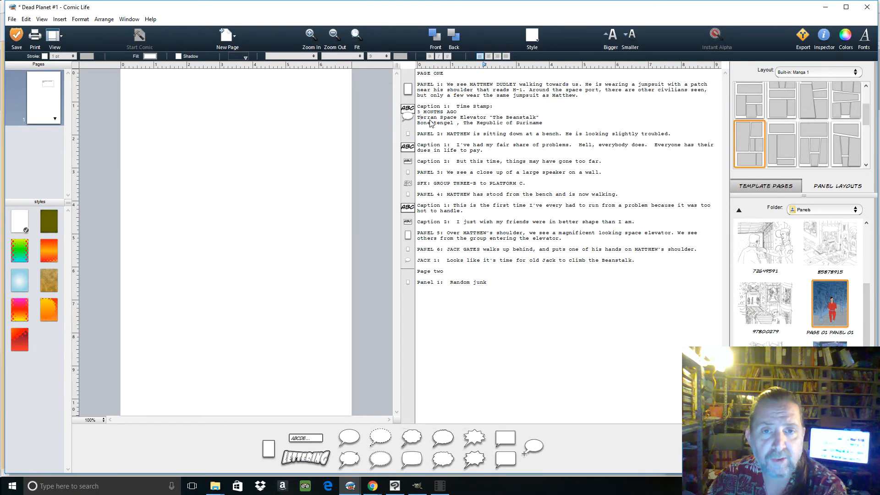
# Join the "Terran Space Elevator" and "Bonestengel" lines onto the "3 MONTHS AGO" line of the script's Time Stamp caption
pyautogui.click(463, 112)
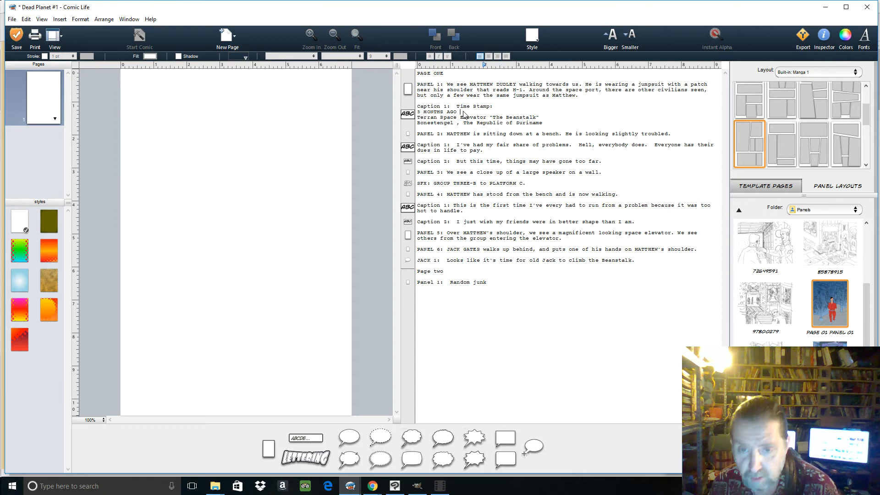
pyautogui.press('Delete')
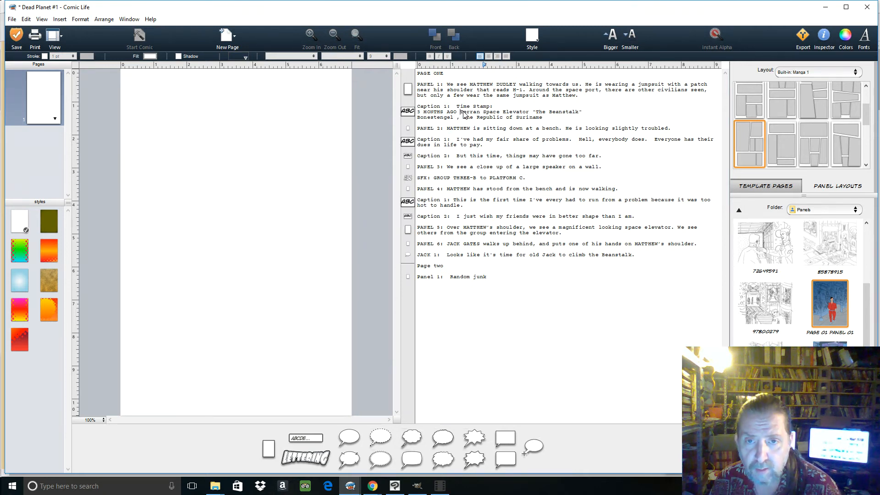
pyautogui.click(589, 114)
pyautogui.press('Delete')
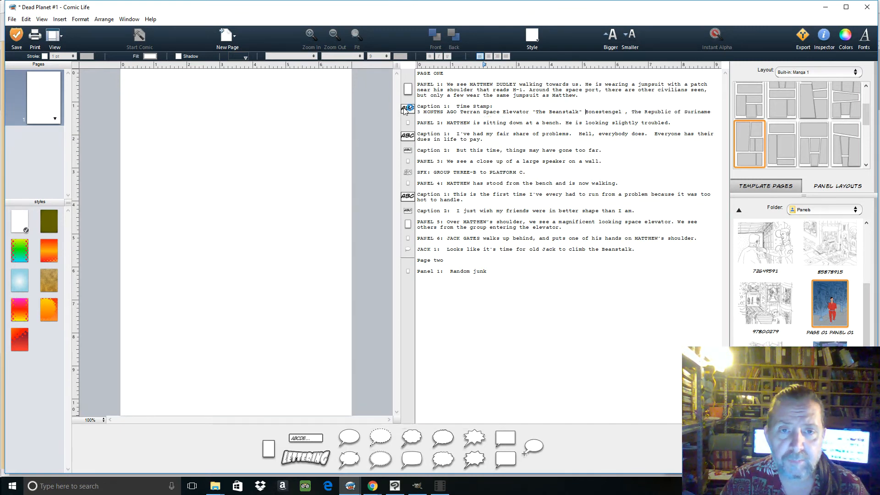
# Place the joined Time Stamp caption from the script onto the page and enlarge its box to about 3.9 by 1.1 inches
pyautogui.moveTo(405, 111); pyautogui.dragTo(246, 117)
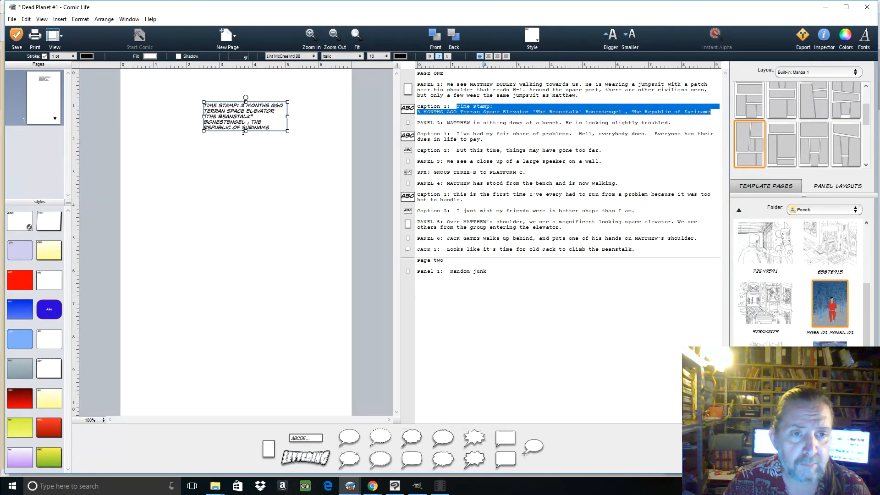
pyautogui.moveTo(245, 131); pyautogui.dragTo(245, 137)
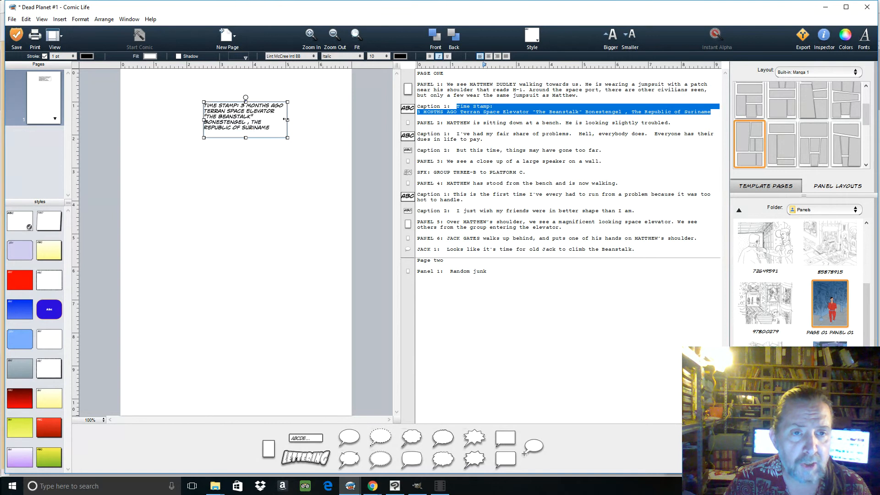
pyautogui.moveTo(287, 119); pyautogui.dragTo(331, 120)
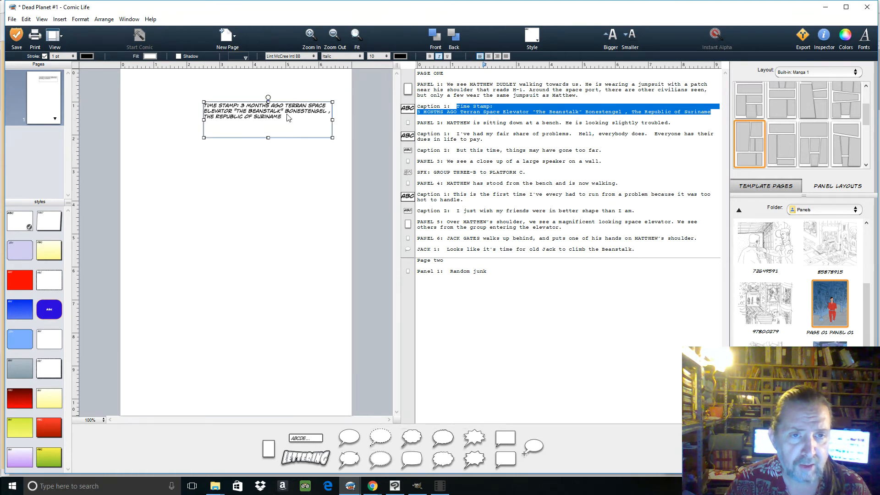
# Insert a line break before "Bonestengel" in the caption on the page
pyautogui.doubleClick(285, 114)
pyautogui.click(284, 114)
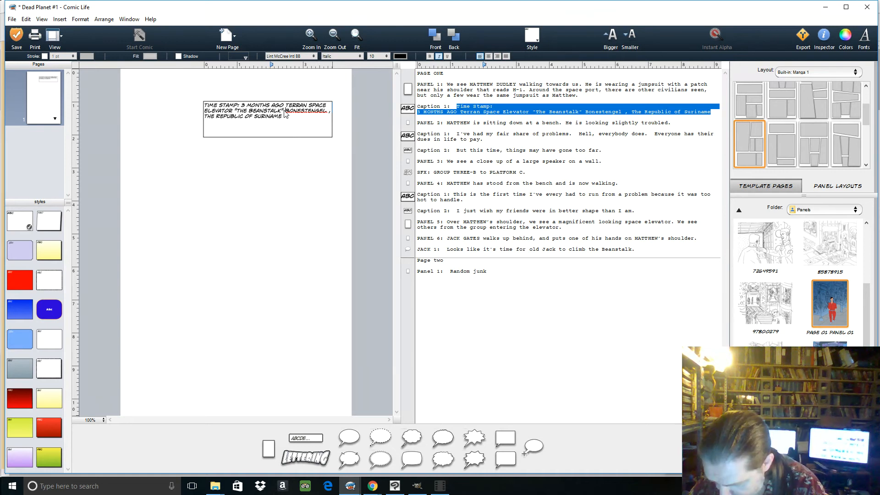
pyautogui.press('Return')
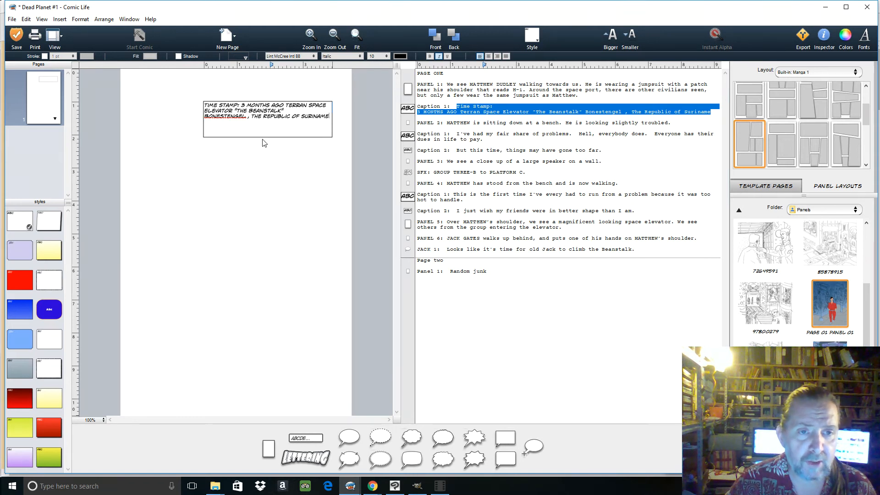
# Finish editing the Time Stamp caption and shorten its box to fit the three lines of text
pyautogui.click(229, 192)
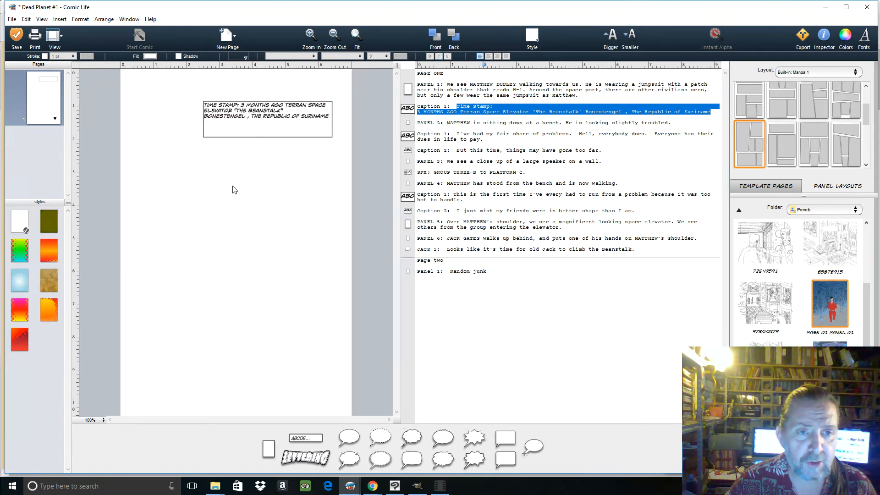
pyautogui.click(231, 132)
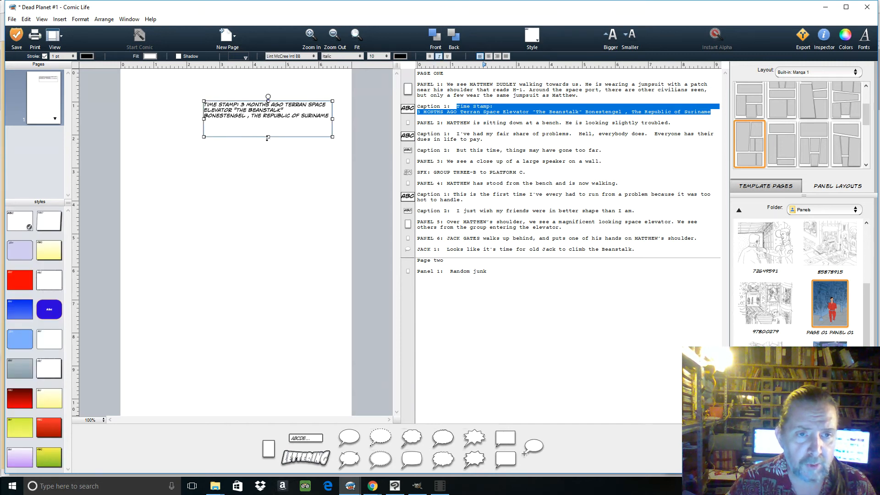
pyautogui.moveTo(267, 137); pyautogui.dragTo(268, 122)
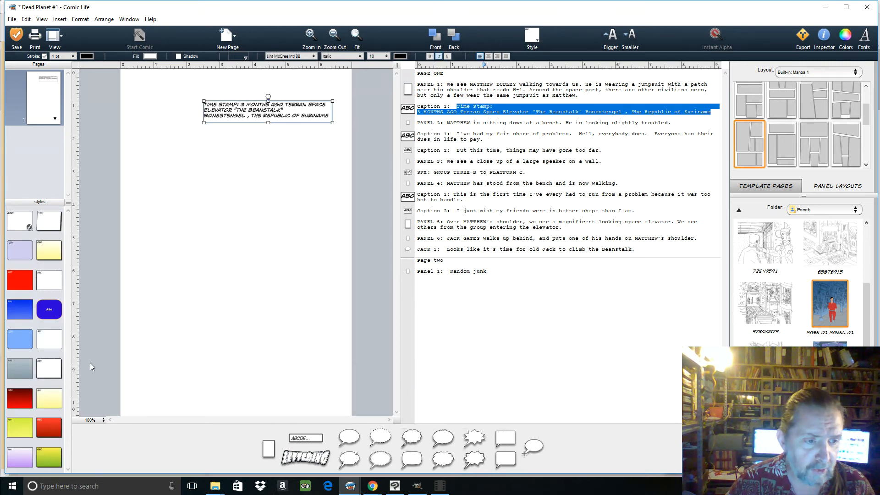
# Try the grey gradient, white shadowed, green gradient and purple gradient styles on the Time Stamp caption
pyautogui.click(19, 367)
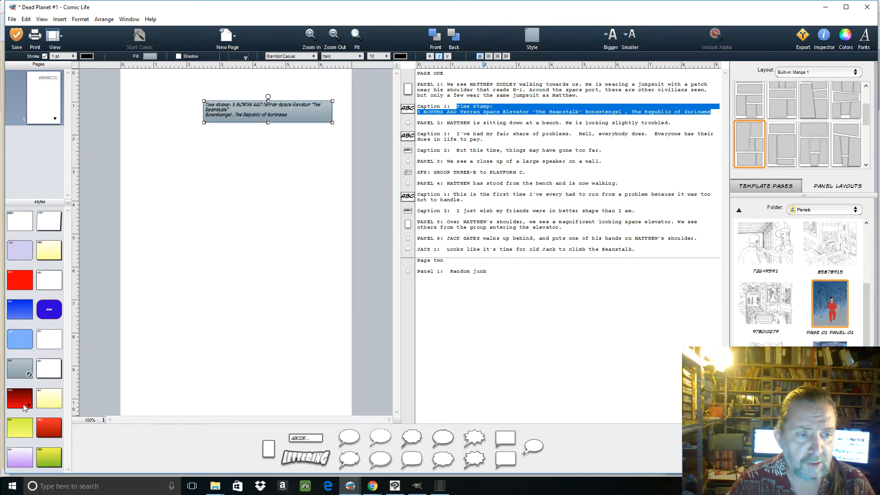
pyautogui.click(51, 370)
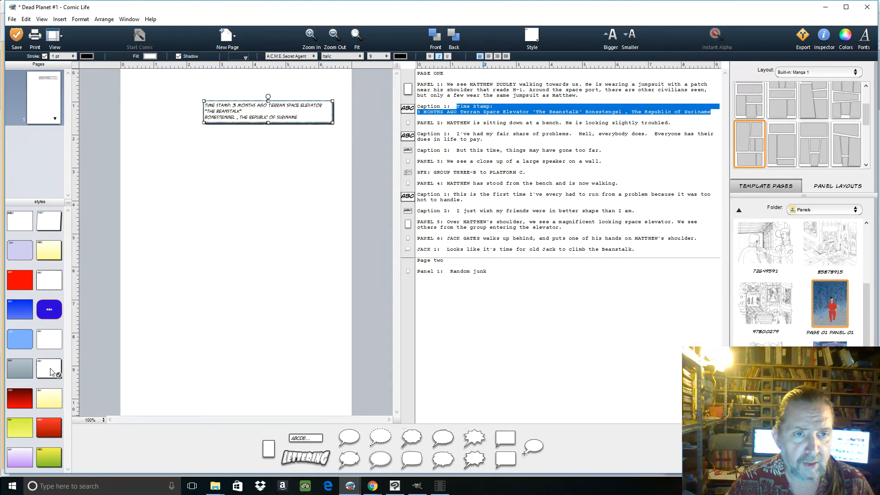
pyautogui.click(51, 458)
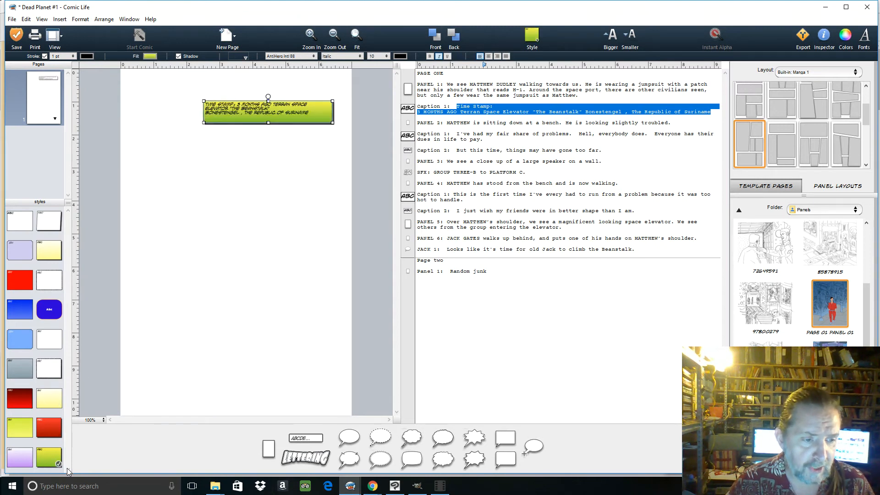
pyautogui.click(10, 457)
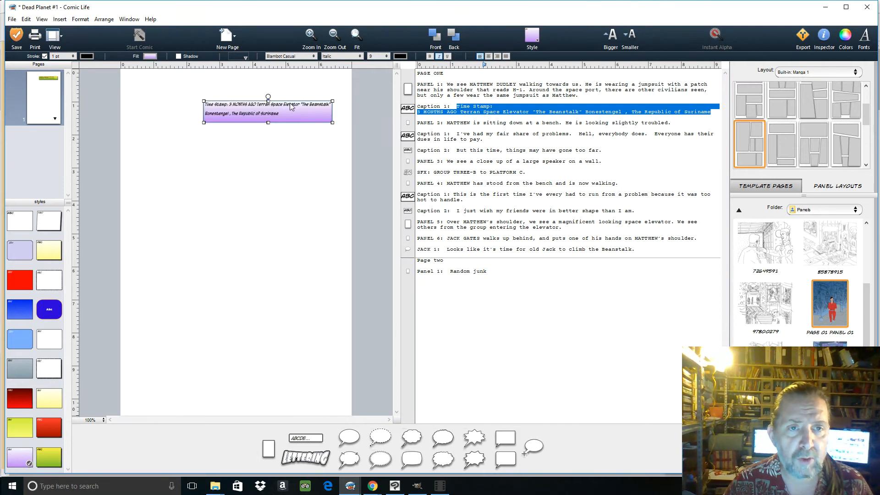
# Browse the fonts available for the caption, preview League Gothic Condensed Italic in the Font Panel, and close it without setting a font
pyautogui.click(294, 57)
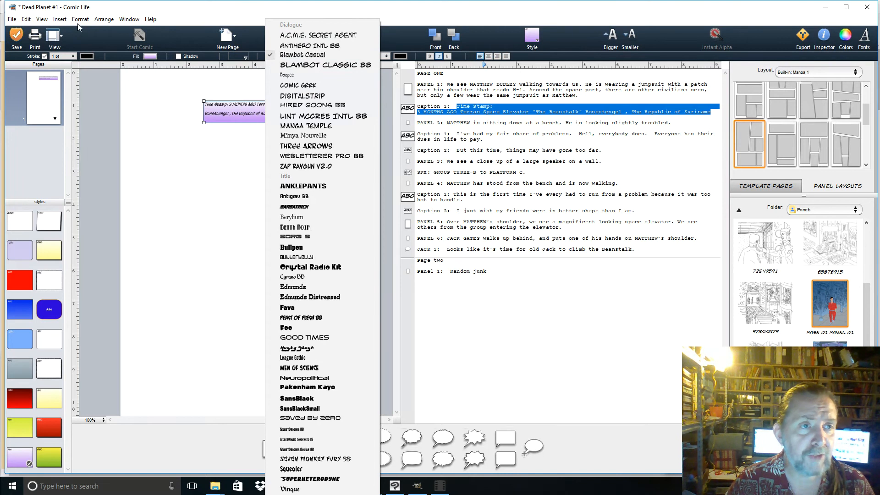
pyautogui.click(54, 20)
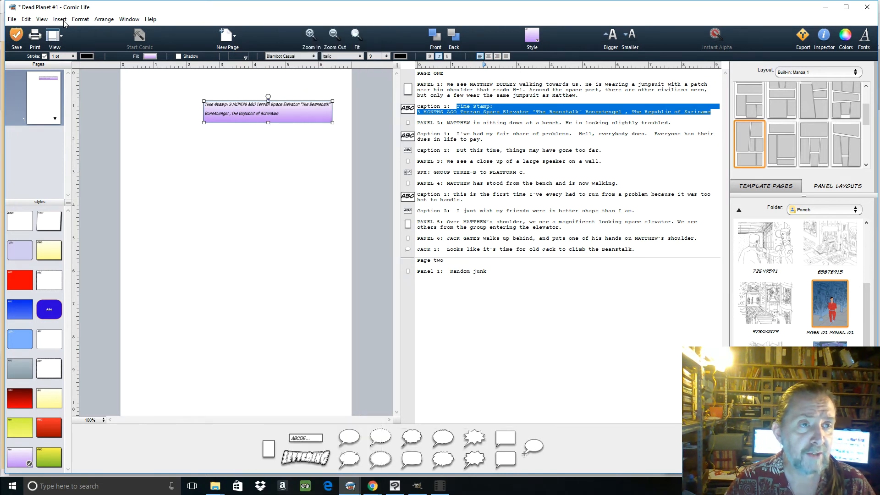
pyautogui.click(40, 21)
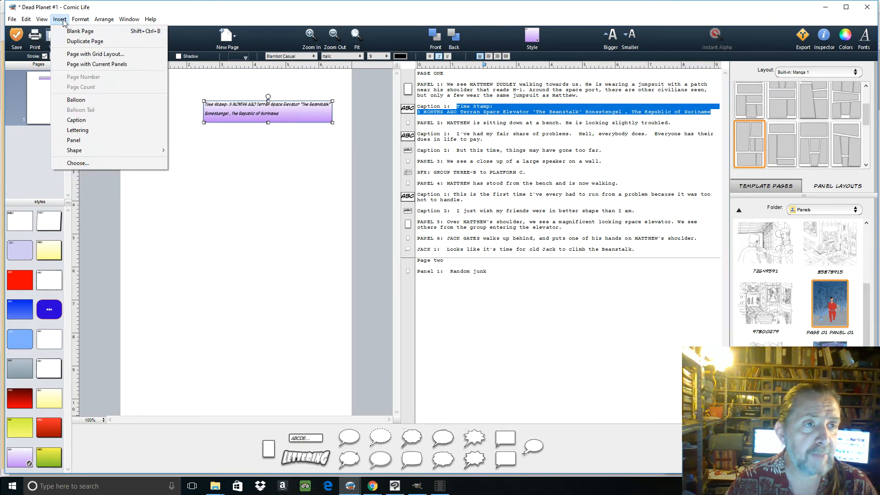
pyautogui.moveTo(77, 24)
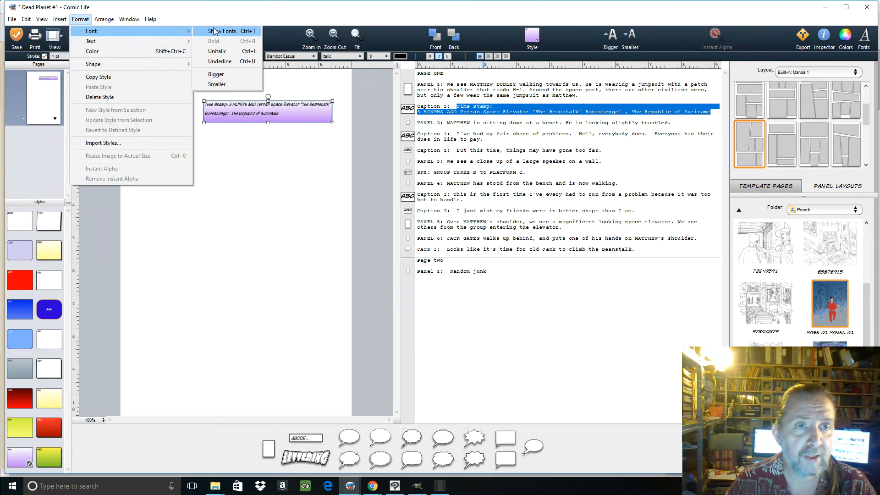
pyautogui.click(214, 28)
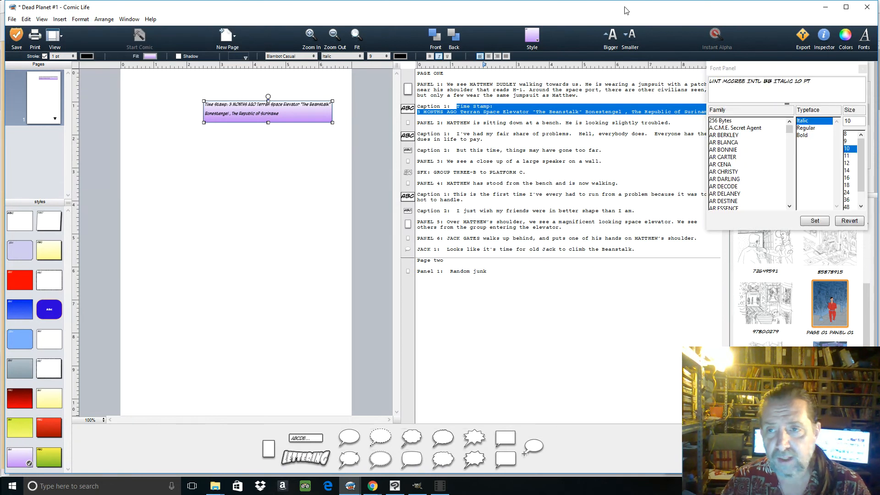
pyautogui.moveTo(777, 68); pyautogui.dragTo(409, 138)
pyautogui.moveTo(421, 199); pyautogui.dragTo(424, 228)
pyautogui.click(396, 248)
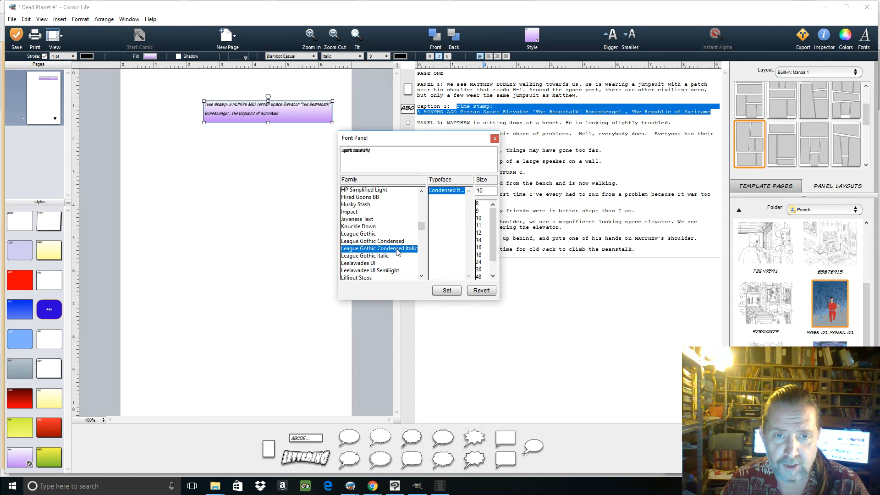
pyautogui.click(492, 139)
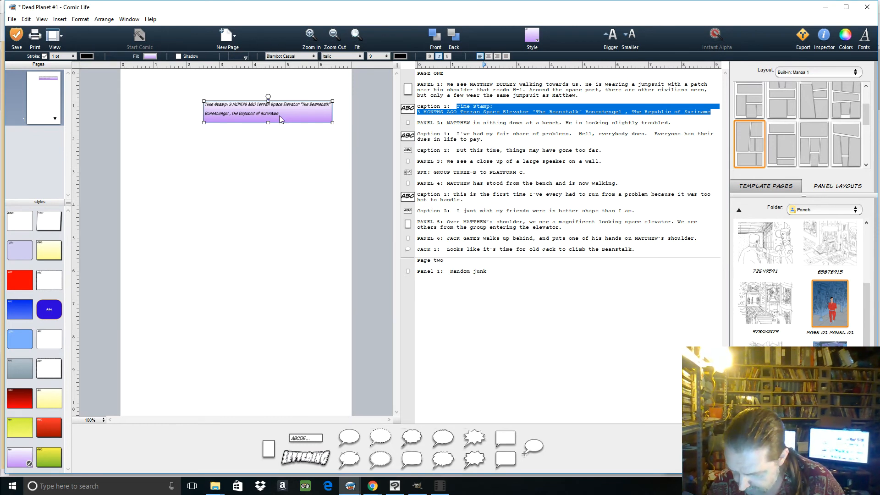
# Delete the Time Stamp caption and fill the empty page with the six-panel template from the Built-in: Basic layouts
pyautogui.press('Delete')
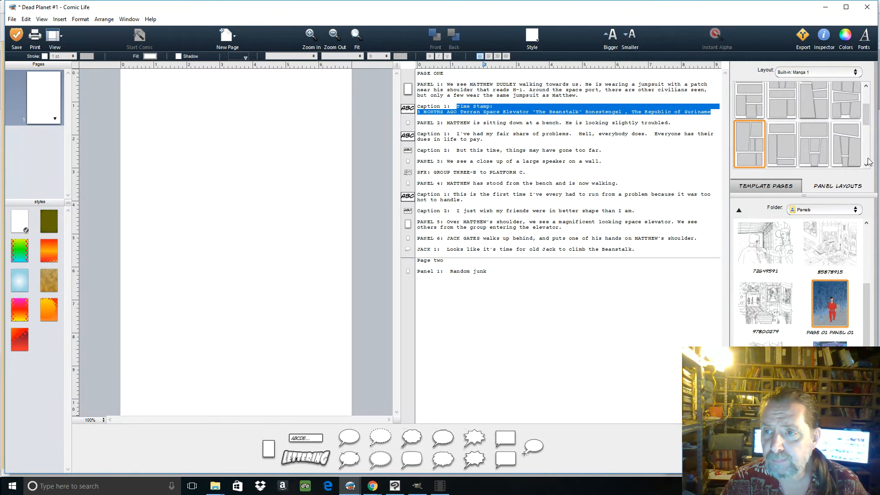
pyautogui.moveTo(866, 117); pyautogui.dragTo(862, 101)
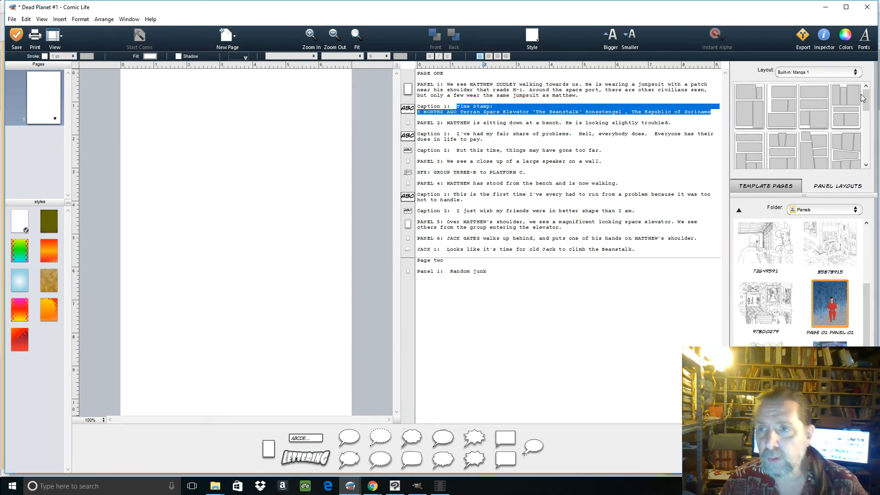
pyautogui.moveTo(861, 96); pyautogui.dragTo(867, 157)
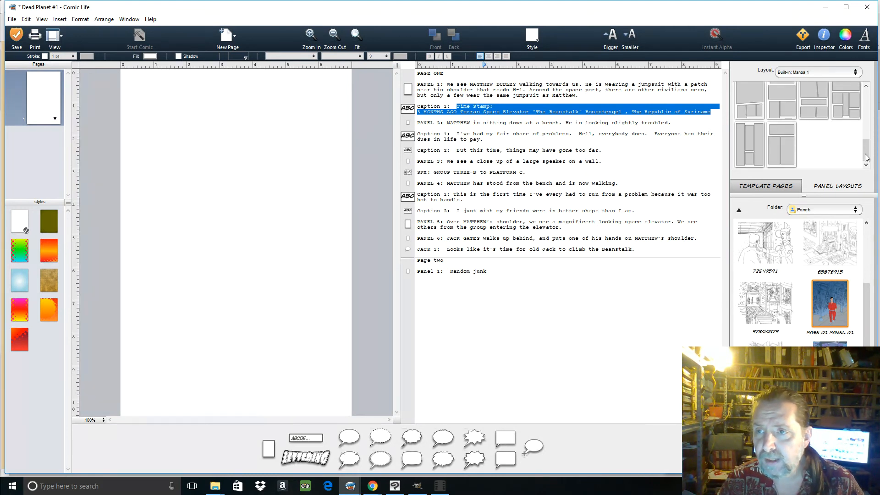
pyautogui.click(829, 72)
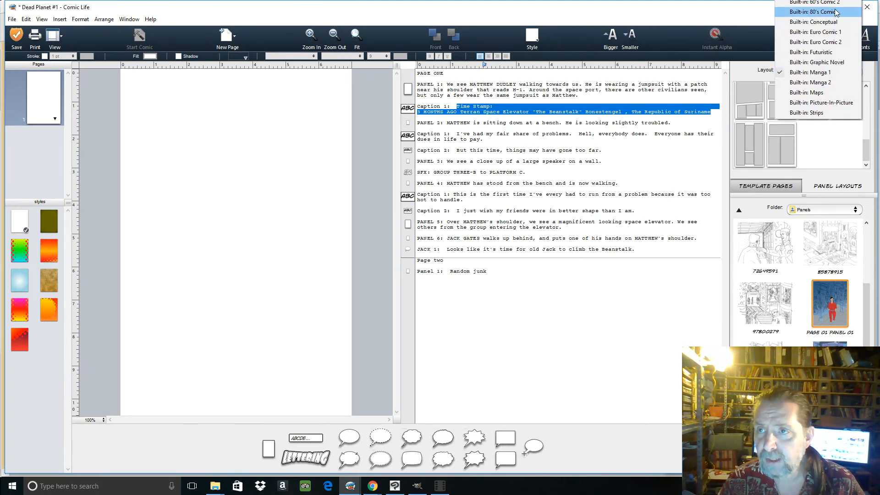
pyautogui.moveTo(825, 4)
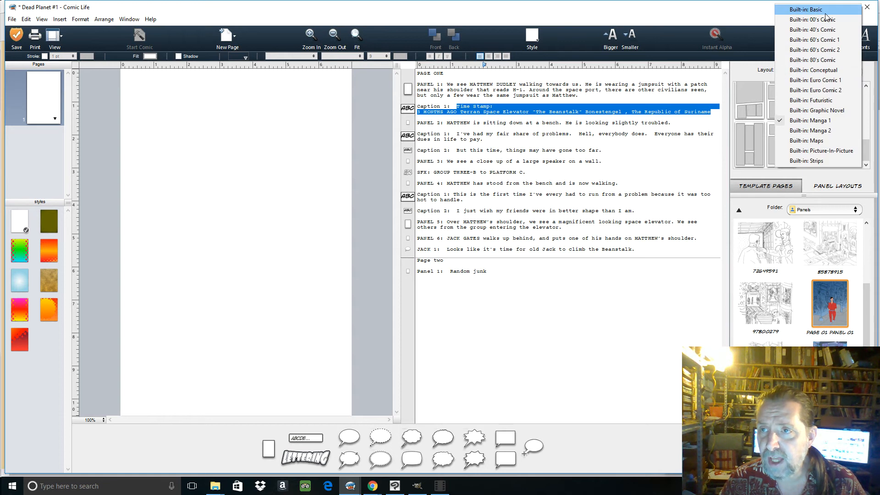
pyautogui.click(825, 13)
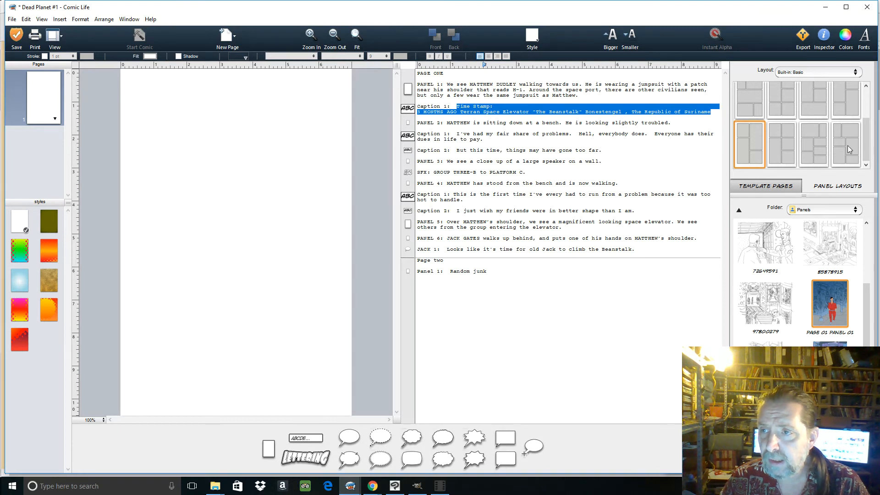
pyautogui.moveTo(847, 143); pyautogui.dragTo(230, 211)
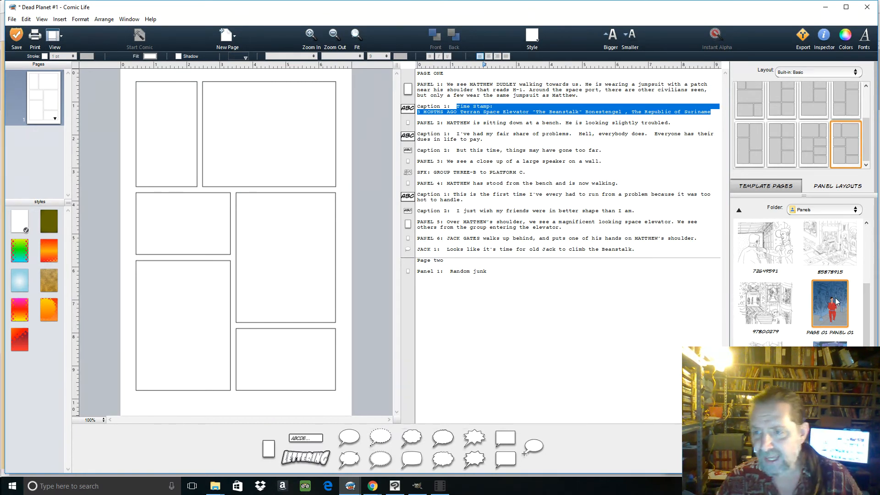
# Place and position the Page 01 Panel 01 image in the narrow top panel, and add the bench image to the wide panel beside it
pyautogui.moveTo(836, 300); pyautogui.dragTo(165, 138)
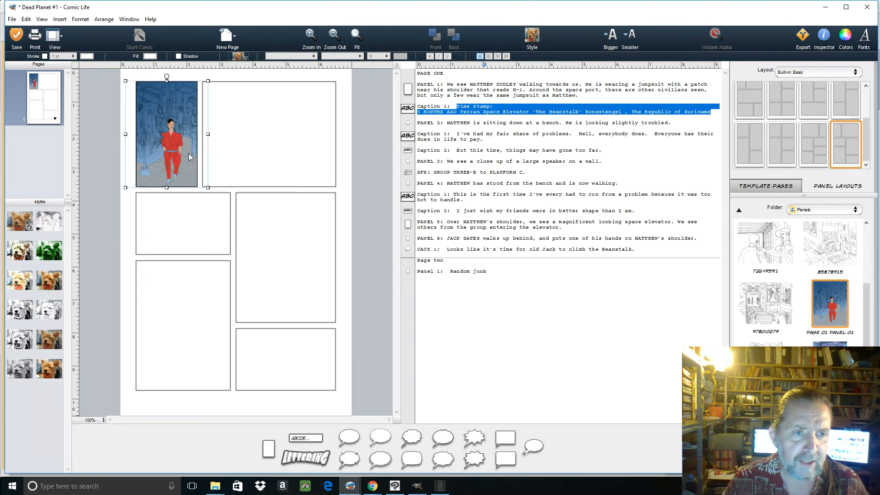
pyautogui.moveTo(178, 147); pyautogui.dragTo(175, 148)
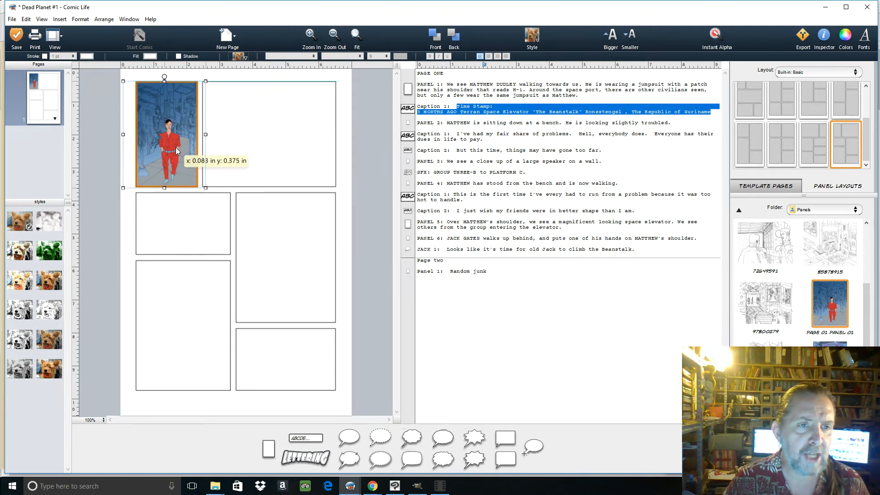
pyautogui.moveTo(176, 148)
pyautogui.mouseDown()
pyautogui.moveTo(159, 139)
pyautogui.moveTo(219, 154)
pyautogui.moveTo(186, 155)
pyautogui.moveTo(185, 146)
pyautogui.mouseUp()
pyautogui.moveTo(184, 145); pyautogui.dragTo(180, 144)
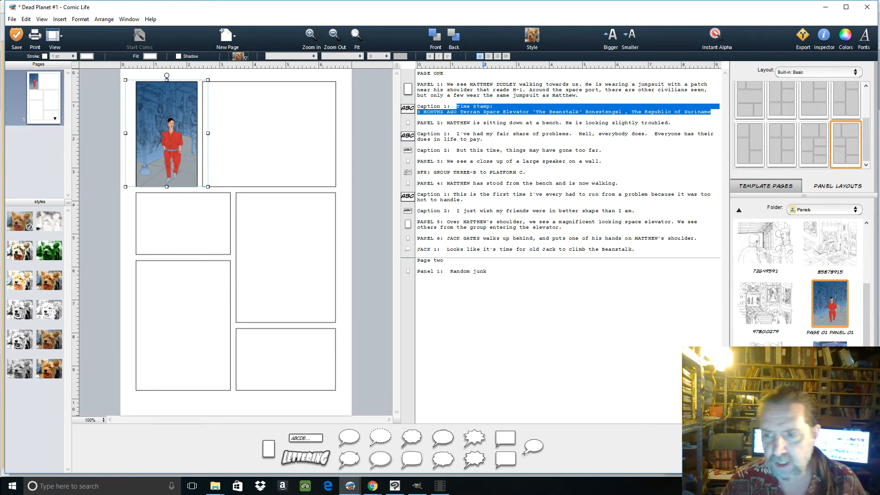
pyautogui.moveTo(829, 344); pyautogui.dragTo(301, 136)
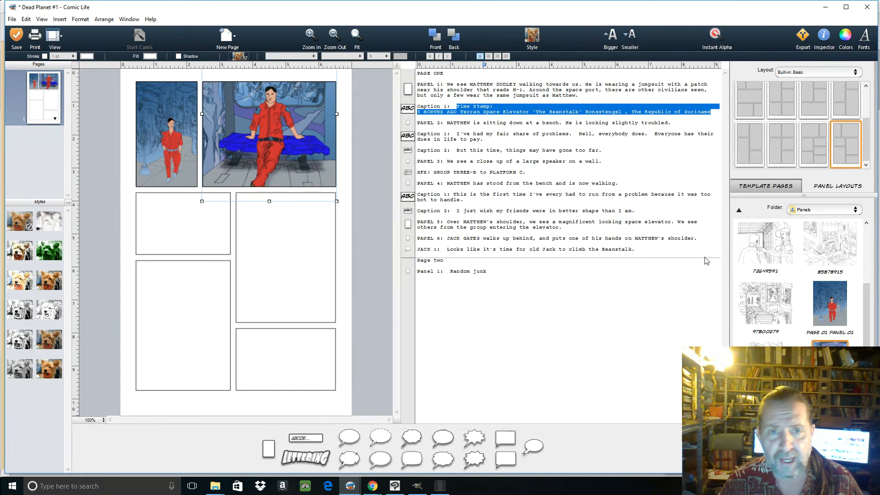
# Place the script's "I've had my fair share of problems" caption across the two top panels and reduce its text to 9 pt
pyautogui.click(409, 138)
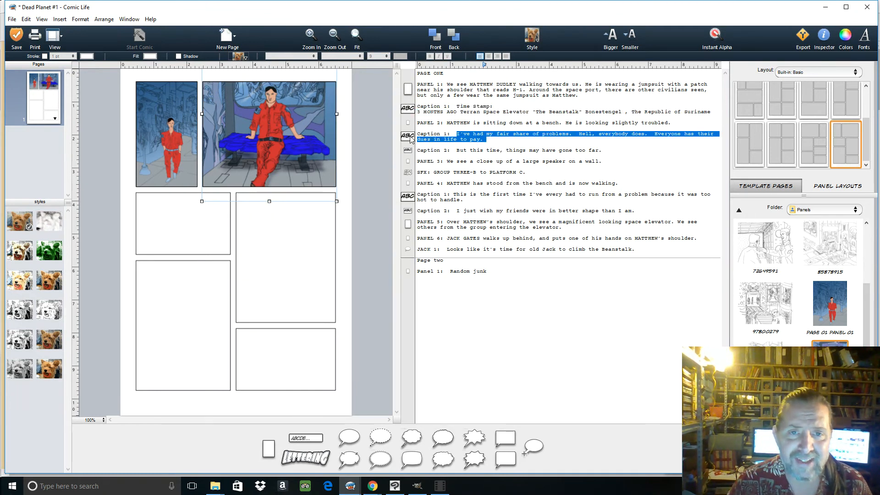
pyautogui.moveTo(409, 137); pyautogui.dragTo(194, 97)
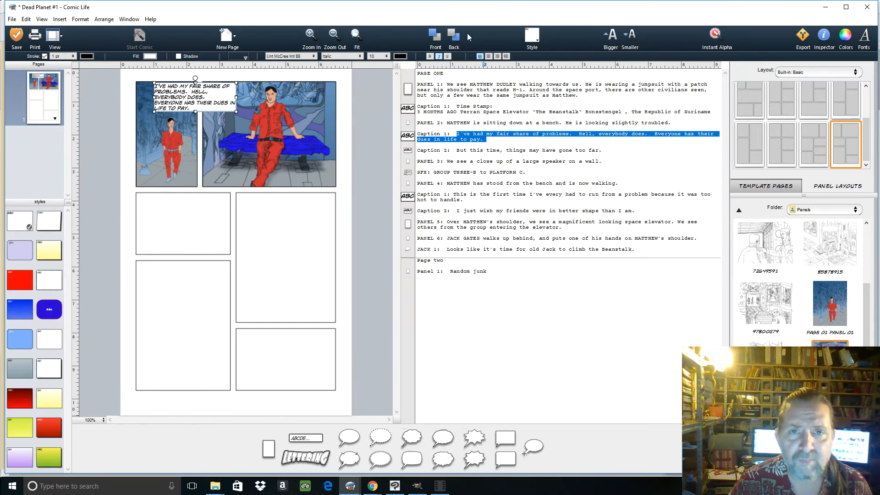
pyautogui.click(623, 38)
pyautogui.click(623, 38)
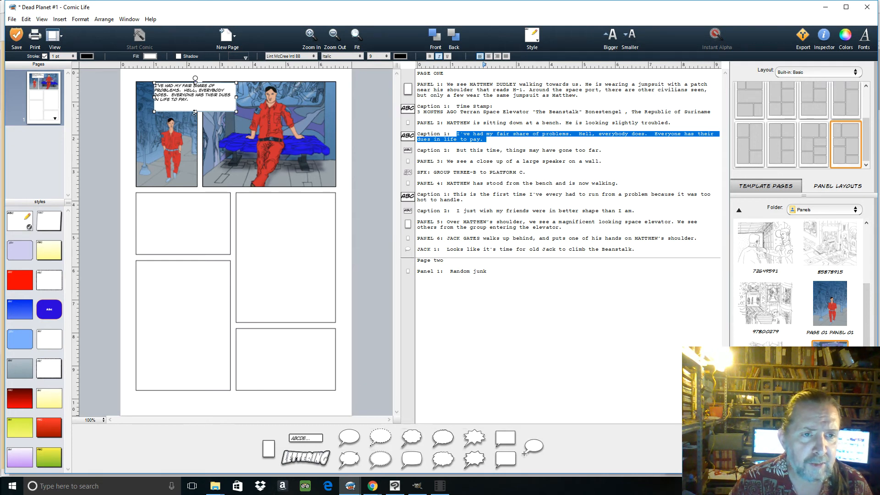
# Tighten the caption box around its four lines of text and center the text inside it
pyautogui.moveTo(195, 113); pyautogui.dragTo(195, 105)
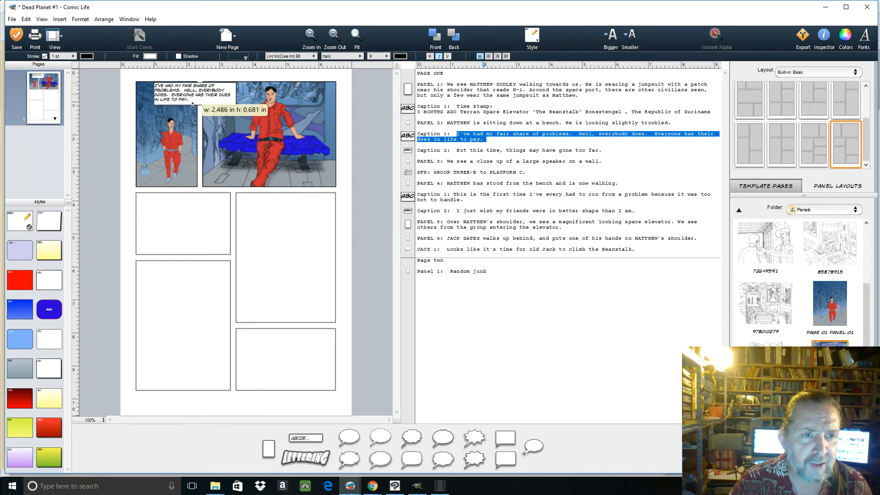
pyautogui.click(488, 56)
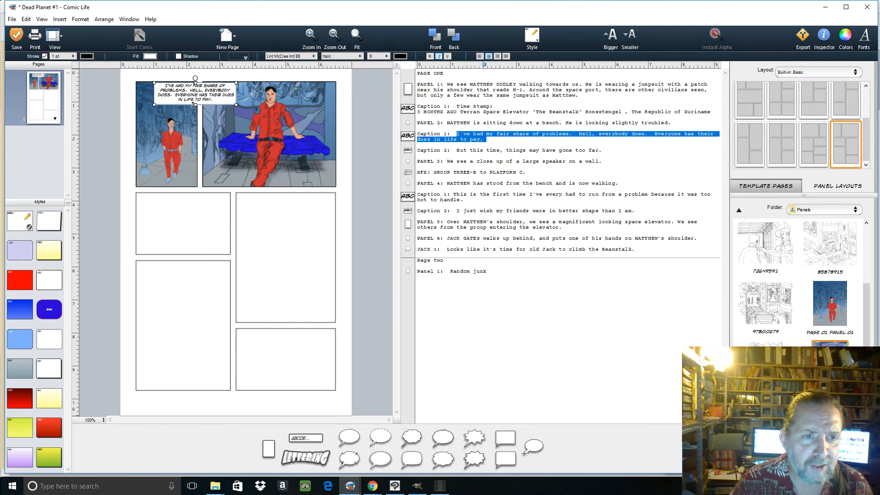
pyautogui.moveTo(195, 104); pyautogui.dragTo(194, 102)
pyautogui.moveTo(236, 83); pyautogui.dragTo(192, 107)
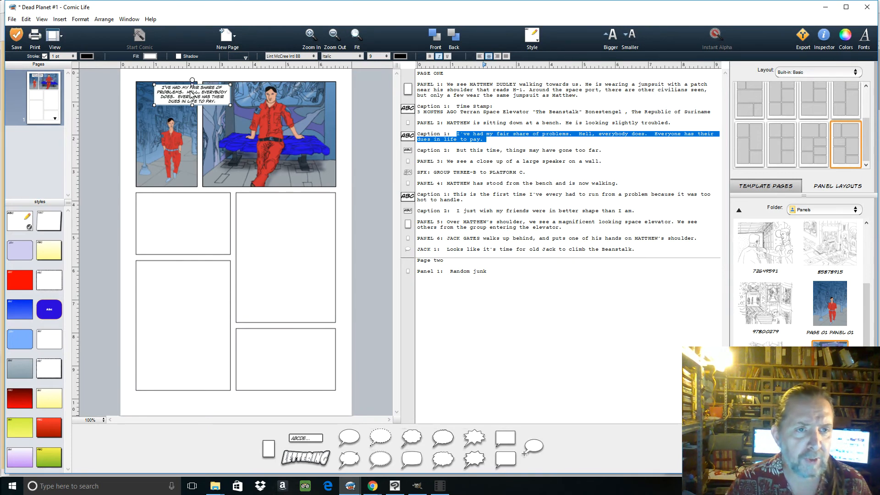
# Try the light blue, blue gradient and rounded dark blue styles on the caption, and return it to the plain white style
pyautogui.click(22, 334)
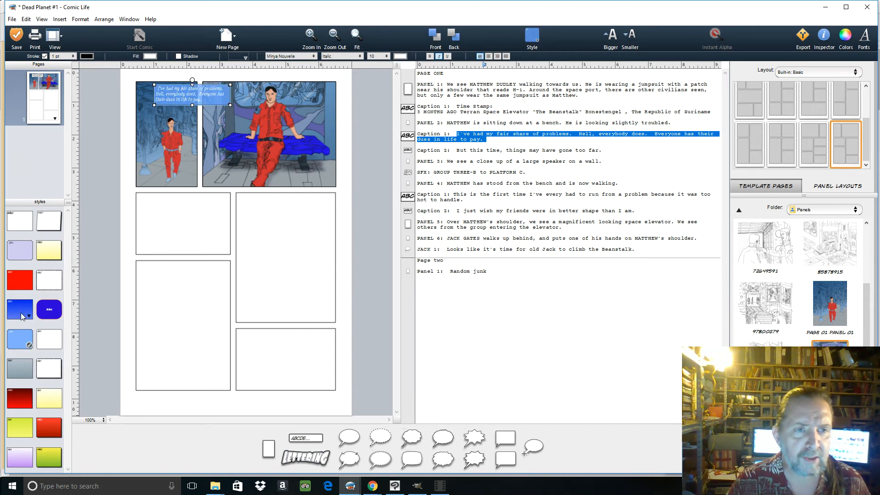
pyautogui.click(21, 313)
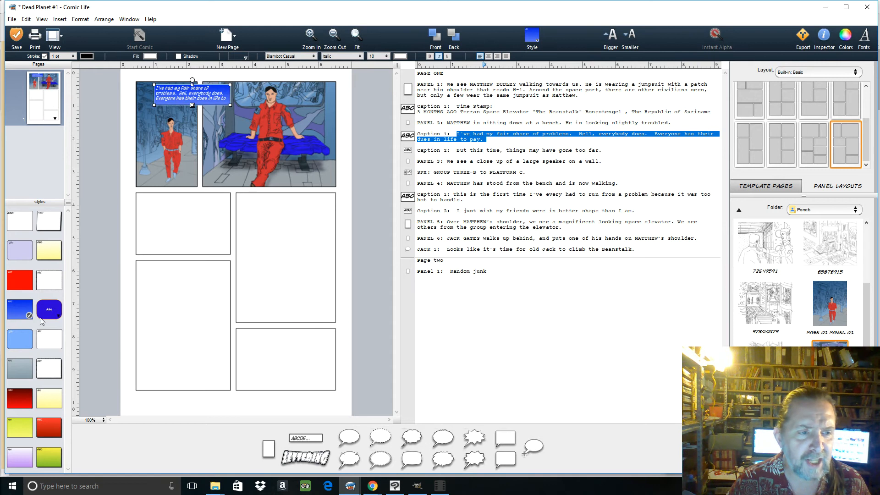
pyautogui.click(57, 313)
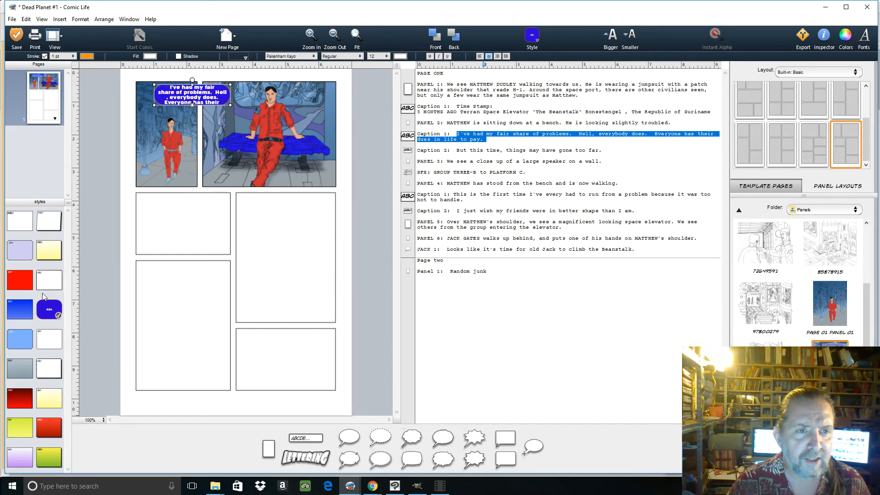
pyautogui.click(18, 222)
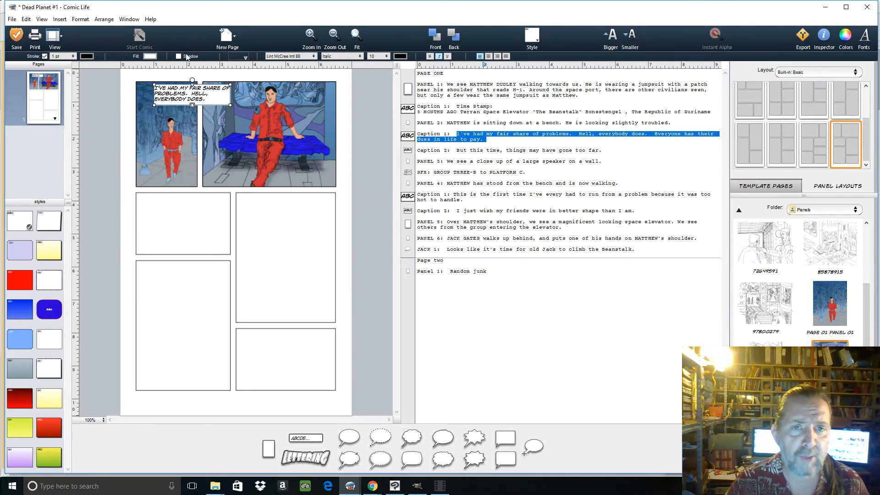
# Try light blue text on the "I've had my fair share of problems" caption and return the text to black
pyautogui.click(401, 55)
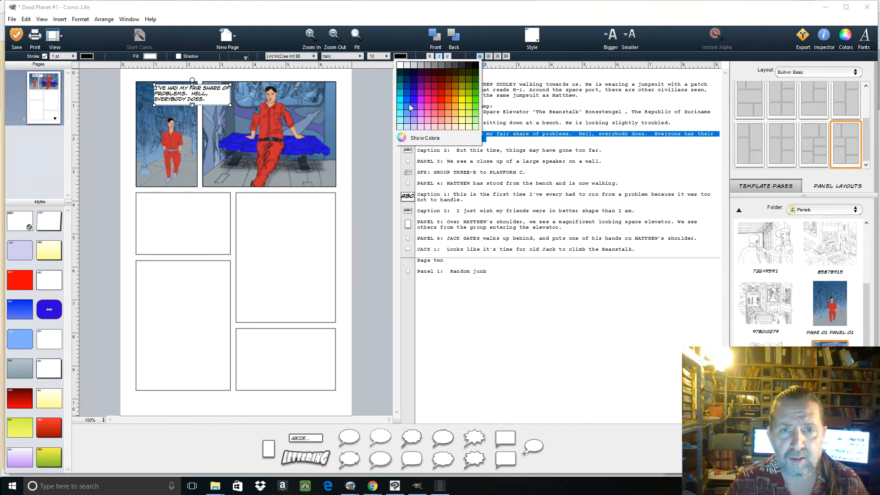
pyautogui.click(406, 115)
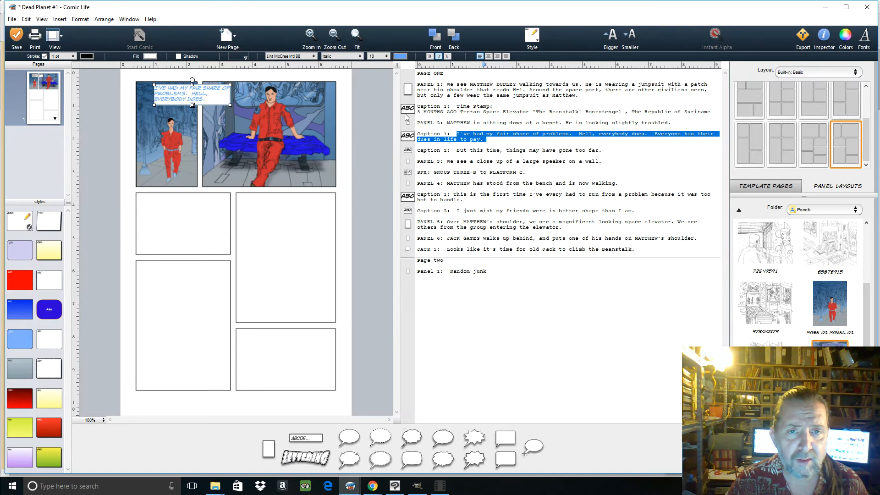
pyautogui.click(401, 56)
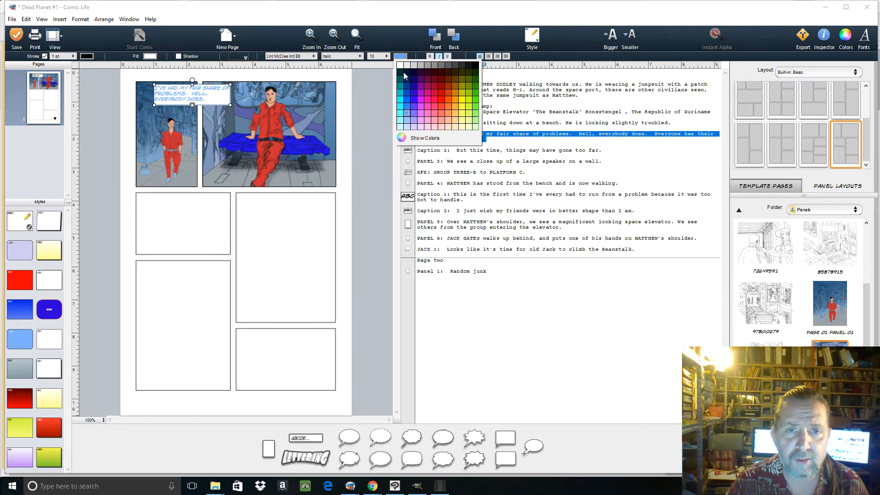
pyautogui.click(475, 65)
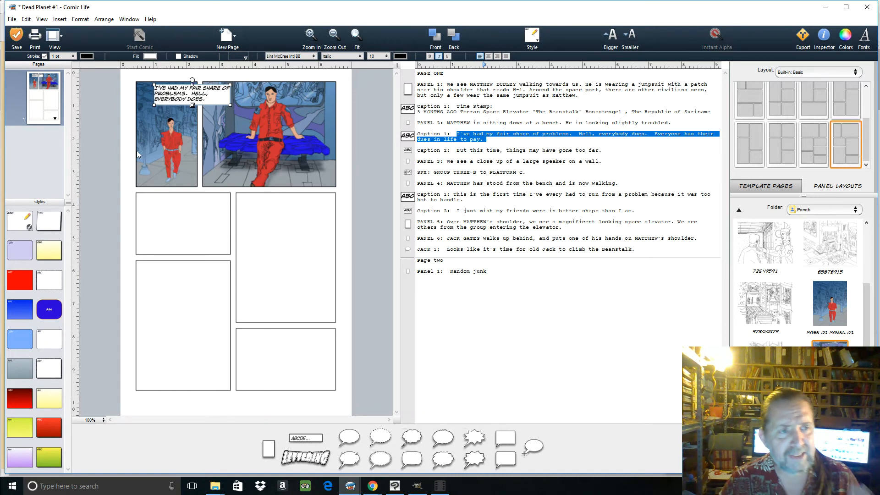
# Fill the "I've had my fair share of problems" caption with solid blue and shift it slightly toward the wide panel
pyautogui.click(150, 56)
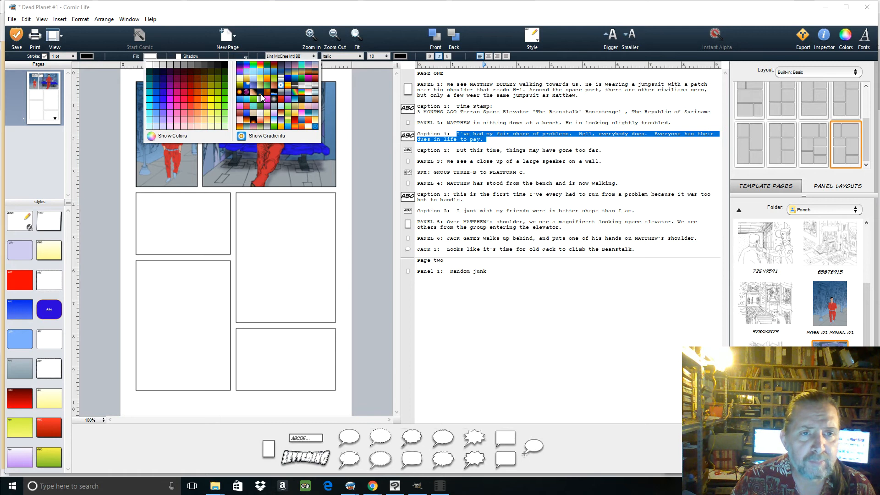
pyautogui.click(154, 98)
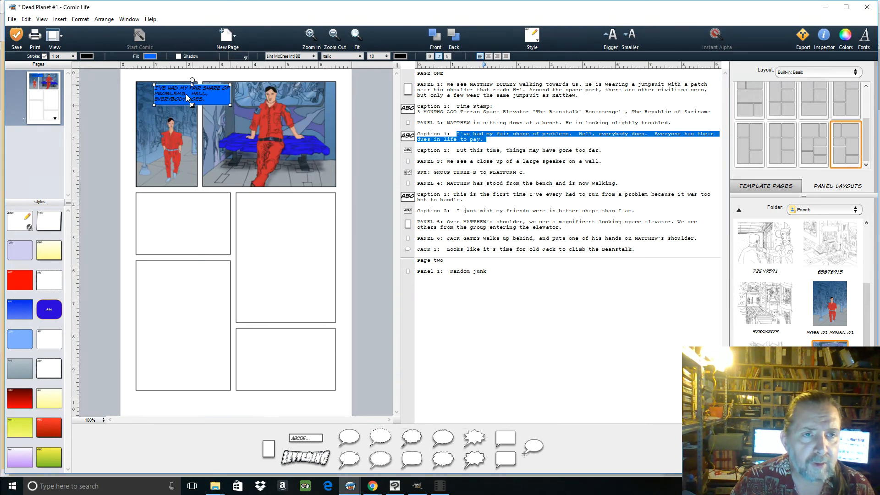
pyautogui.moveTo(185, 94); pyautogui.dragTo(194, 93)
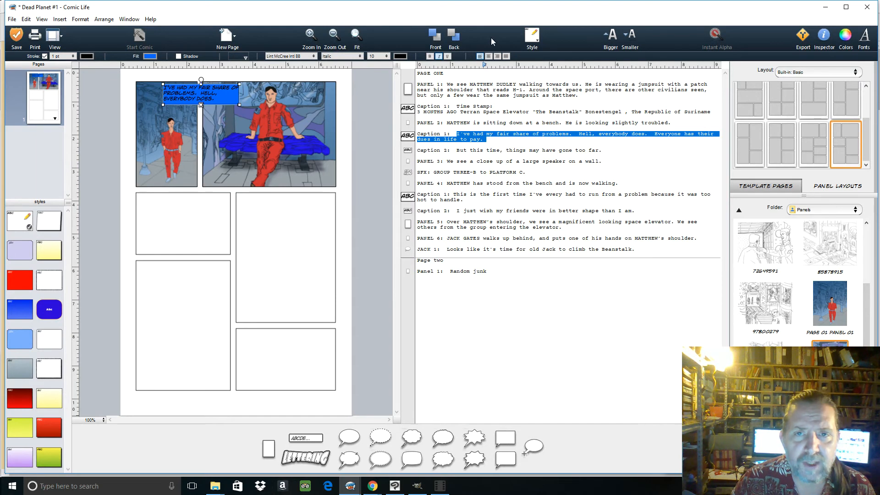
# Center the blue caption's text, reduce it to 9 pt, and tighten the box around its lines
pyautogui.click(489, 56)
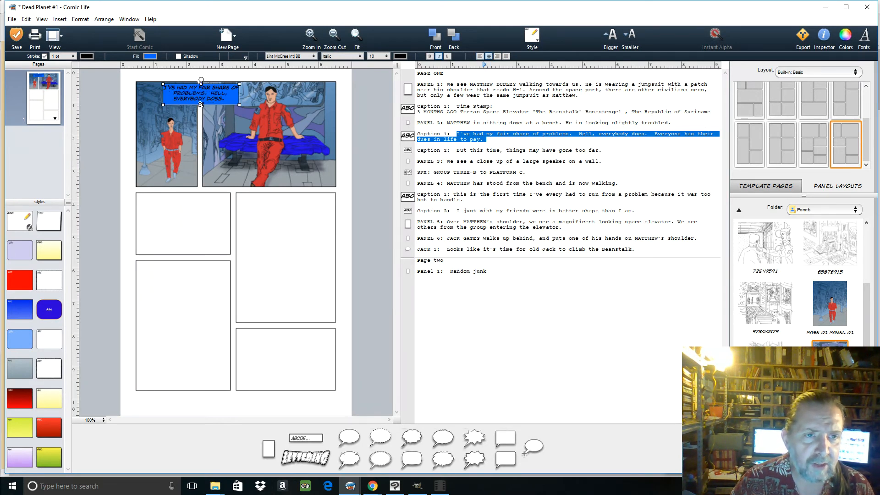
pyautogui.click(626, 36)
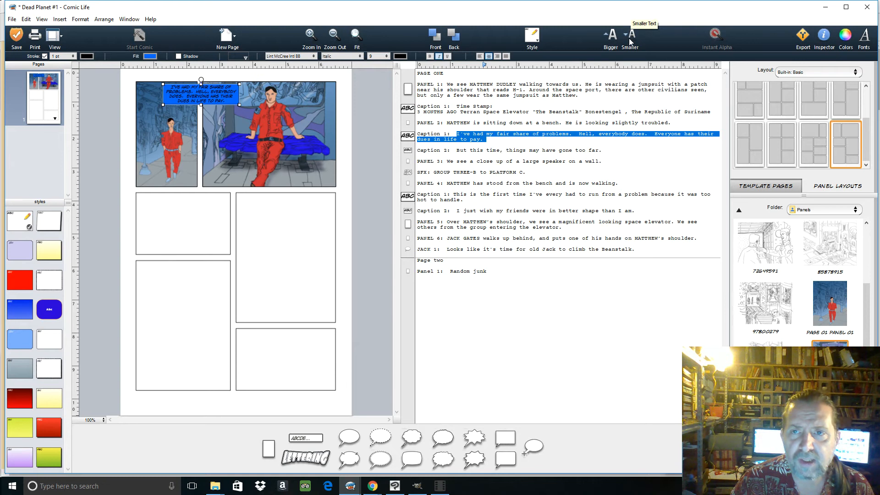
pyautogui.click(626, 37)
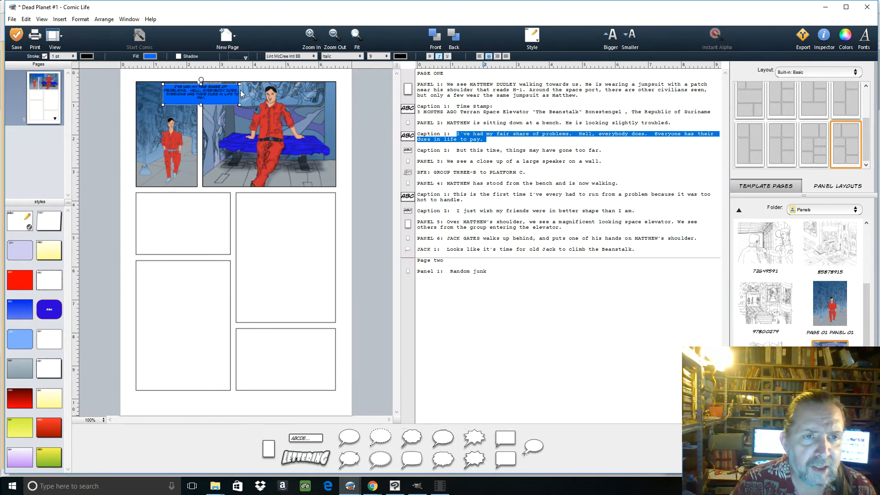
pyautogui.moveTo(240, 84); pyautogui.dragTo(189, 95)
# Place the script's "But this time, things may have gone too far." caption below the first one and fill it with a slightly lighter blue
pyautogui.moveTo(407, 150); pyautogui.dragTo(219, 116)
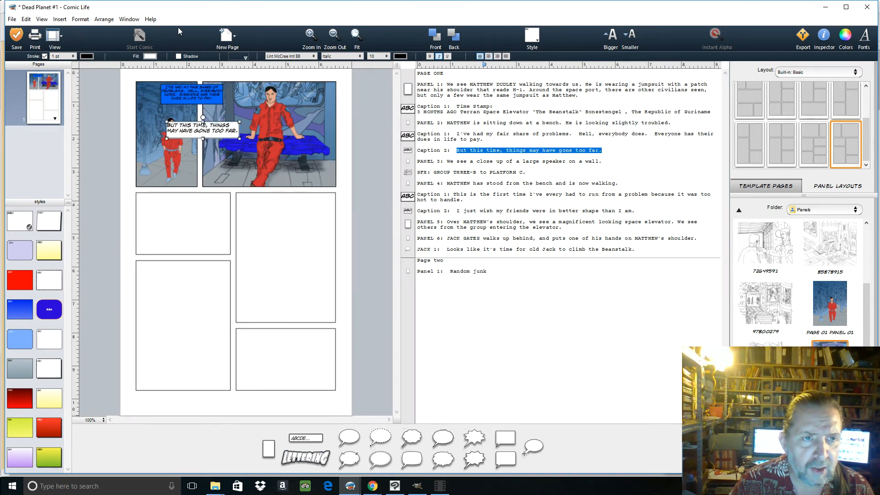
pyautogui.click(154, 56)
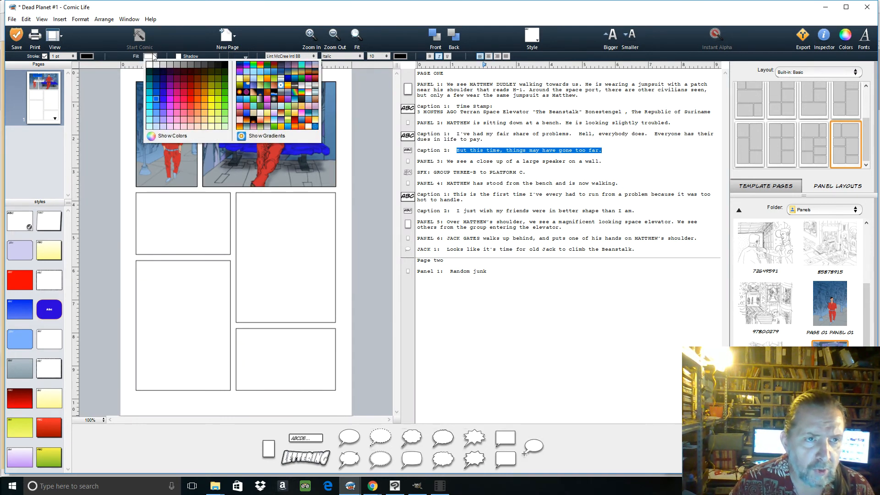
pyautogui.click(153, 100)
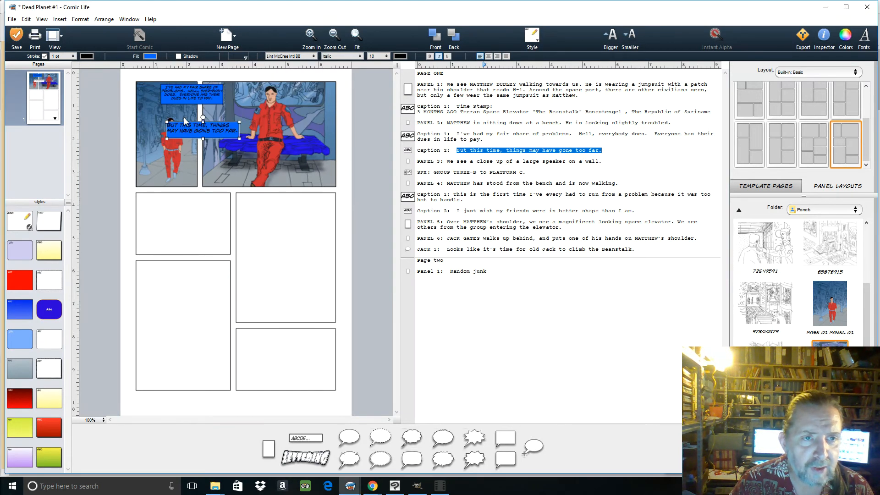
pyautogui.click(152, 56)
pyautogui.click(157, 102)
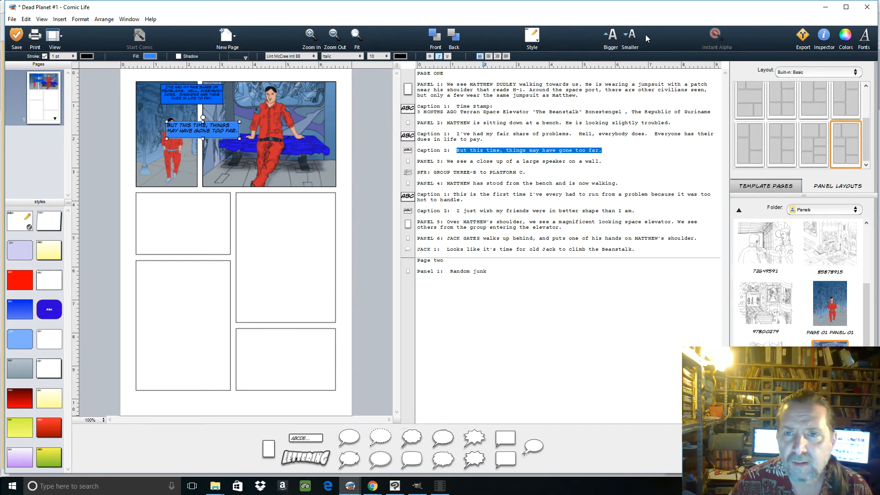
# Reduce the second caption's text to 9 pt and center it in its box
pyautogui.click(624, 39)
pyautogui.click(624, 39)
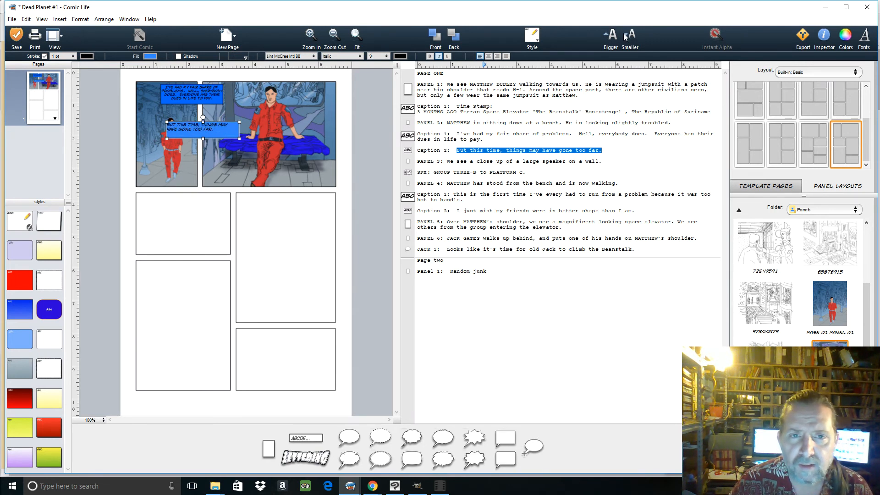
pyautogui.click(624, 37)
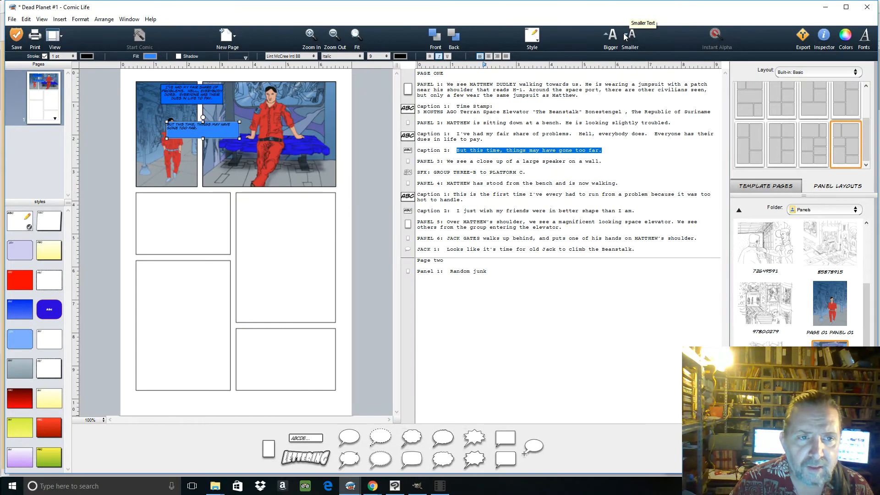
pyautogui.click(489, 56)
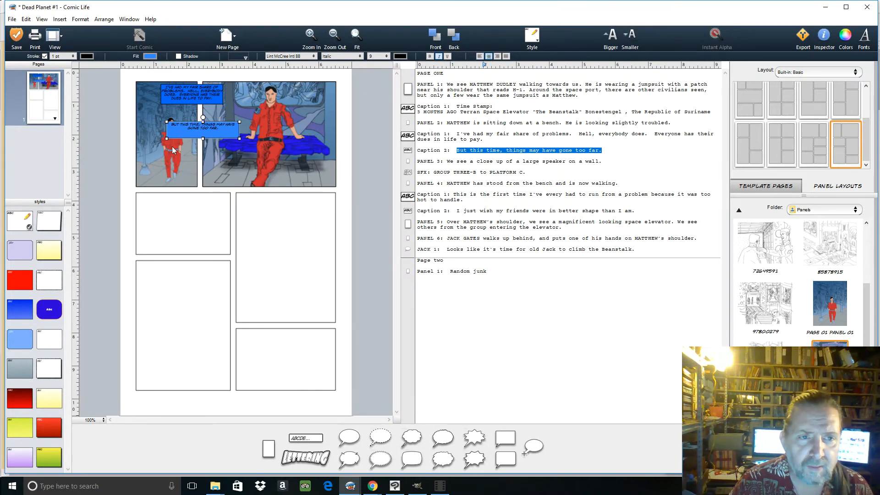
# Tighten the second caption's box around its two lines and tuck it directly beneath the first caption, across the panel gutter
pyautogui.click(202, 132)
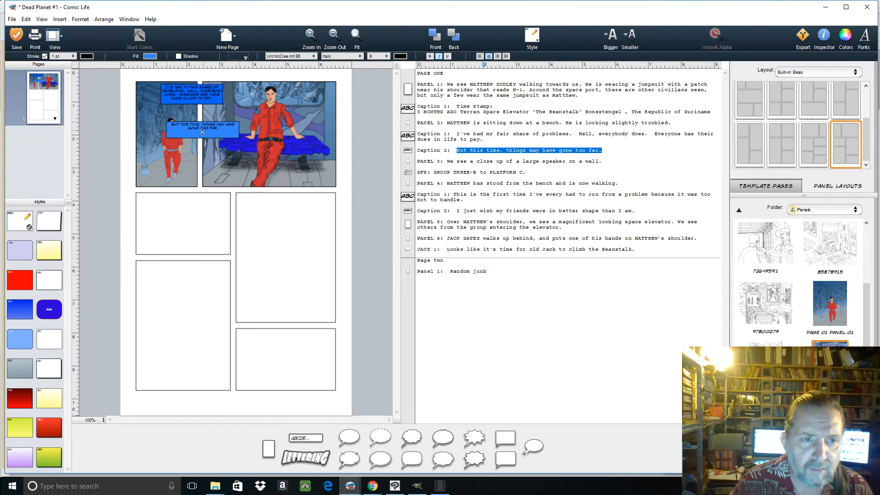
pyautogui.moveTo(202, 132); pyautogui.dragTo(173, 122)
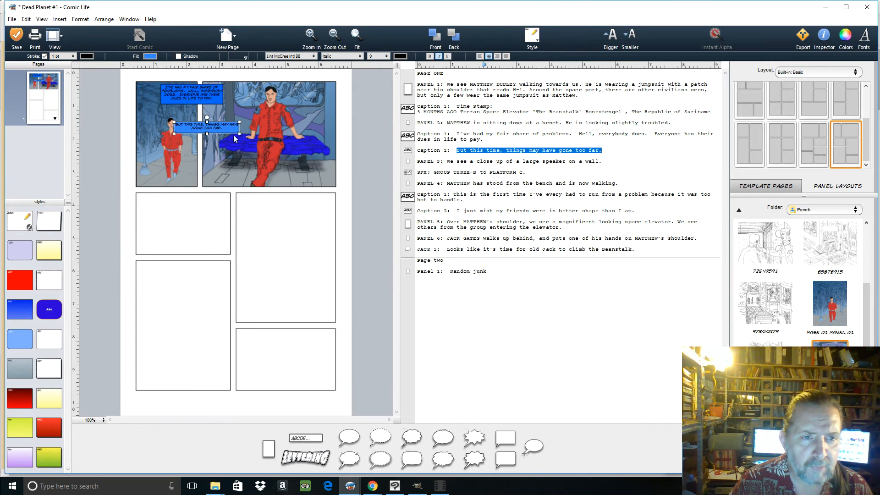
pyautogui.moveTo(241, 123); pyautogui.dragTo(207, 117)
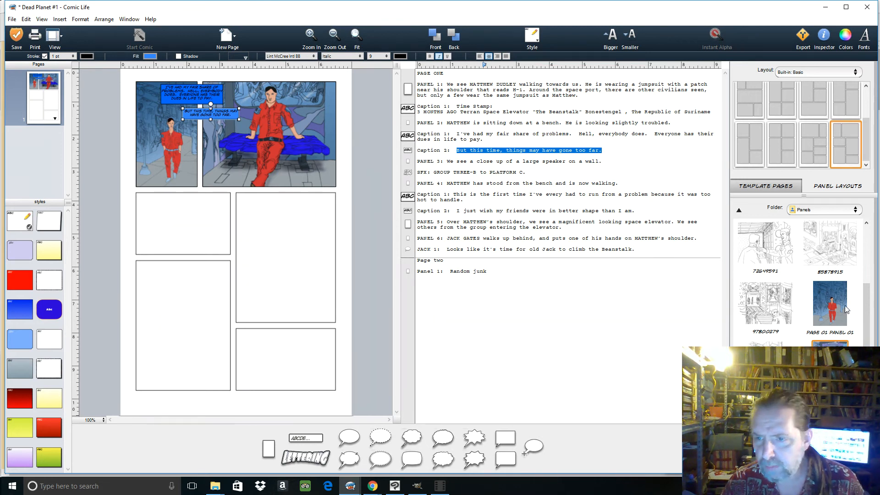
# Add the loudspeaker line drawing to the small panel in the second row and reposition it so the whole speaker head shows
pyautogui.moveTo(866, 322); pyautogui.dragTo(865, 363)
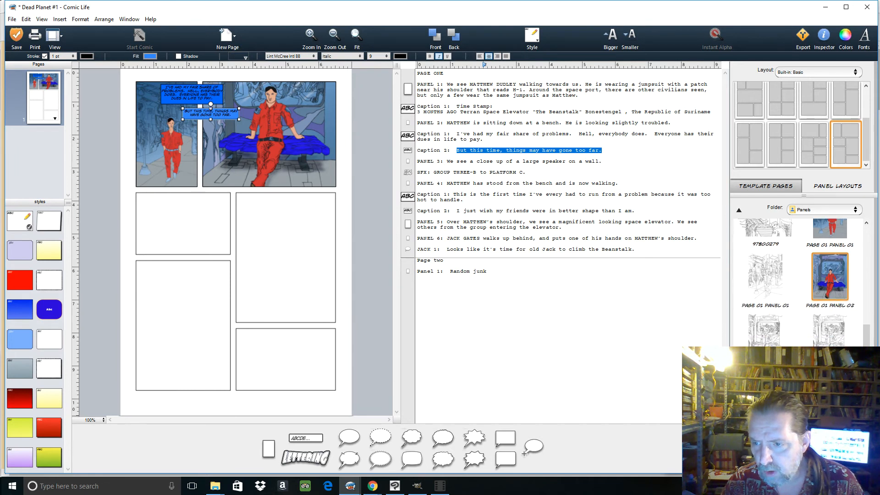
pyautogui.scroll(3, 797, 282)
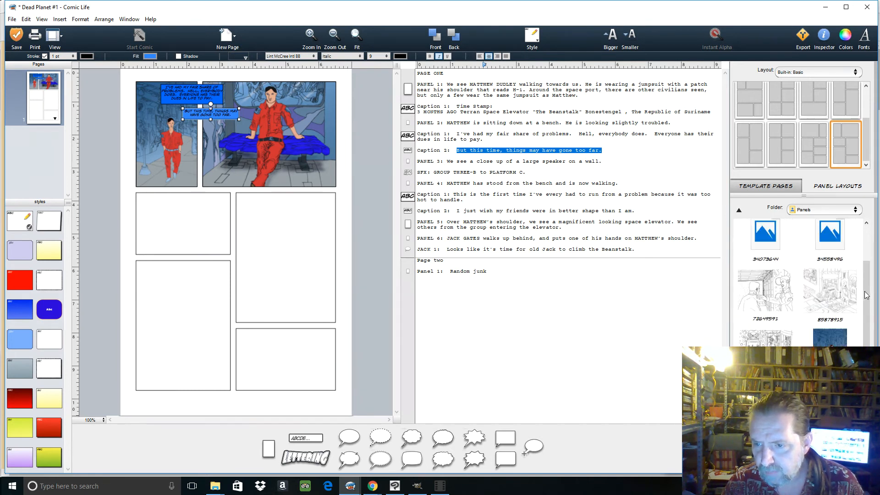
pyautogui.scroll(-3, 803, 282)
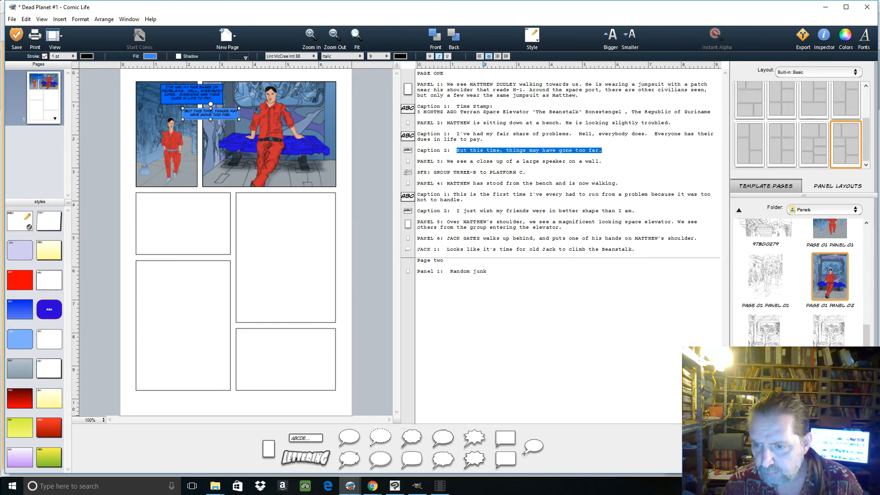
pyautogui.moveTo(765, 228)
pyautogui.mouseDown()
pyautogui.moveTo(92, 215)
pyautogui.moveTo(163, 232)
pyautogui.mouseUp()
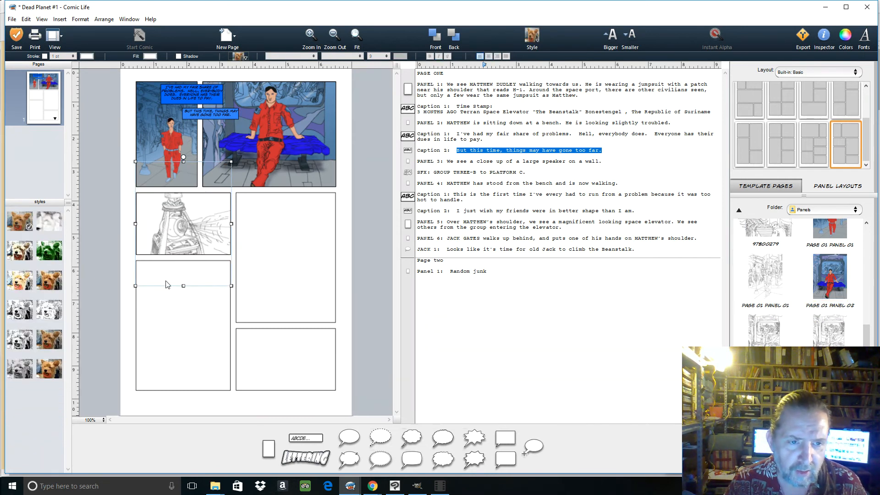
pyautogui.moveTo(183, 287); pyautogui.dragTo(163, 235)
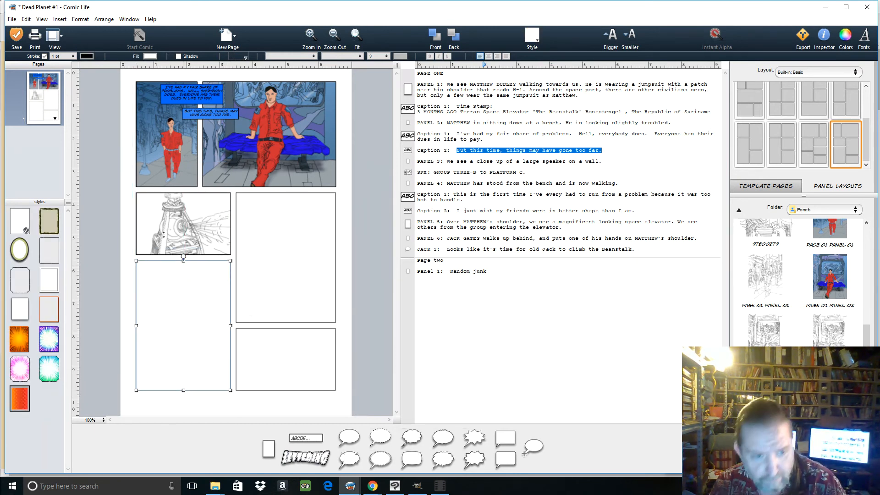
pyautogui.click(188, 229)
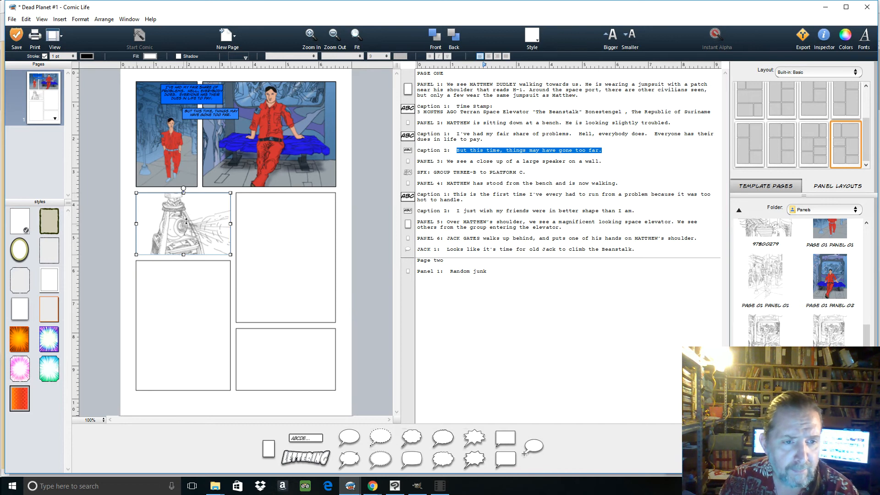
pyautogui.doubleClick(186, 222)
pyautogui.moveTo(186, 221)
pyautogui.mouseDown()
pyautogui.moveTo(170, 224)
pyautogui.moveTo(177, 227)
pyautogui.mouseUp()
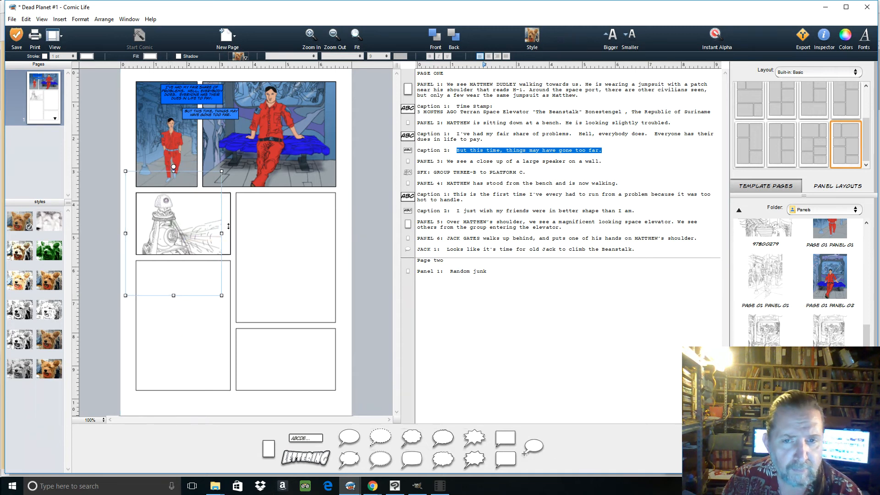
# Place the script's "GROUP THREE-B to PLATFORM C." sound effect over the speaker panel and shrink the lettering to fit beside the speaker
pyautogui.click(406, 172)
pyautogui.moveTo(407, 173); pyautogui.dragTo(207, 226)
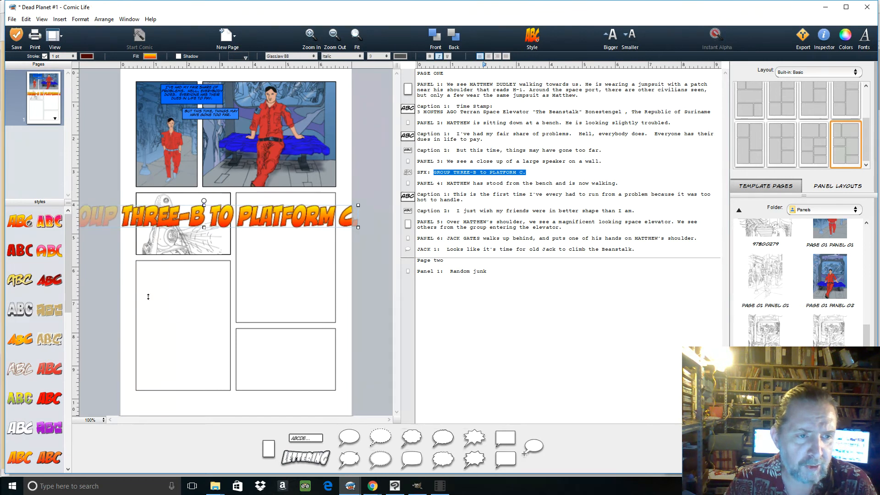
pyautogui.click(623, 39)
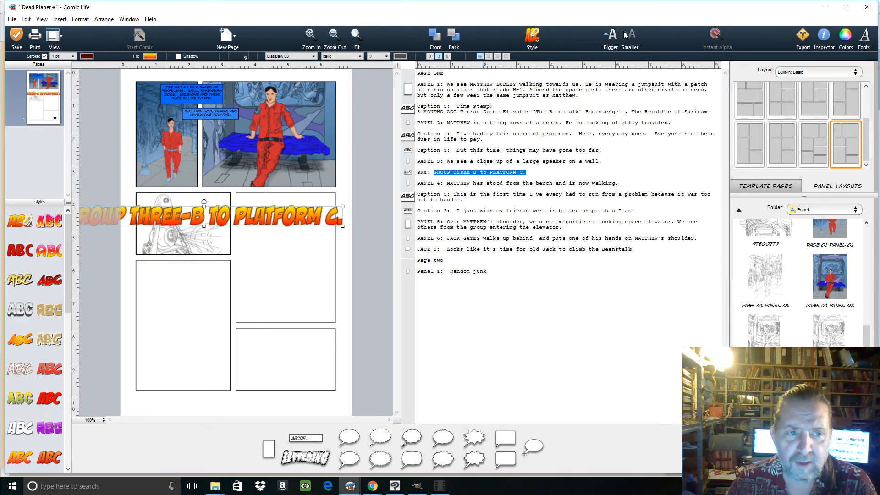
pyautogui.click(625, 35)
pyautogui.click(625, 35)
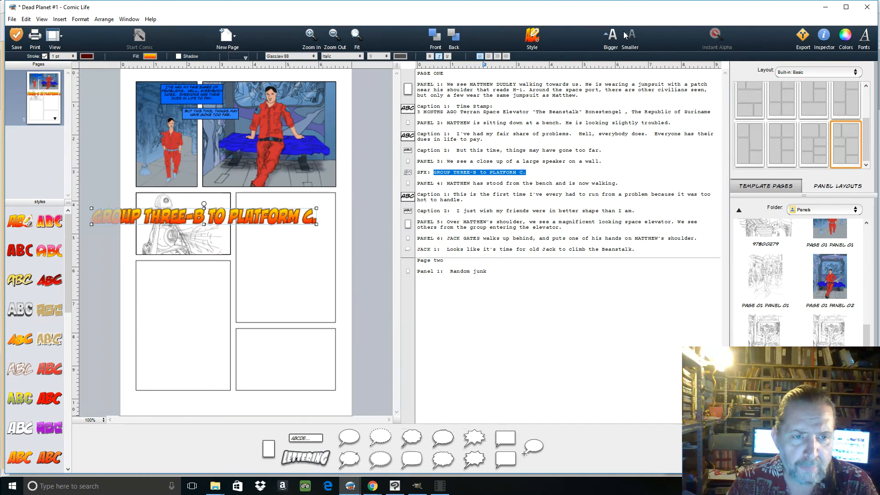
pyautogui.click(625, 36)
pyautogui.click(625, 36)
pyautogui.click(626, 36)
pyautogui.click(625, 35)
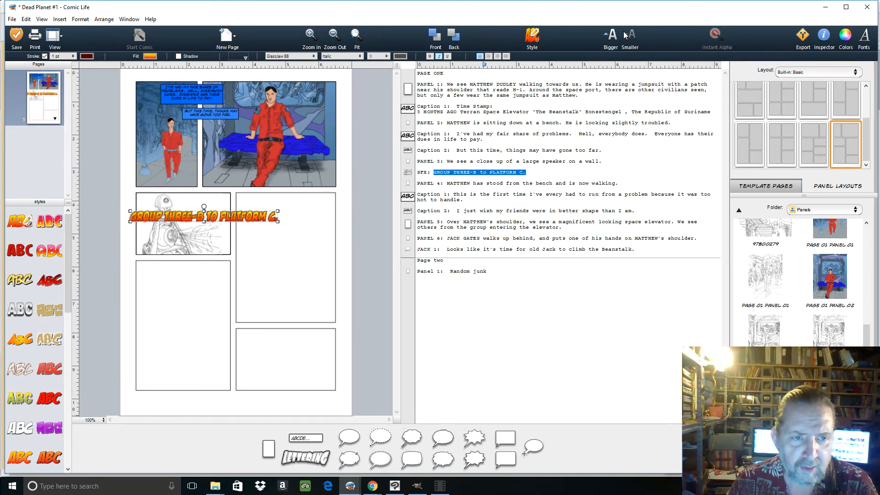
pyautogui.click(625, 35)
pyautogui.click(625, 36)
pyautogui.click(625, 35)
pyautogui.click(625, 35)
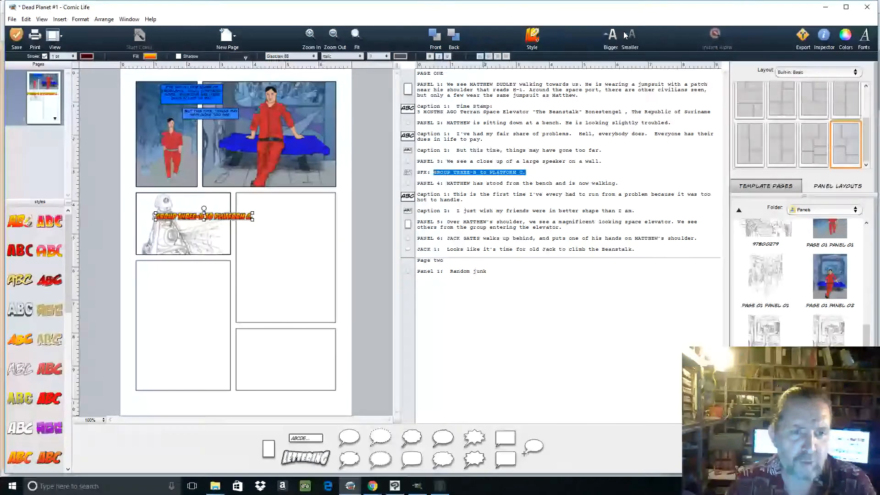
pyautogui.click(625, 35)
pyautogui.click(625, 35)
pyautogui.click(625, 35)
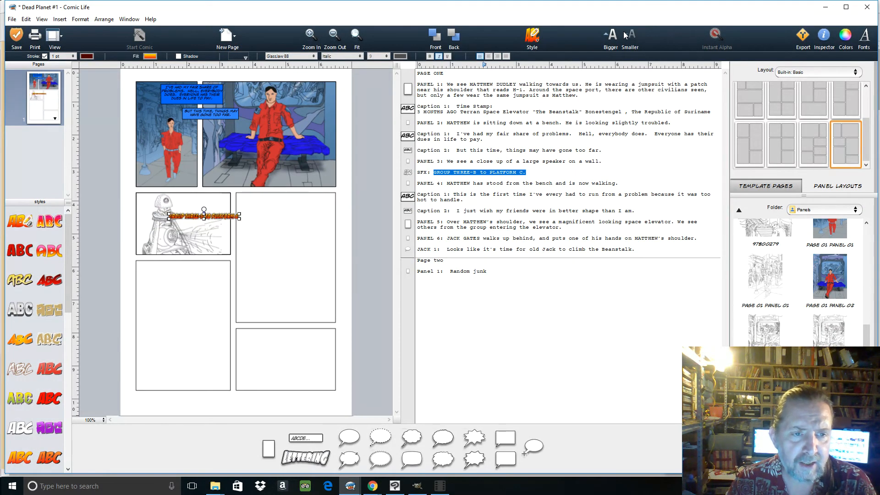
pyautogui.click(625, 35)
pyautogui.click(624, 33)
pyautogui.click(624, 33)
pyautogui.click(626, 33)
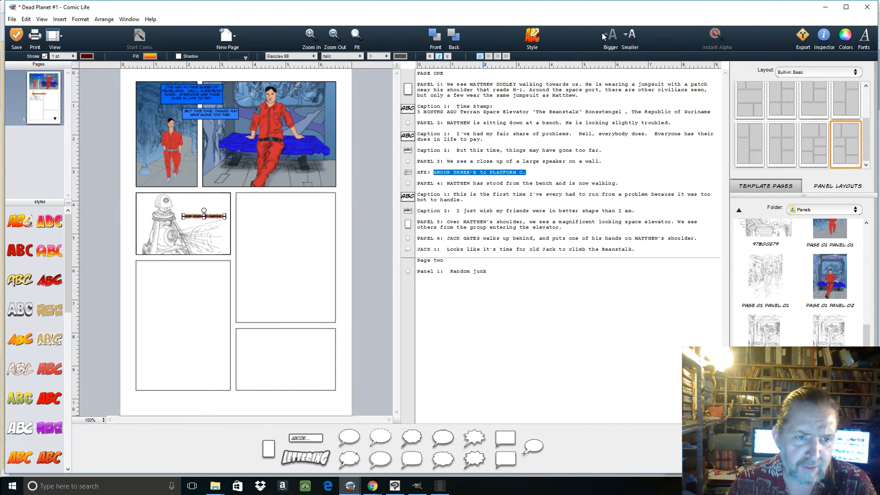
pyautogui.click(603, 35)
pyautogui.click(602, 34)
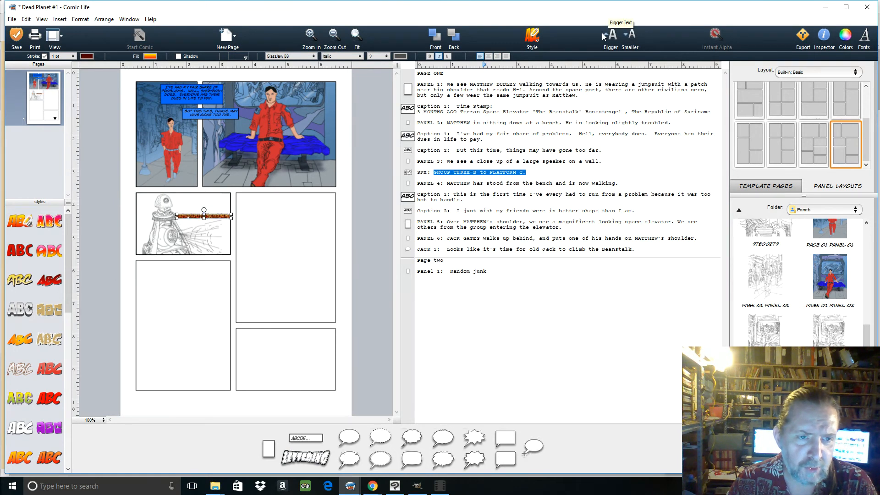
# Enlarge the sound-effect lettering over the speaker panel slightly and browse the remaining lettering styles
pyautogui.click(603, 36)
pyautogui.click(602, 36)
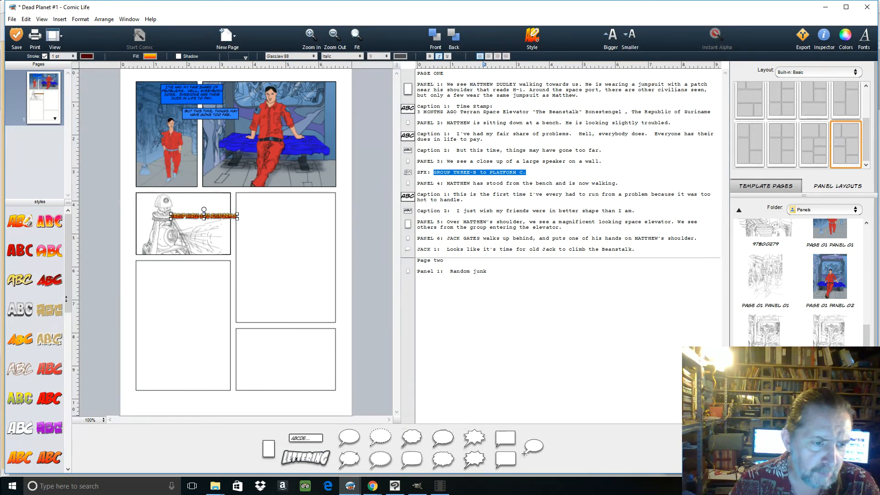
pyautogui.moveTo(66, 299); pyautogui.dragTo(67, 433)
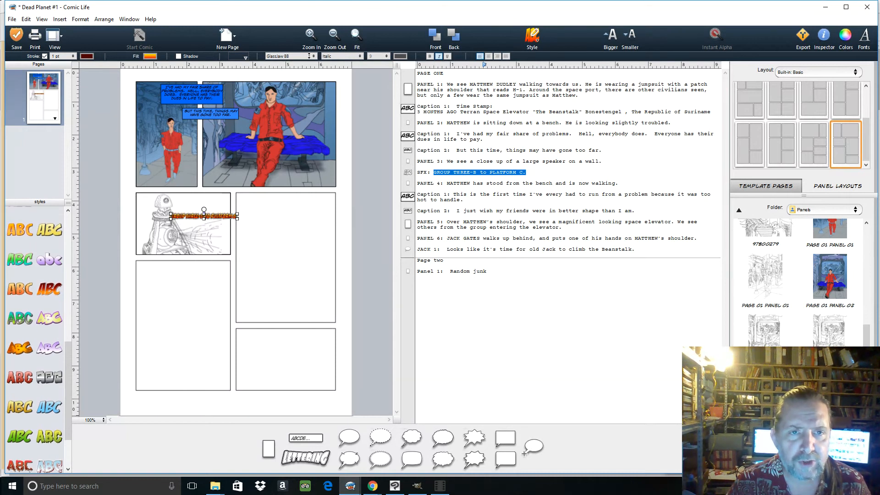
# Open the full font list for the selected sound-effect lettering
pyautogui.click(309, 56)
pyautogui.click(314, 34)
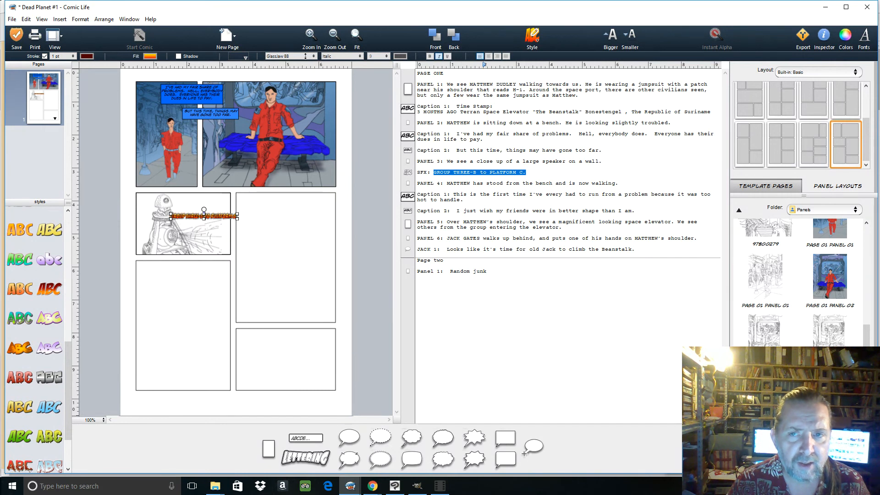
pyautogui.click(305, 55)
pyautogui.click(308, 35)
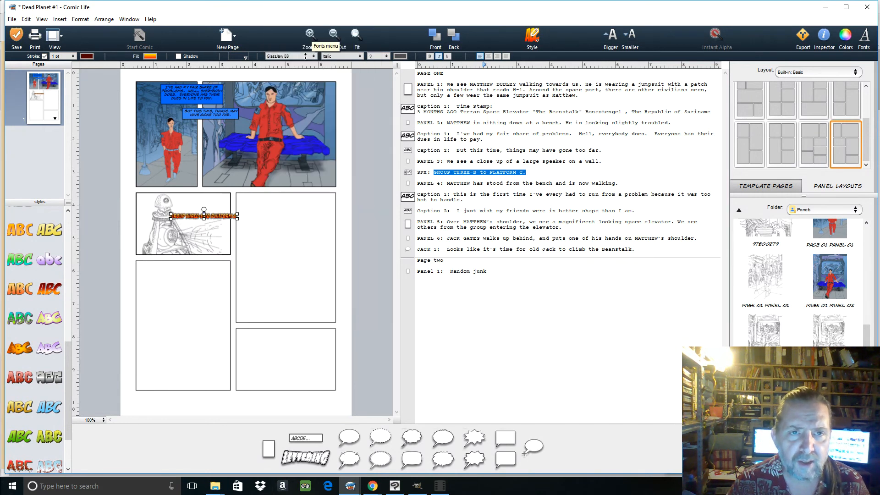
pyautogui.click(42, 19)
pyautogui.click(80, 20)
pyautogui.moveTo(87, 32)
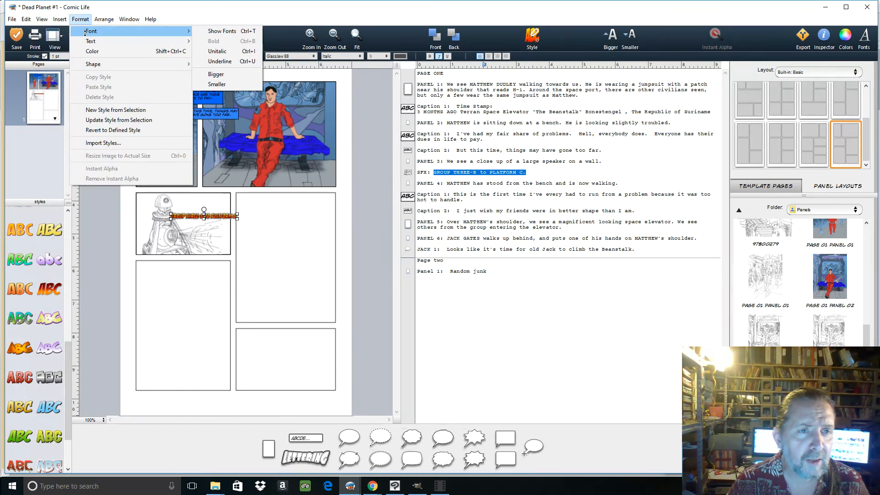
pyautogui.click(210, 31)
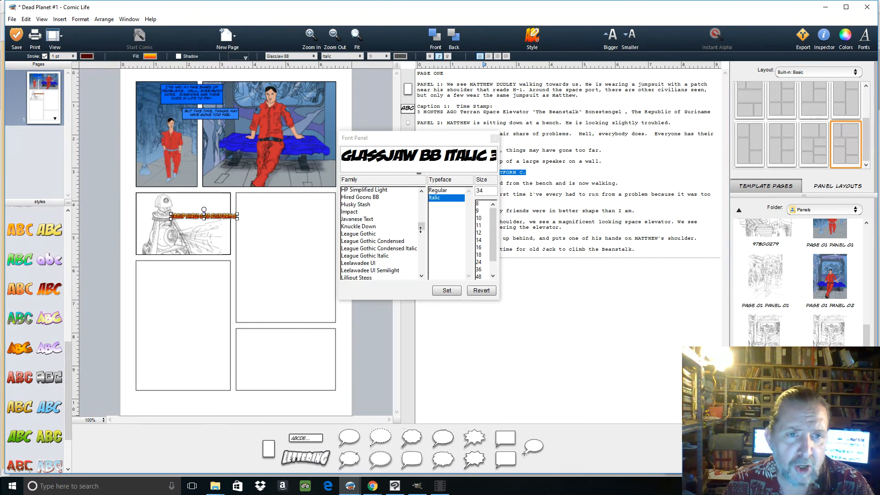
# Preview the Crystal Radio Kit, A.C.M.E. Secret Agent, AR DECODE and Antigrav BB fonts as candidates for the sound effect
pyautogui.moveTo(420, 226); pyautogui.dragTo(419, 214)
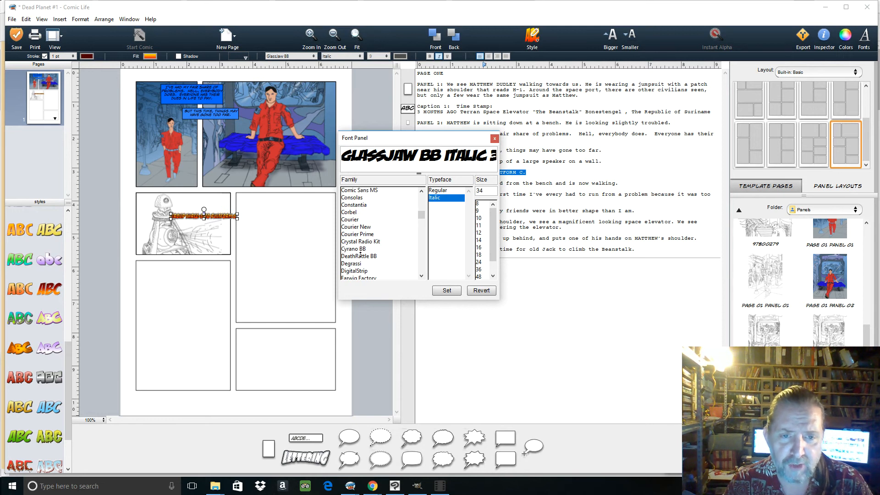
pyautogui.click(367, 241)
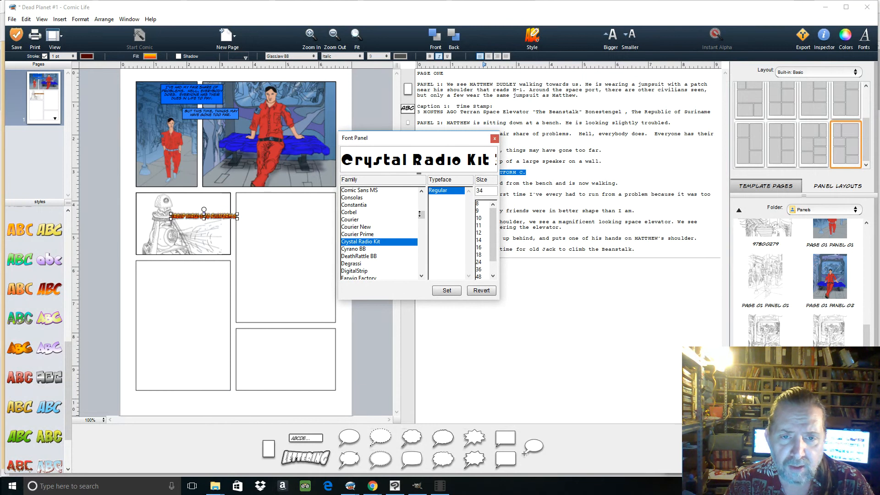
pyautogui.moveTo(420, 214); pyautogui.dragTo(416, 195)
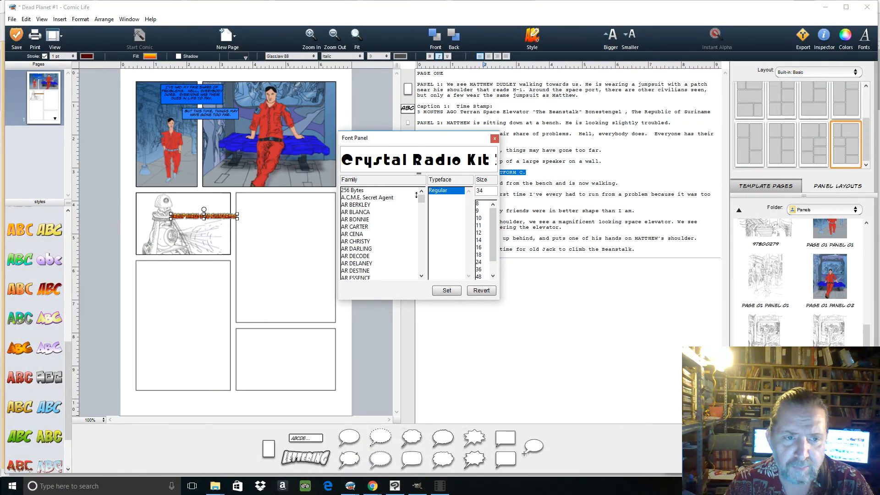
pyautogui.click(358, 205)
pyautogui.click(369, 197)
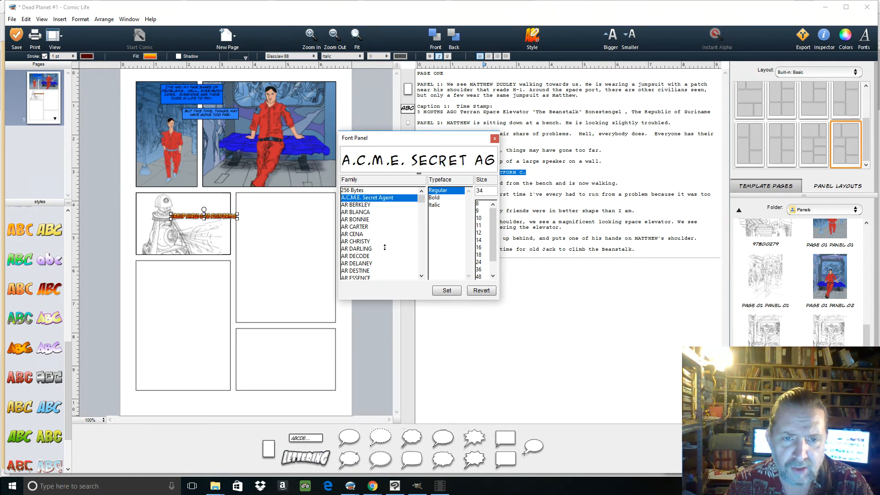
pyautogui.scroll(-2, 386, 247)
pyautogui.click(365, 229)
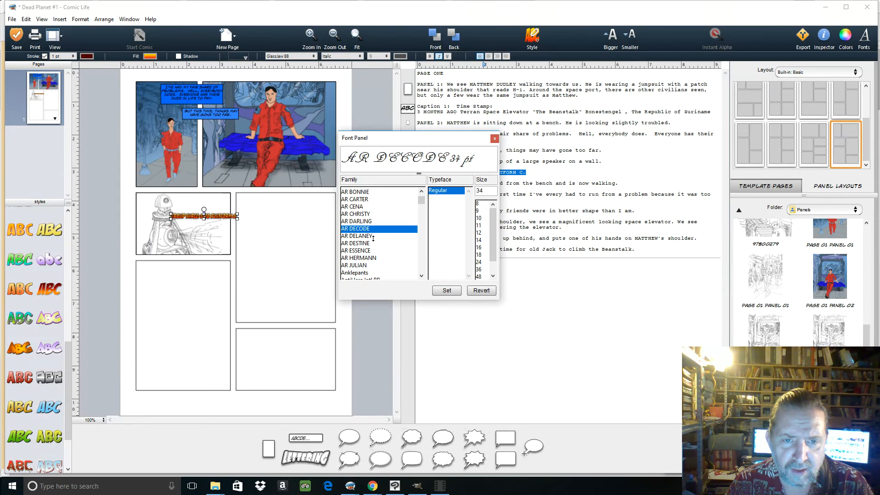
pyautogui.scroll(-4, 389, 248)
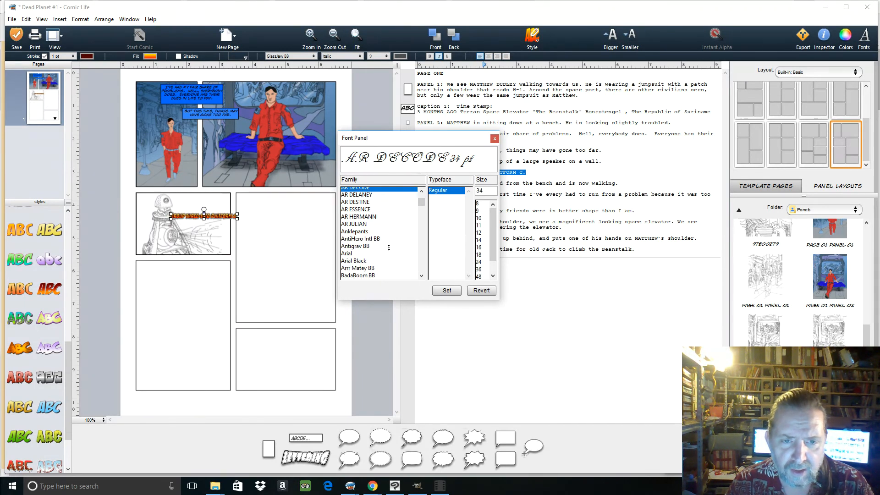
pyautogui.click(362, 233)
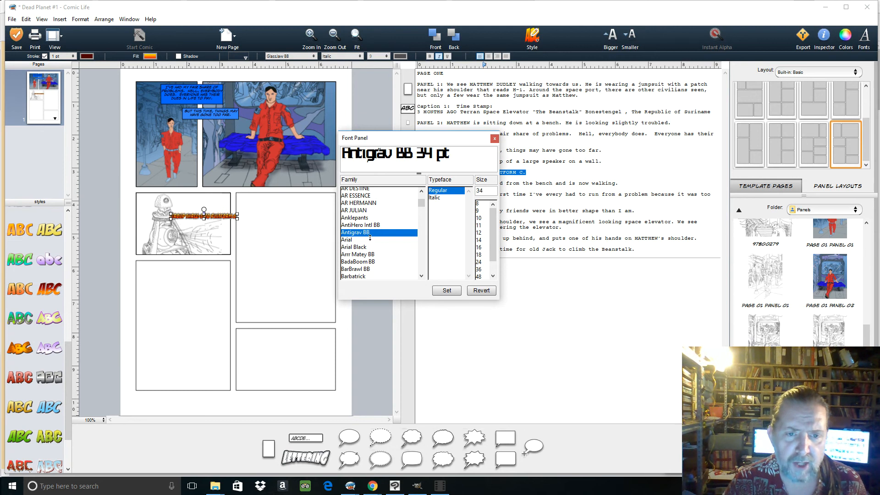
# Preview the Borg 9 and DigitalStrip fonts as further candidates for the sound effect
pyautogui.scroll(-2, 374, 246)
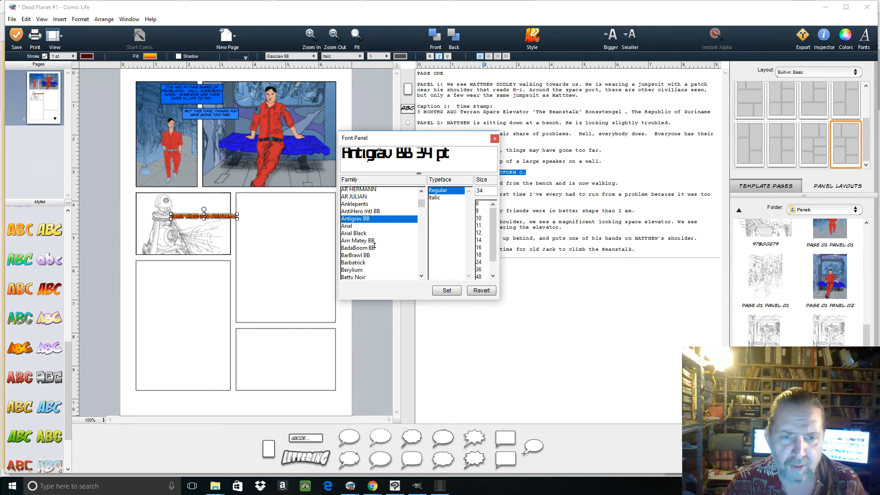
pyautogui.scroll(-1, 375, 246)
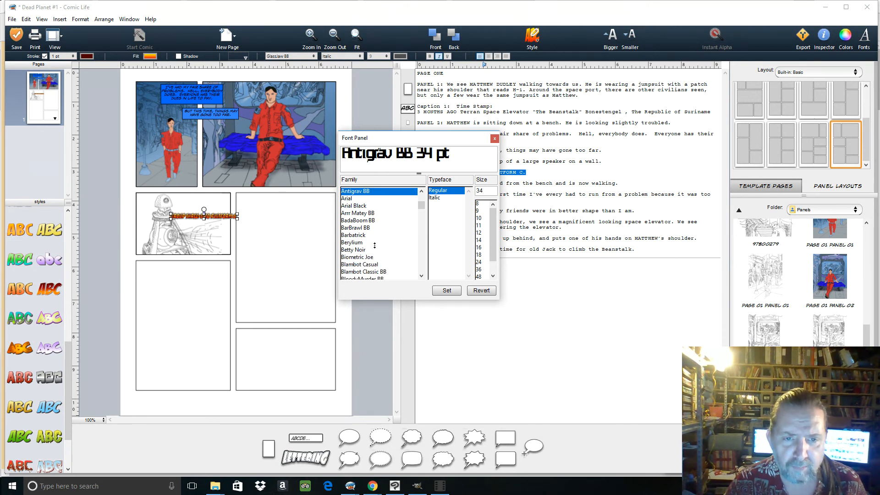
pyautogui.scroll(-2, 374, 246)
pyautogui.scroll(-1, 374, 246)
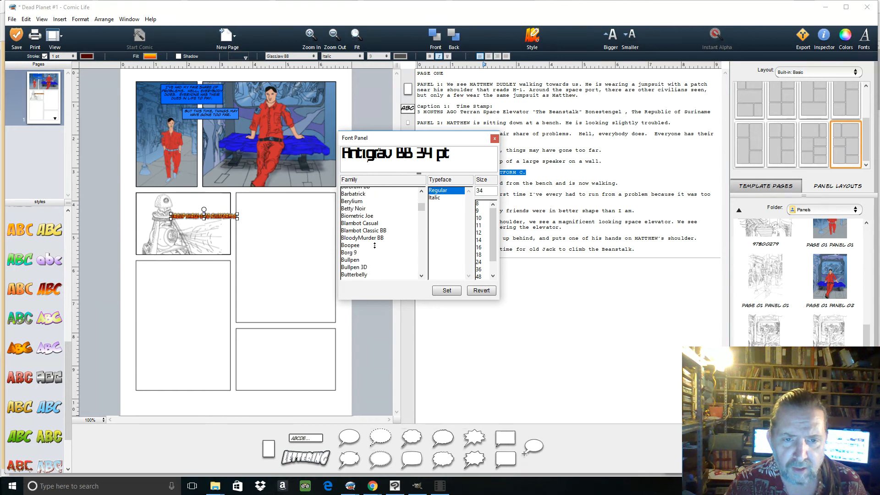
pyautogui.scroll(-1, 374, 246)
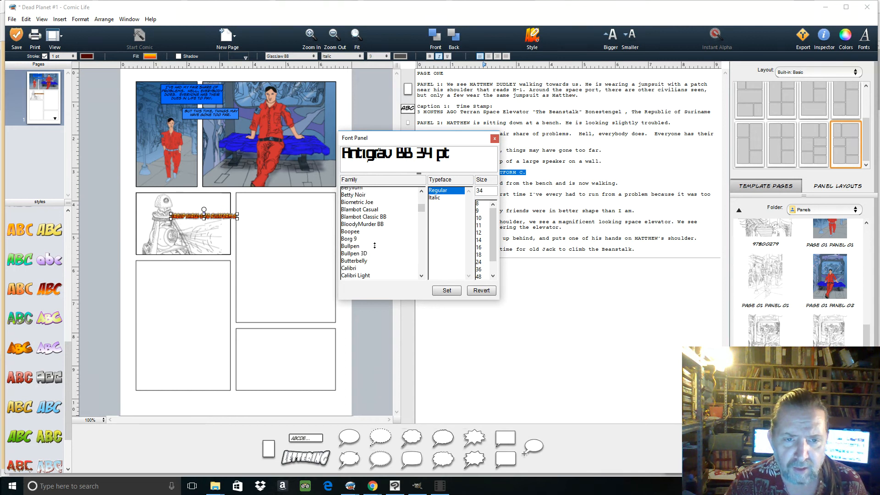
pyautogui.click(347, 239)
pyautogui.scroll(-1, 362, 239)
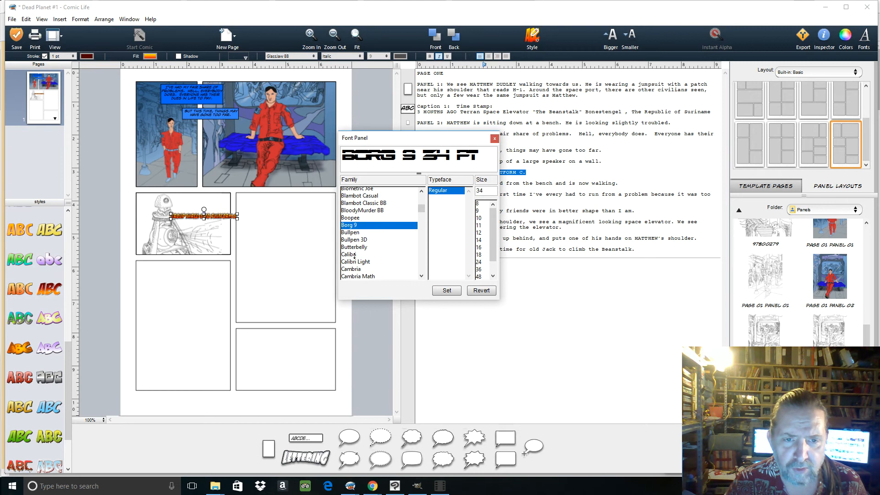
pyautogui.scroll(-3, 354, 255)
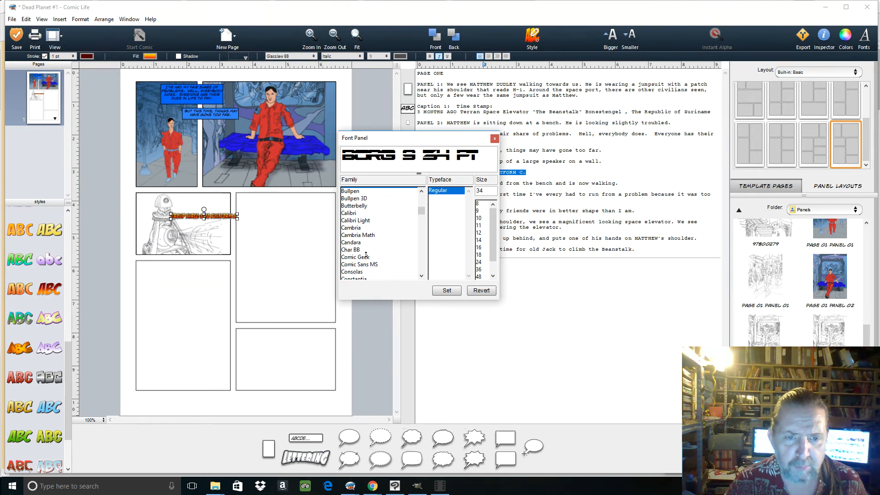
pyautogui.scroll(-3, 365, 255)
pyautogui.scroll(-1, 368, 250)
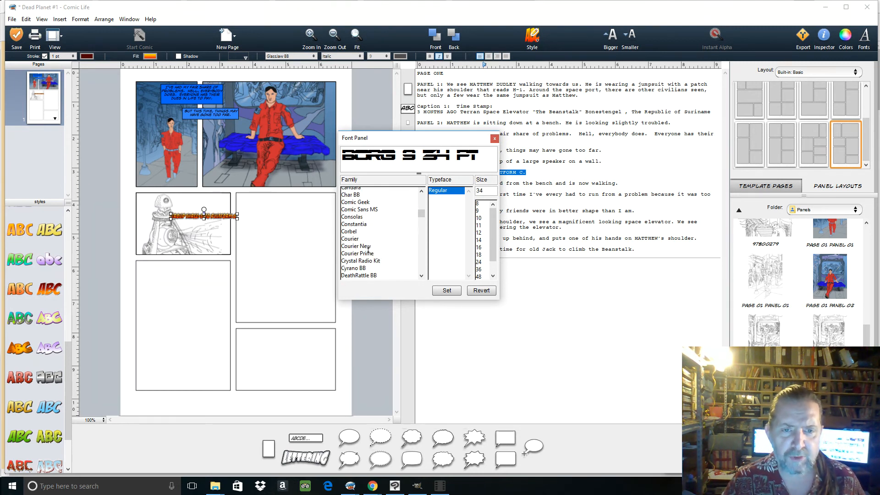
pyautogui.scroll(-2, 364, 266)
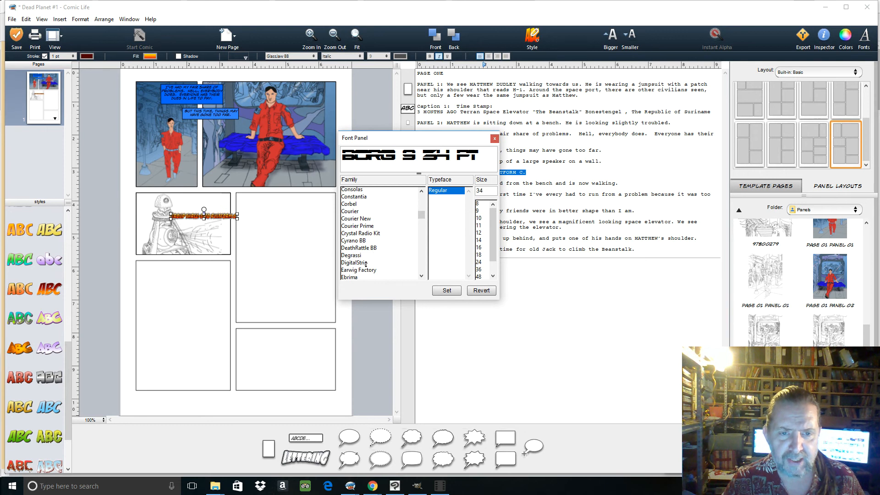
pyautogui.click(355, 262)
# Set the sound-effect lettering's font to Men of Science Regular, previewing Mail Ray Stuff along the way
pyautogui.scroll(-2, 380, 254)
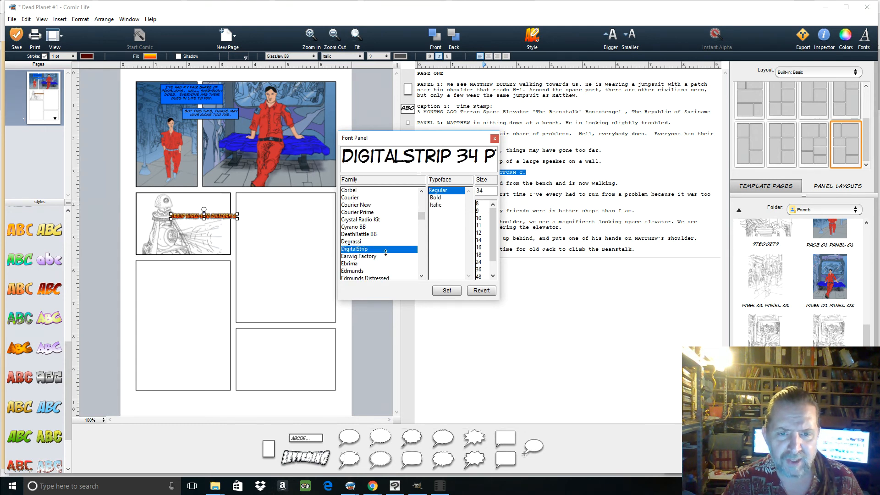
pyautogui.scroll(-1, 385, 252)
pyautogui.scroll(-1, 386, 252)
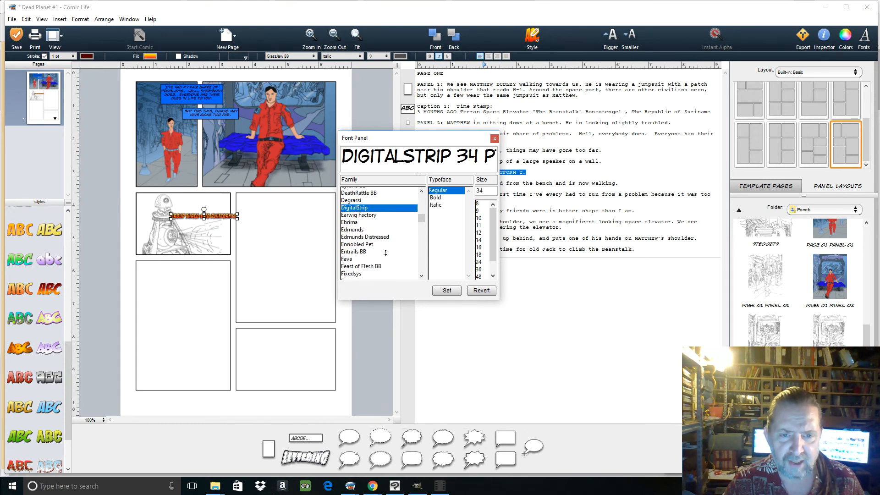
pyautogui.scroll(-3, 386, 252)
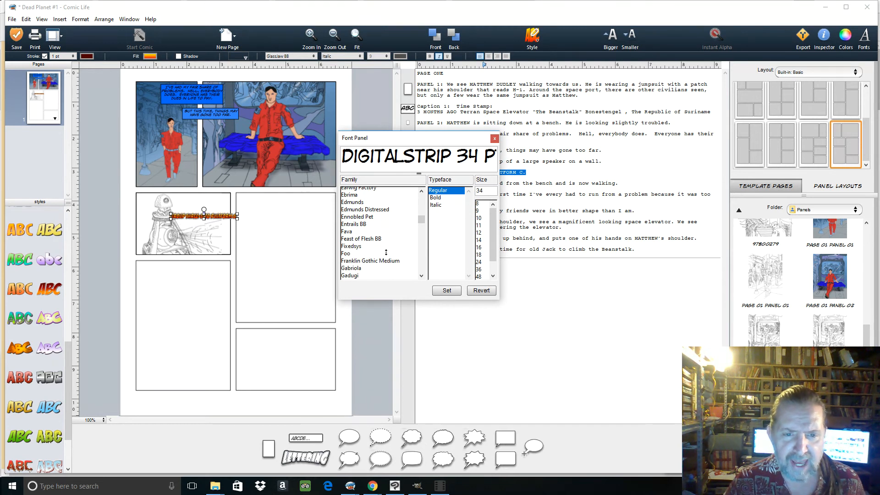
pyautogui.scroll(-2, 386, 252)
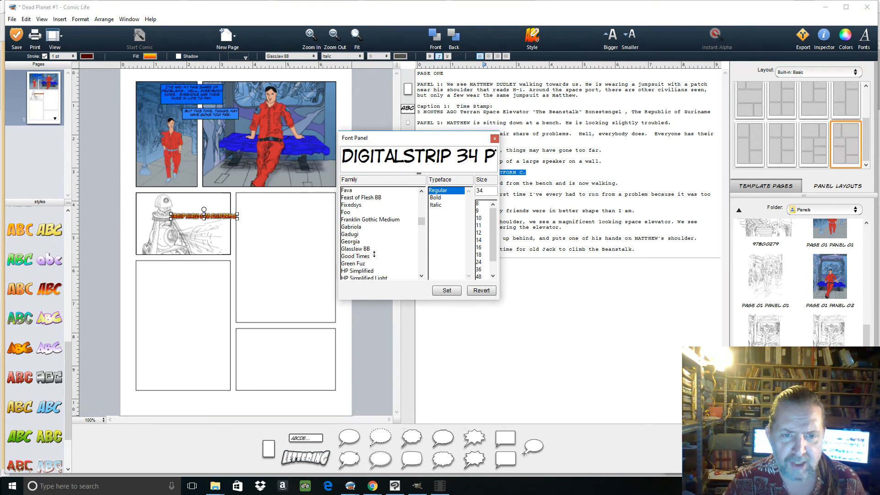
pyautogui.scroll(-1, 374, 254)
pyautogui.scroll(-3, 374, 254)
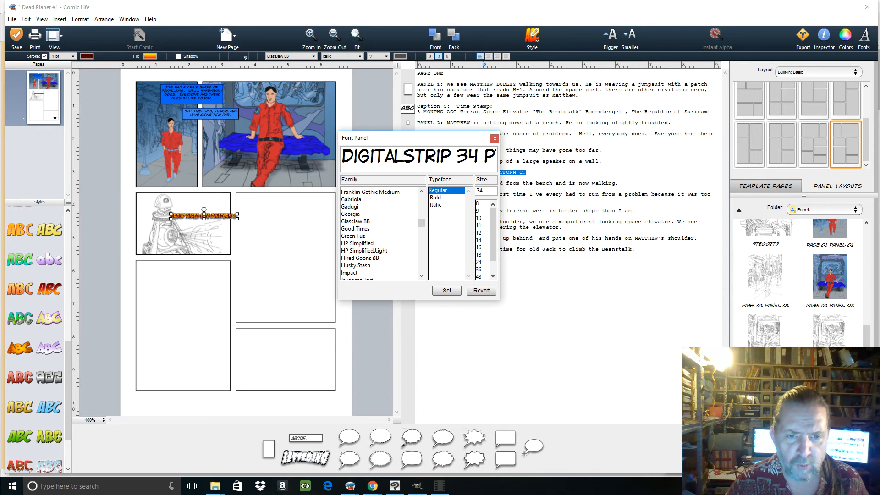
pyautogui.scroll(-4, 374, 254)
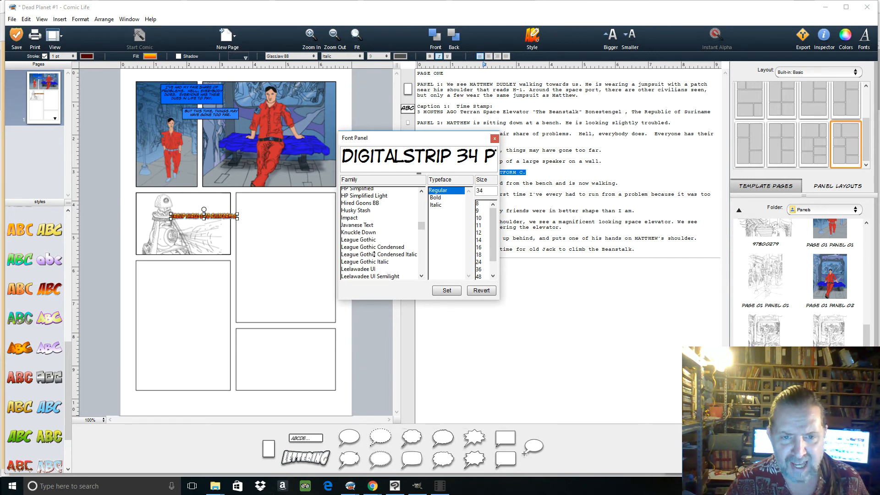
pyautogui.scroll(-2, 374, 255)
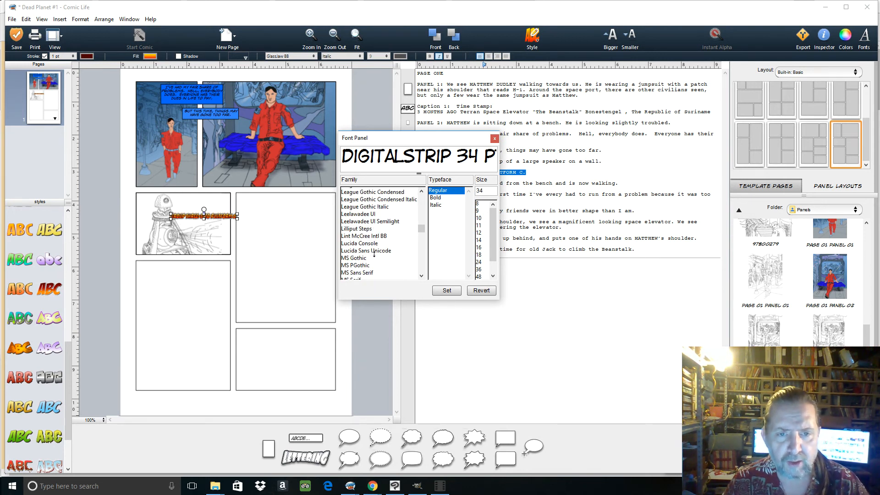
pyautogui.scroll(-2, 374, 254)
pyautogui.scroll(-1, 374, 255)
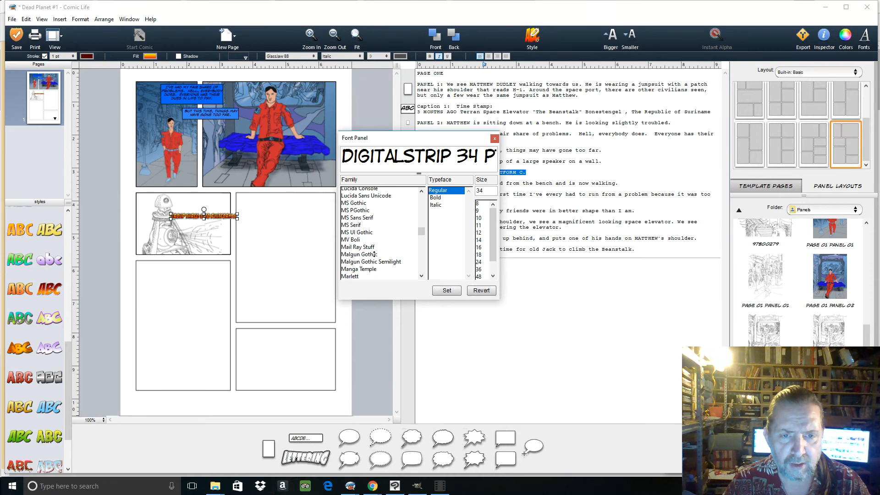
pyautogui.click(357, 248)
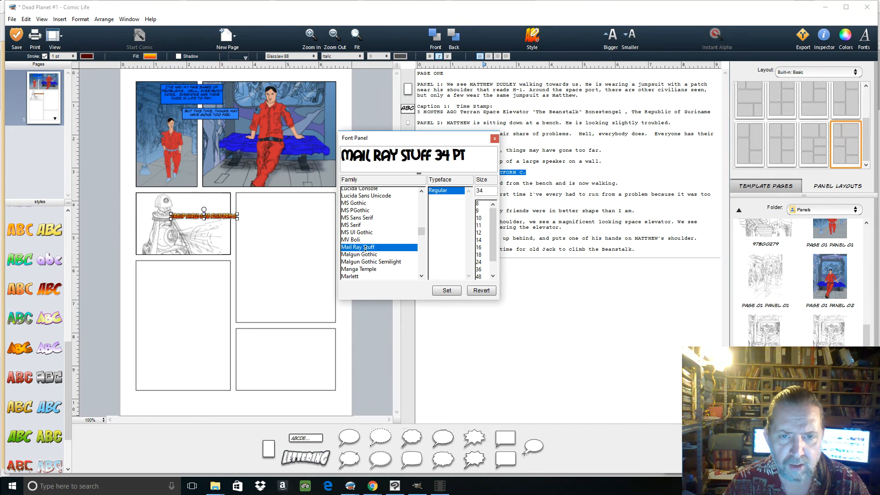
pyautogui.scroll(-2, 365, 248)
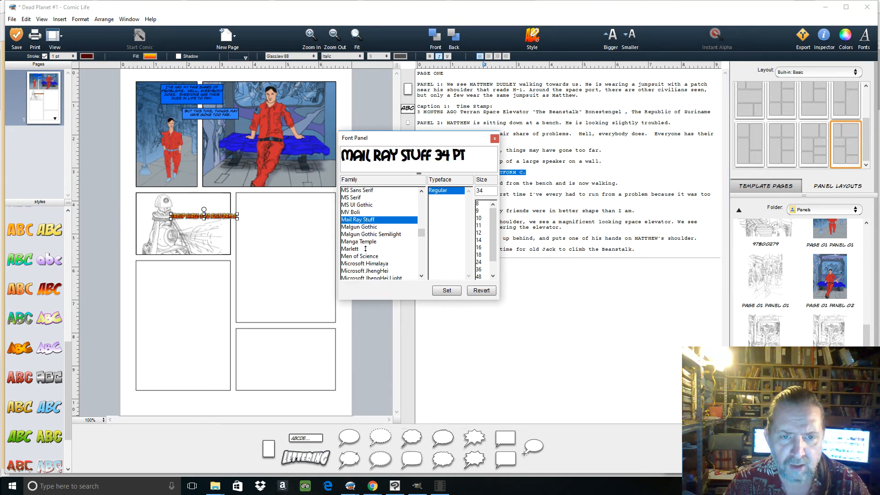
pyautogui.click(365, 256)
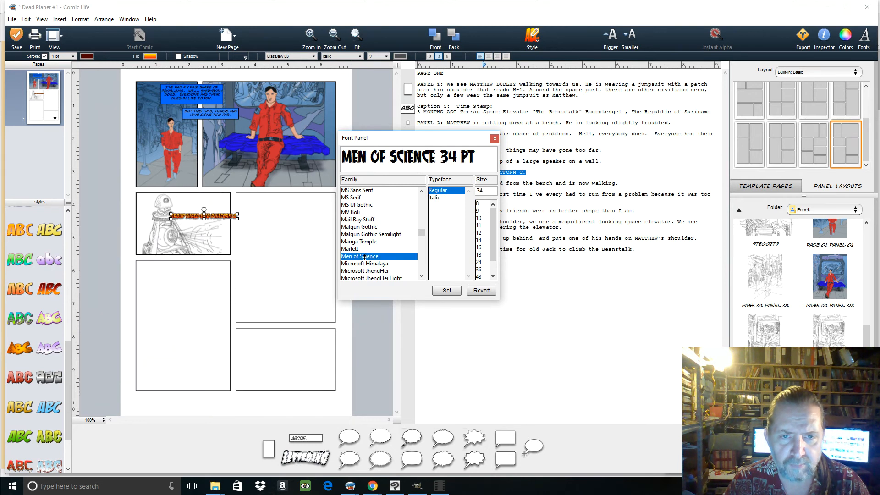
pyautogui.click(448, 292)
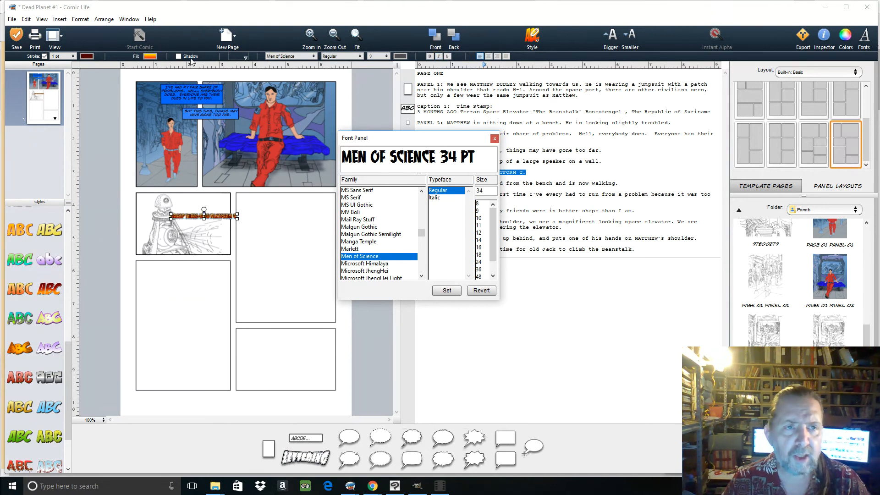
# Fill the sound-effect lettering with a dark preset from the gradient swatches
pyautogui.click(151, 56)
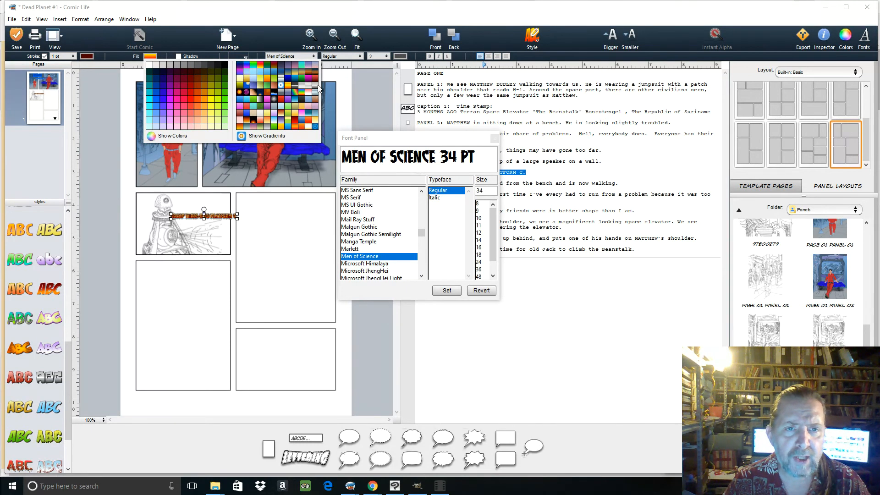
pyautogui.click(282, 67)
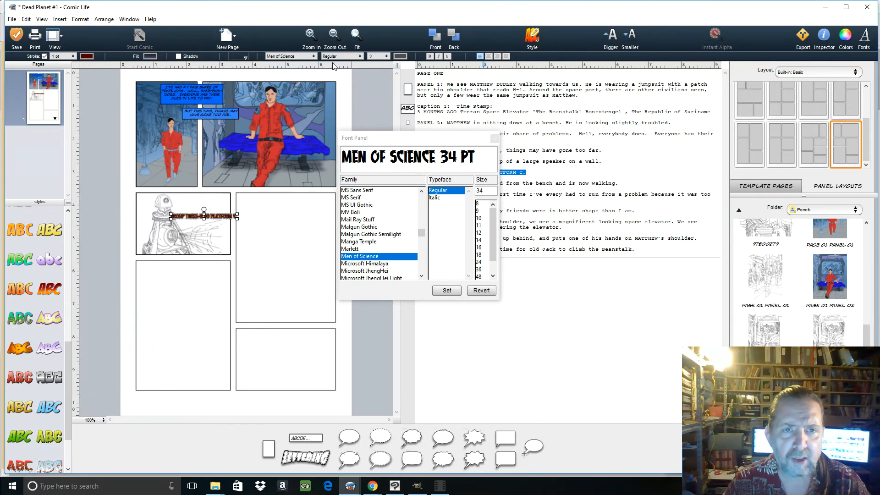
# Give the sound-effect lettering a bright red outline, apply the Men of Science font and close the font settings
pyautogui.click(86, 56)
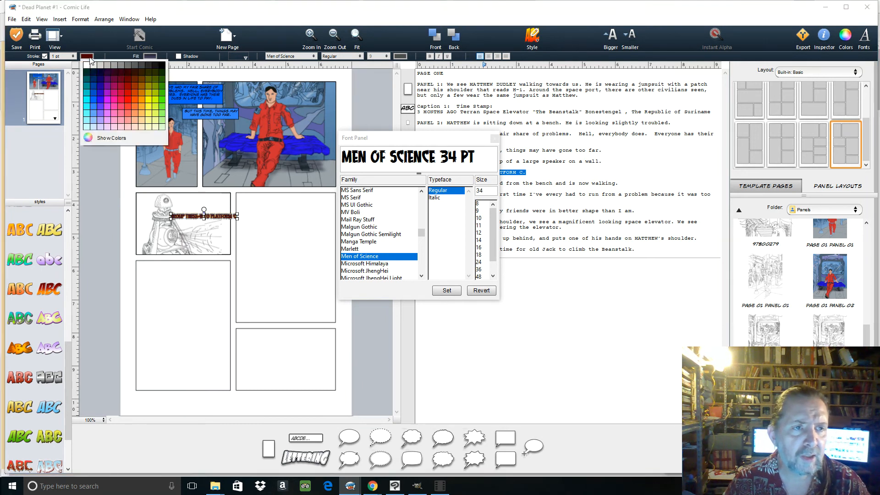
pyautogui.click(126, 100)
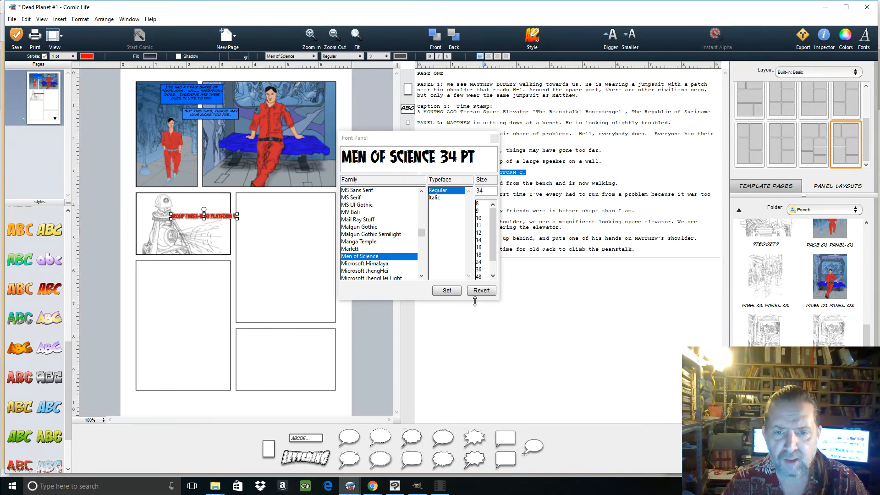
pyautogui.click(444, 291)
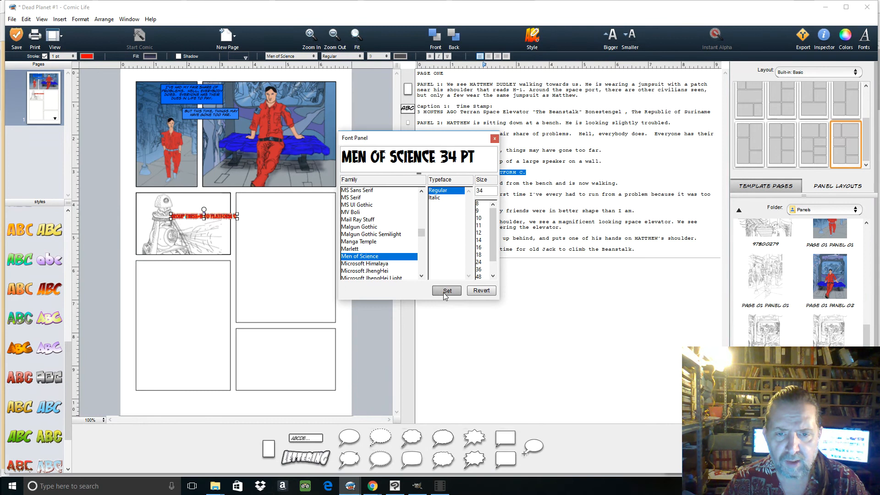
pyautogui.click(495, 138)
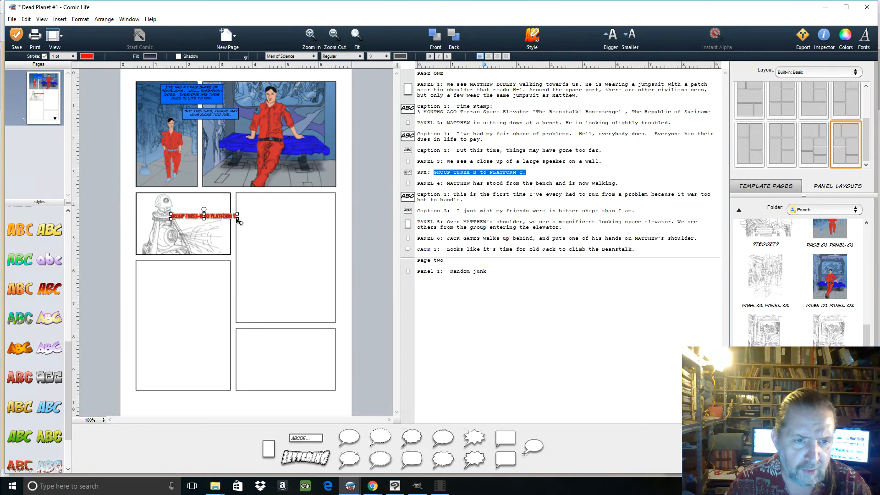
# Enlarge the sound-effect lettering beside the panel 3 figure and tilt it so that it rises toward its end
pyautogui.moveTo(238, 221); pyautogui.dragTo(225, 237)
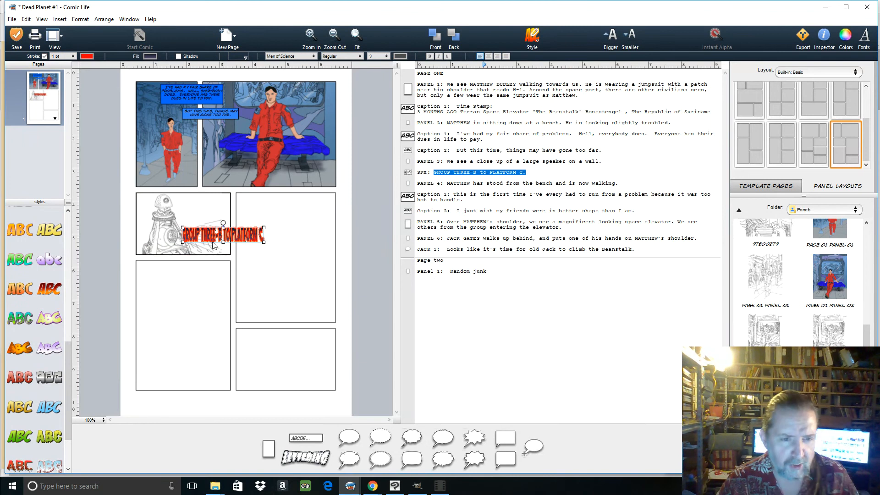
pyautogui.rightClick(264, 243)
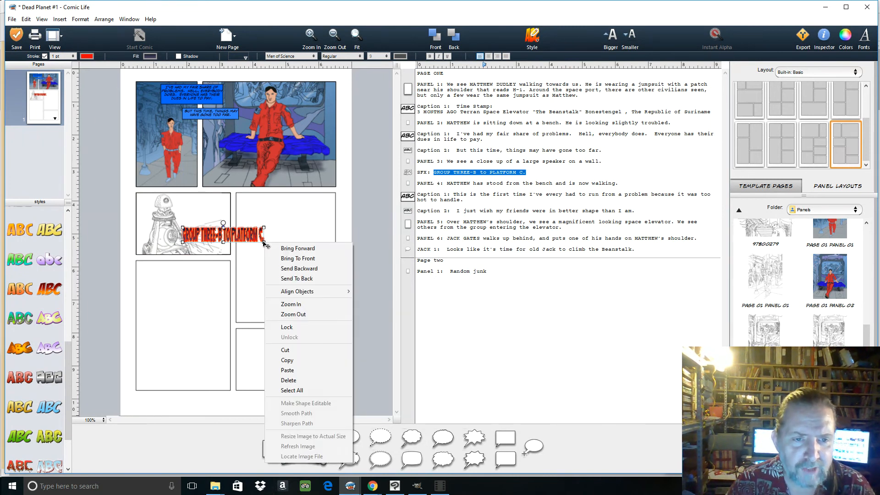
pyautogui.click(244, 221)
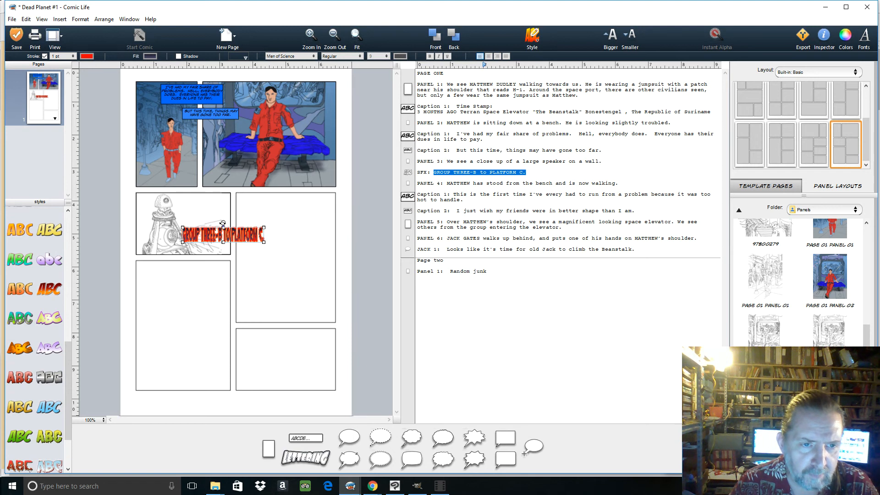
pyautogui.moveTo(222, 223); pyautogui.dragTo(213, 239)
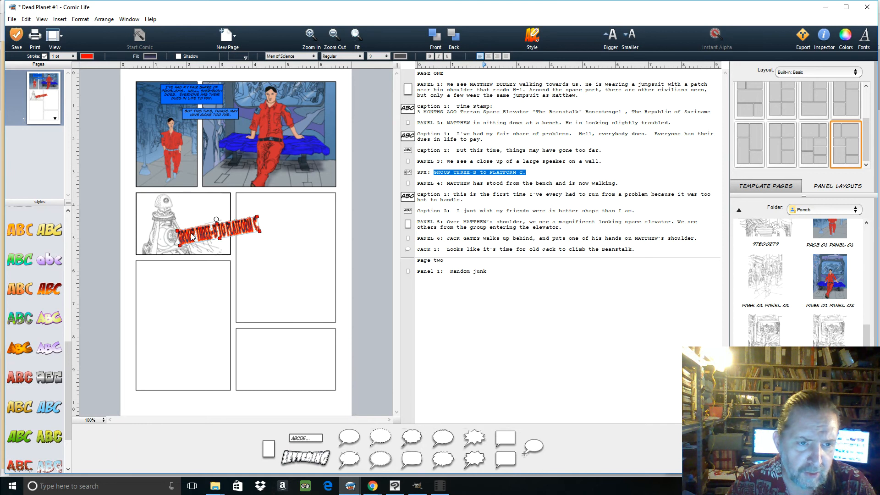
# Distort the sound-effect lettering's corners so that it flares taller toward the end of the phrase
pyautogui.moveTo(179, 233); pyautogui.dragTo(180, 237)
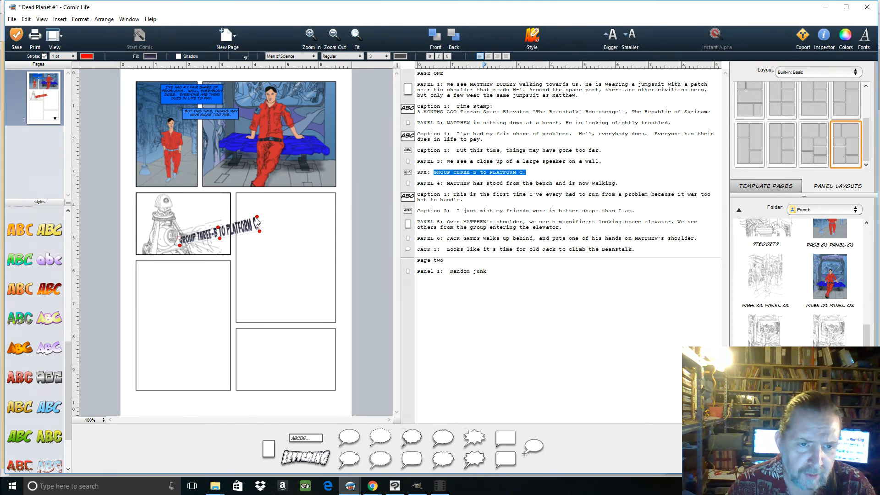
pyautogui.moveTo(256, 222); pyautogui.dragTo(254, 204)
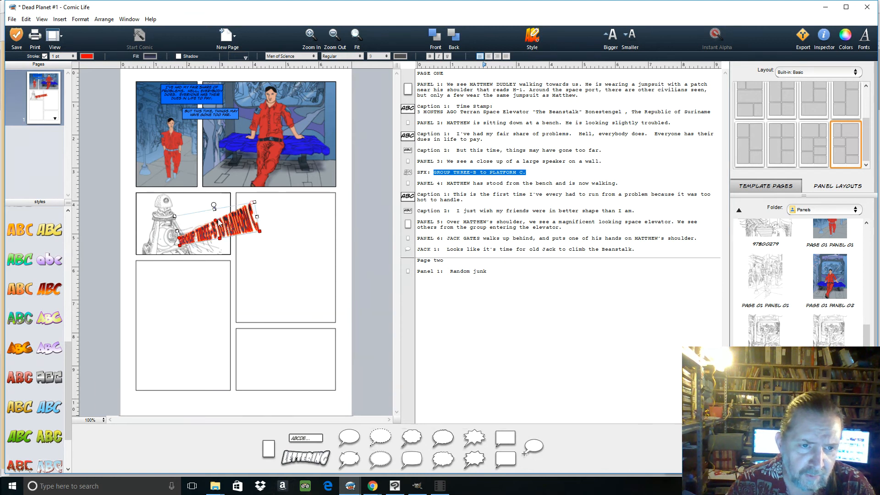
pyautogui.moveTo(216, 223); pyautogui.dragTo(261, 241)
pyautogui.moveTo(223, 242); pyautogui.dragTo(220, 240)
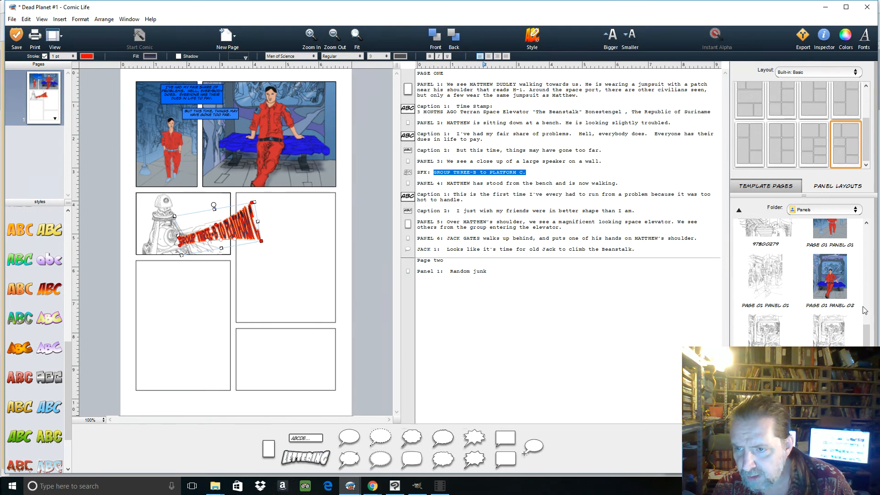
# Fill the three empty panels with artwork: 85878915 in the tall one beside panel 3, the cutaway interior at lower left, 72649591 at lower right
pyautogui.moveTo(865, 335); pyautogui.dragTo(860, 259)
pyautogui.scroll(-1, 852, 310)
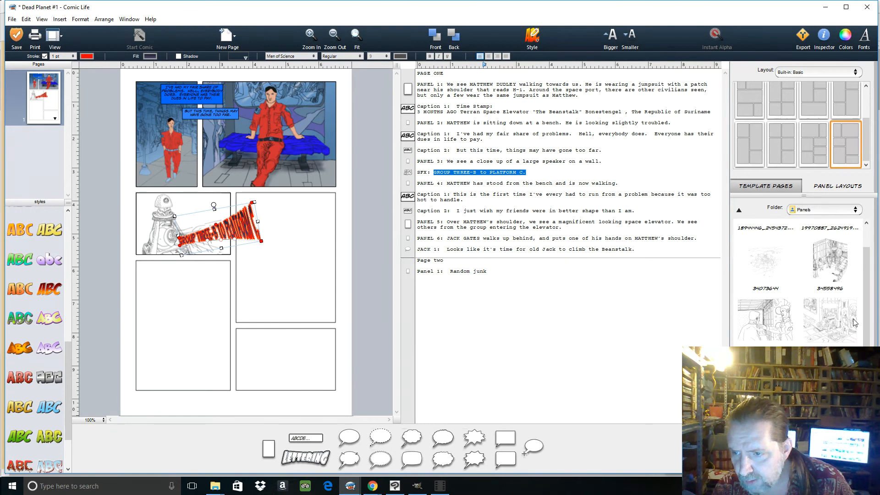
pyautogui.moveTo(842, 302); pyautogui.dragTo(279, 269)
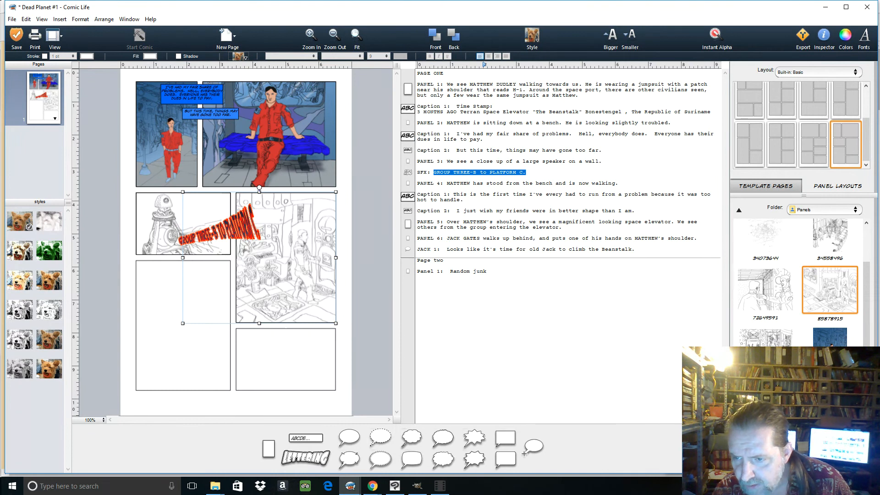
pyautogui.moveTo(764, 338); pyautogui.dragTo(187, 325)
pyautogui.moveTo(196, 358)
pyautogui.mouseDown()
pyautogui.moveTo(185, 360)
pyautogui.moveTo(193, 360)
pyautogui.mouseUp()
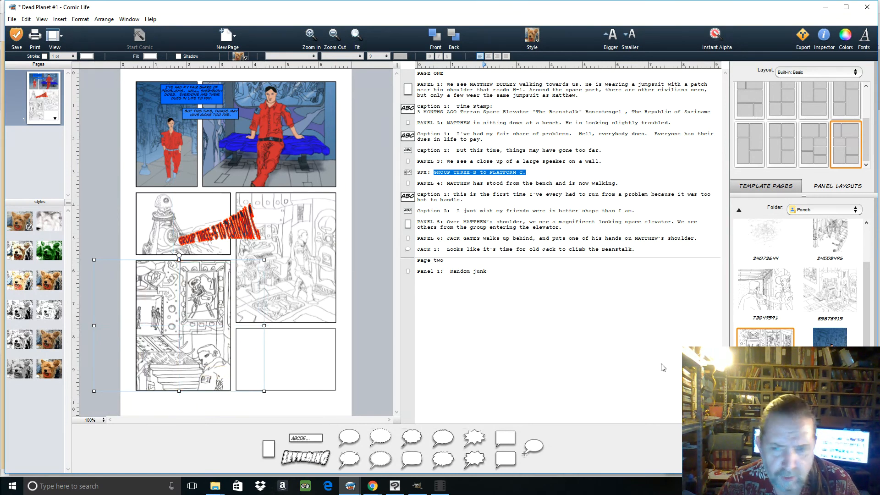
pyautogui.moveTo(765, 294); pyautogui.dragTo(322, 383)
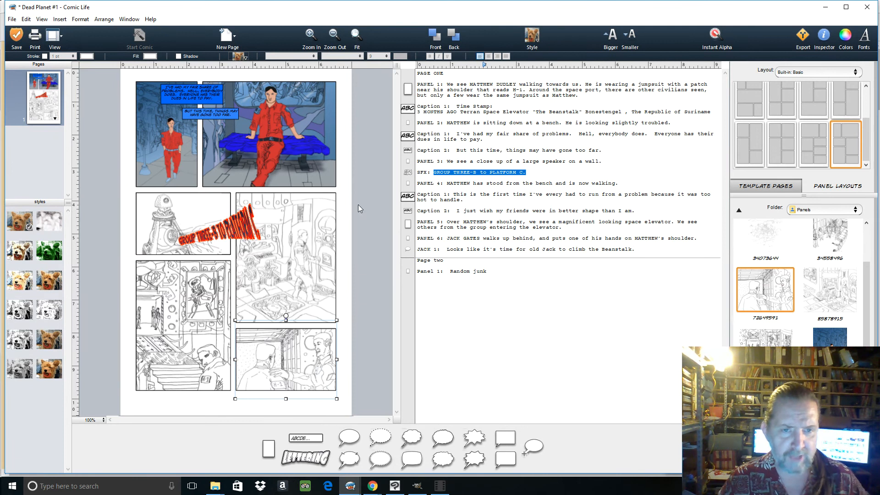
# Place panel 4's first script caption, "This is the first time...", across the gutter above the tall lower panel
pyautogui.click(410, 200)
pyautogui.moveTo(411, 199); pyautogui.dragTo(233, 274)
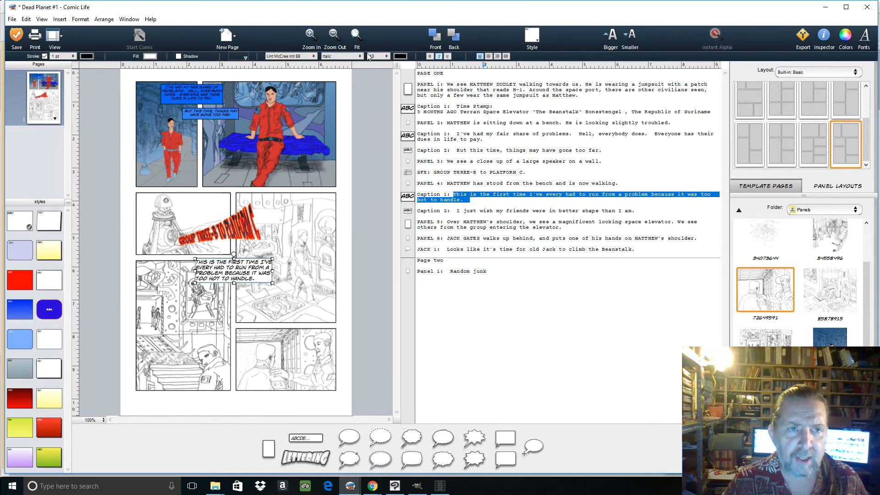
# Try a blue text colour on the new caption and return it to black
pyautogui.click(400, 57)
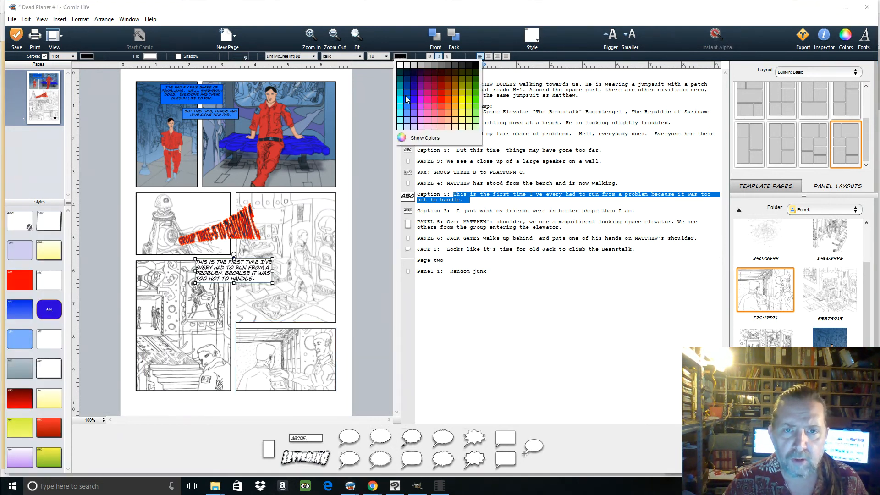
pyautogui.click(406, 105)
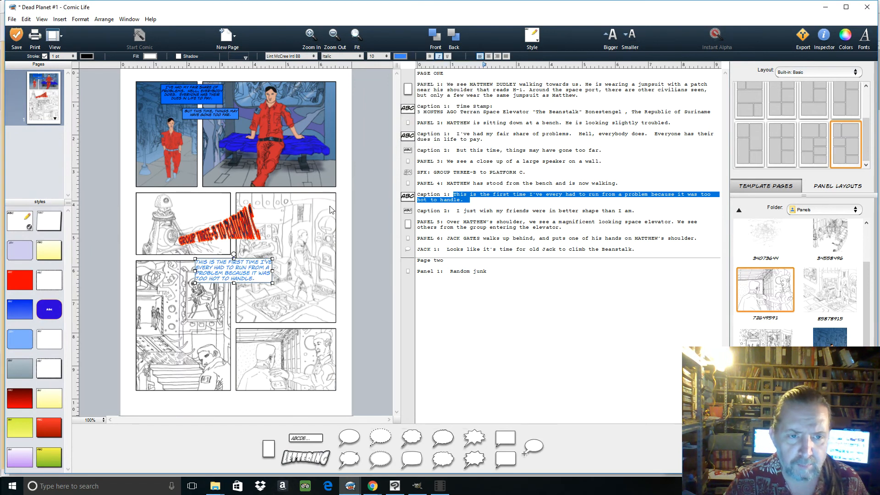
pyautogui.click(400, 56)
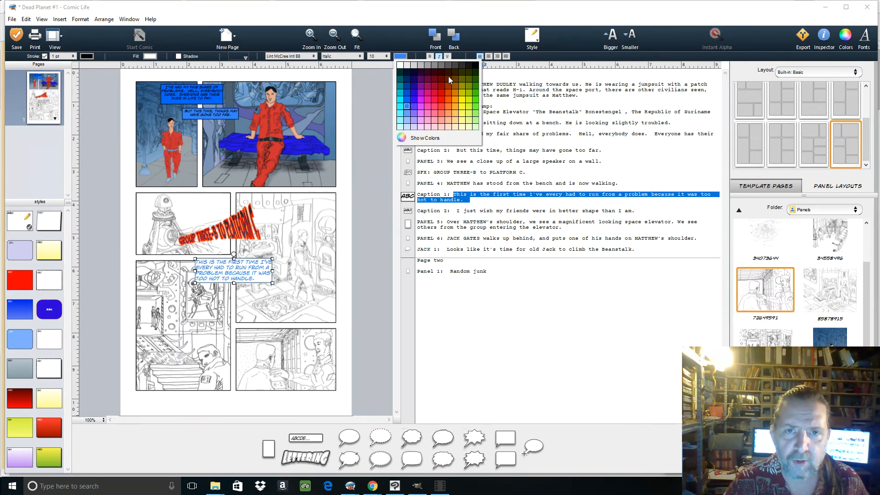
pyautogui.click(474, 65)
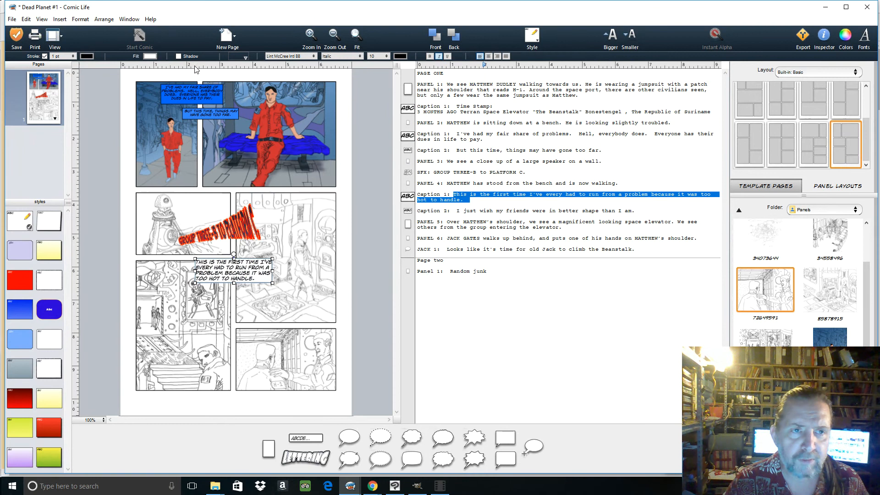
# Style the first panel 4 caption with a light blue fill and smaller centred text, and tighten its box around the text
pyautogui.click(153, 57)
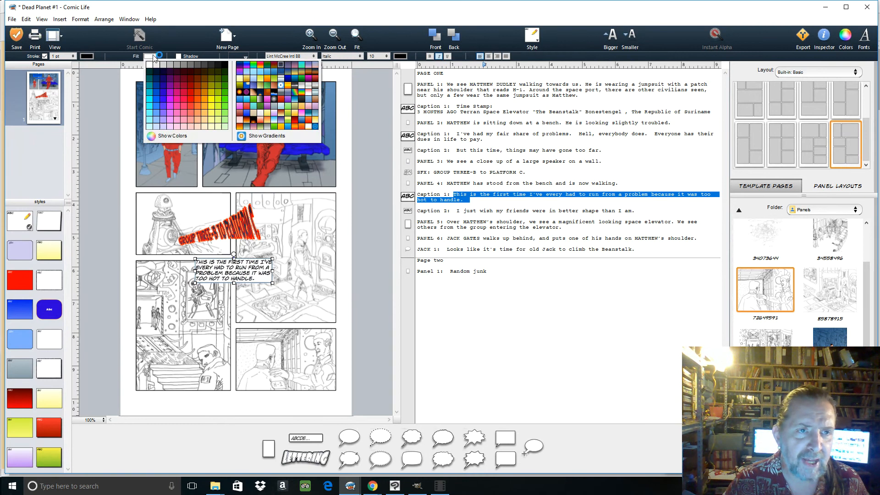
pyautogui.click(158, 113)
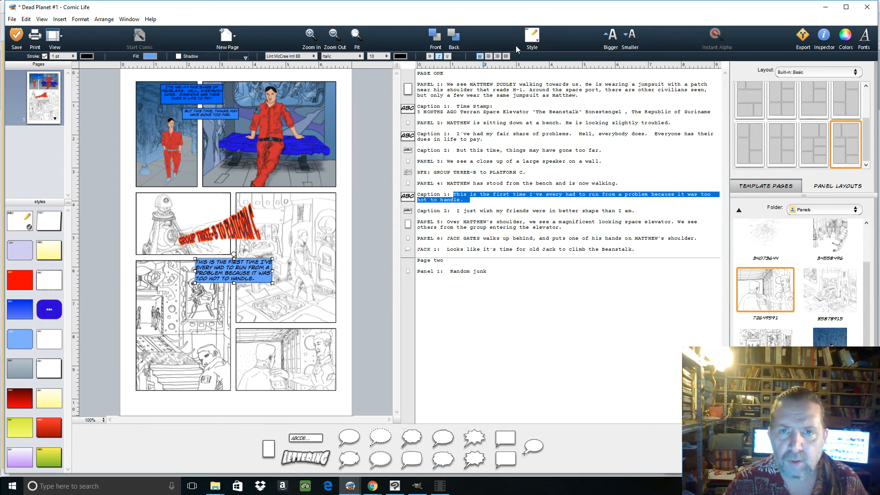
pyautogui.click(625, 37)
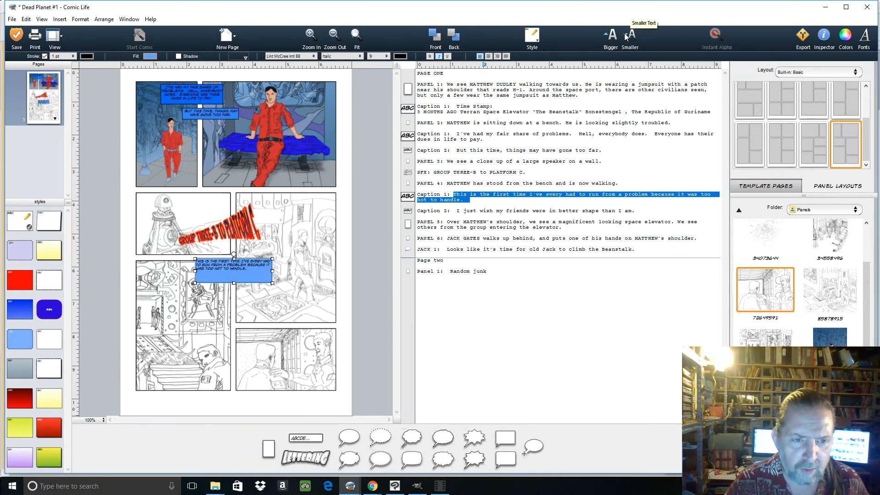
pyautogui.click(488, 56)
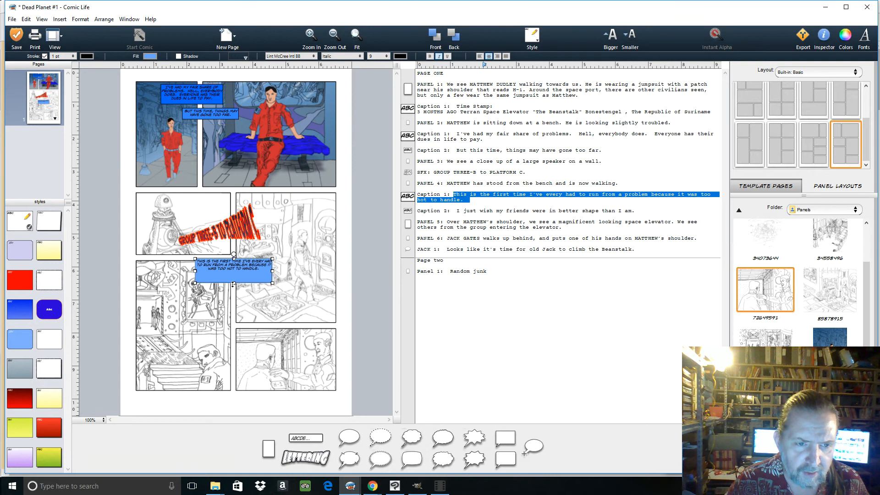
pyautogui.moveTo(233, 283)
pyautogui.mouseDown()
pyautogui.moveTo(230, 272)
pyautogui.moveTo(228, 289)
pyautogui.moveTo(226, 277)
pyautogui.mouseUp()
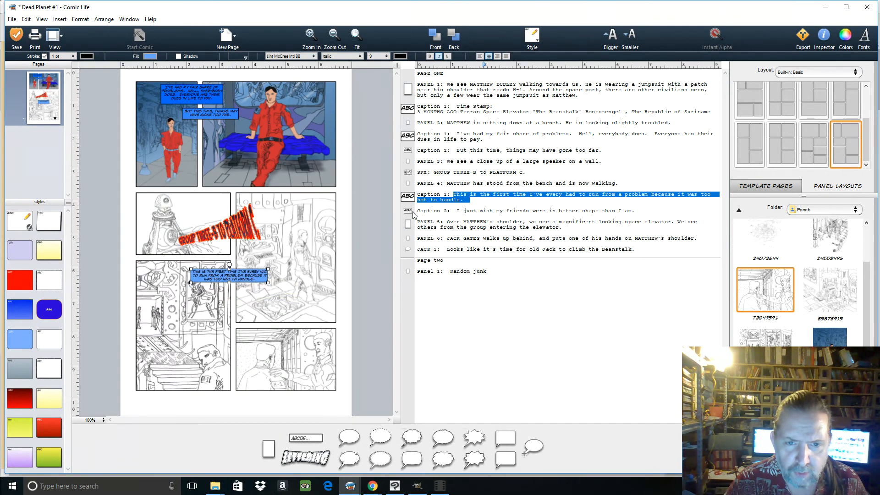
# Place panel 4's second script caption, "I just wish my friends...", below the first one and fill it light blue
pyautogui.moveTo(407, 211); pyautogui.dragTo(227, 302)
pyautogui.click(150, 56)
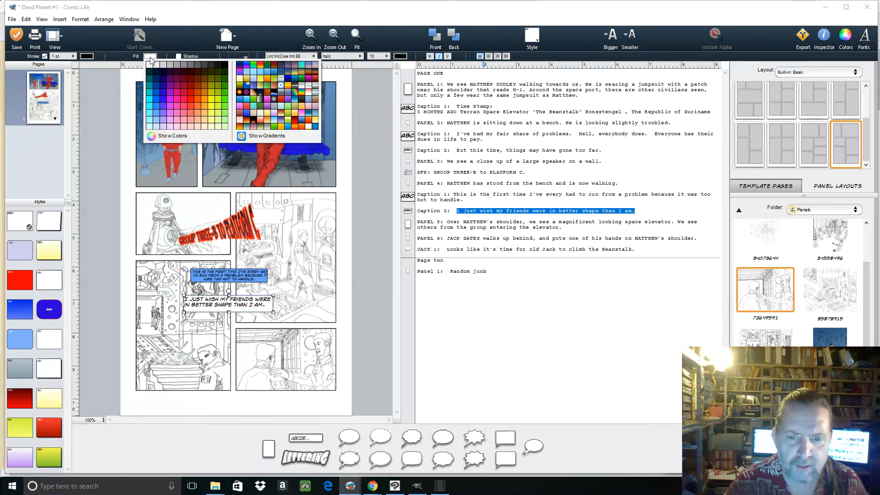
pyautogui.click(155, 111)
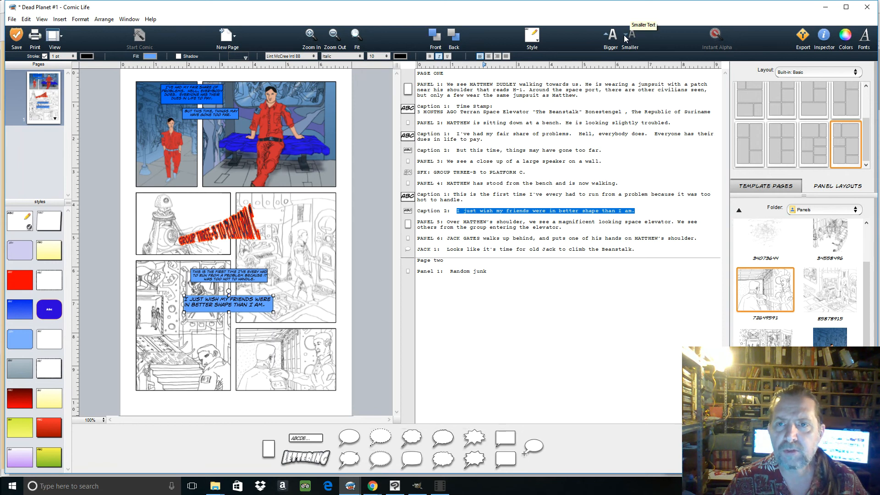
# Reduce and centre the second caption's text, and narrow its box beneath the first caption
pyautogui.click(624, 38)
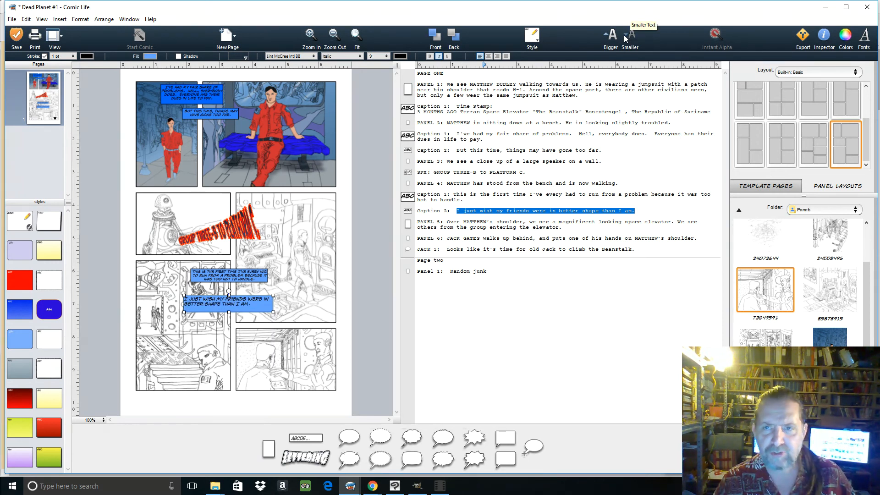
pyautogui.click(623, 35)
pyautogui.click(623, 35)
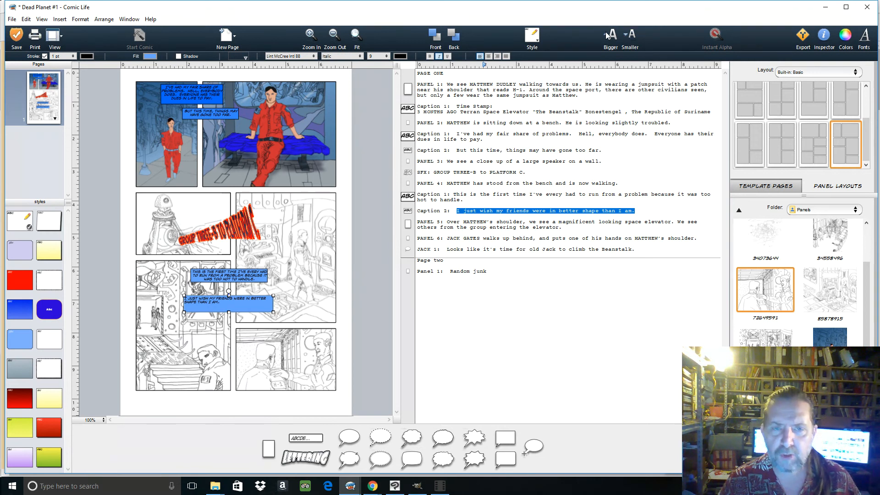
pyautogui.click(607, 36)
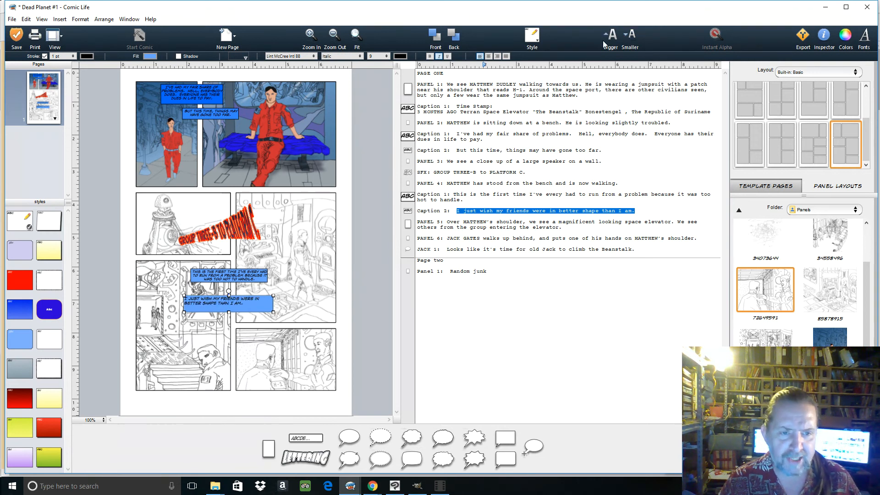
pyautogui.click(489, 56)
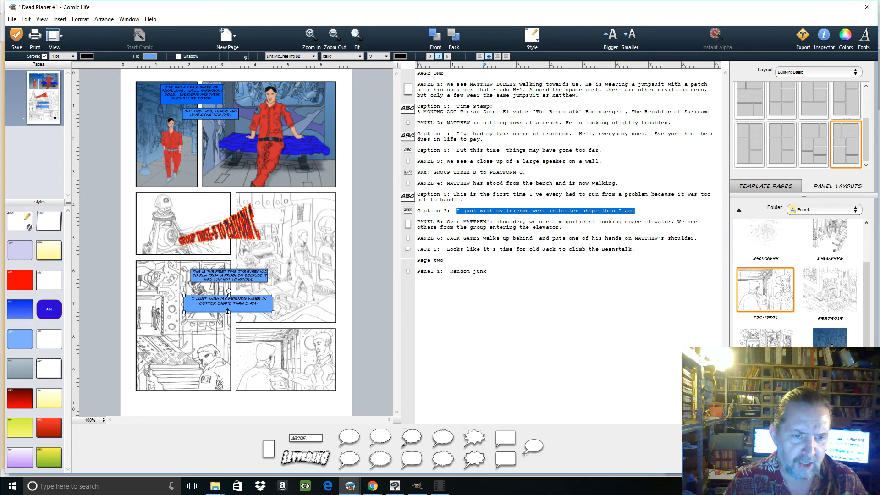
pyautogui.moveTo(229, 315)
pyautogui.mouseDown()
pyautogui.moveTo(224, 303)
pyautogui.moveTo(268, 310)
pyautogui.moveTo(215, 302)
pyautogui.moveTo(222, 300)
pyautogui.mouseUp()
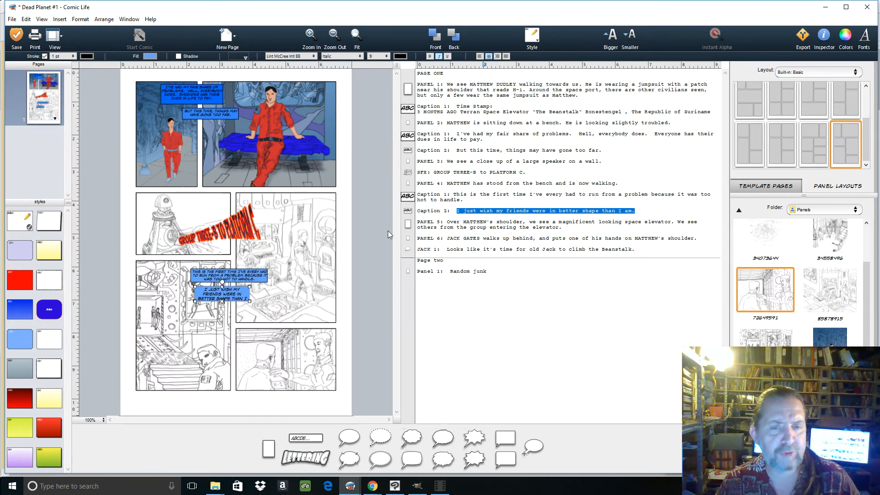
# Place the JACK 1 dialogue line as a speech balloon in the lower-right panel and reduce its text size by one step
pyautogui.click(409, 250)
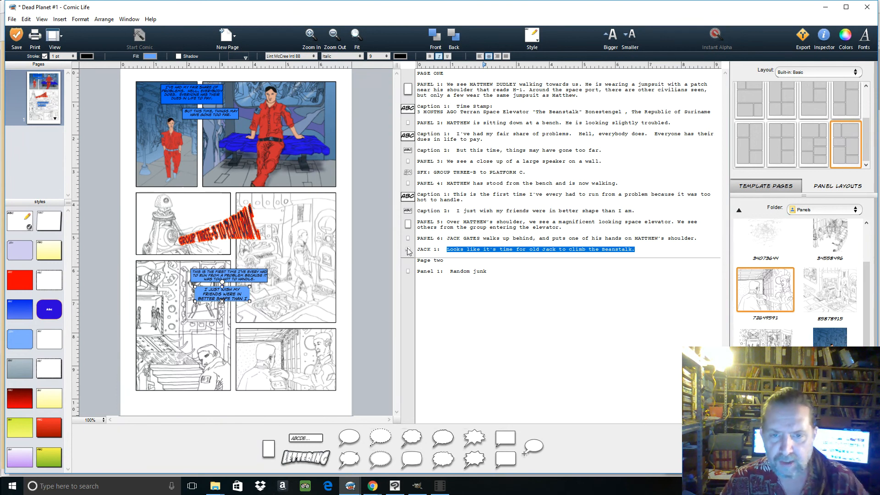
pyautogui.moveTo(409, 250); pyautogui.dragTo(460, 313)
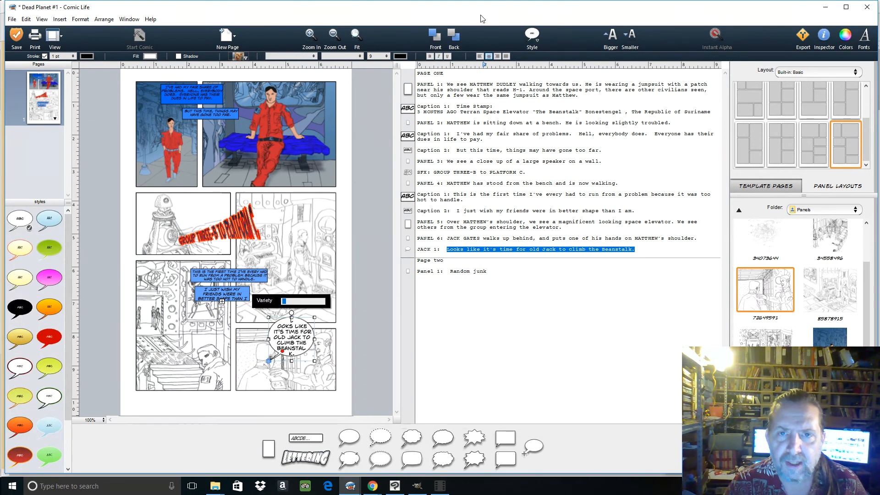
pyautogui.click(625, 36)
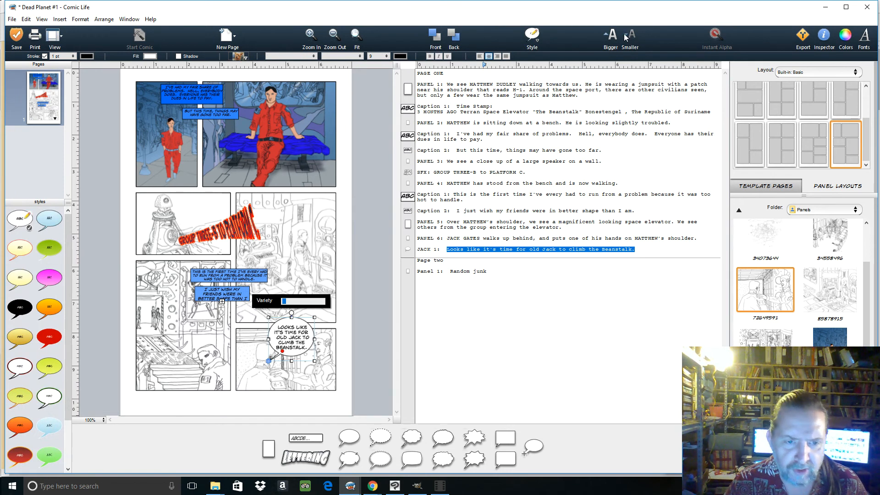
# Shrink the JACK 1 balloon and its text near the last panel's top edge, and point its tail at the man on the right
pyautogui.click(626, 37)
pyautogui.click(626, 37)
pyautogui.click(625, 36)
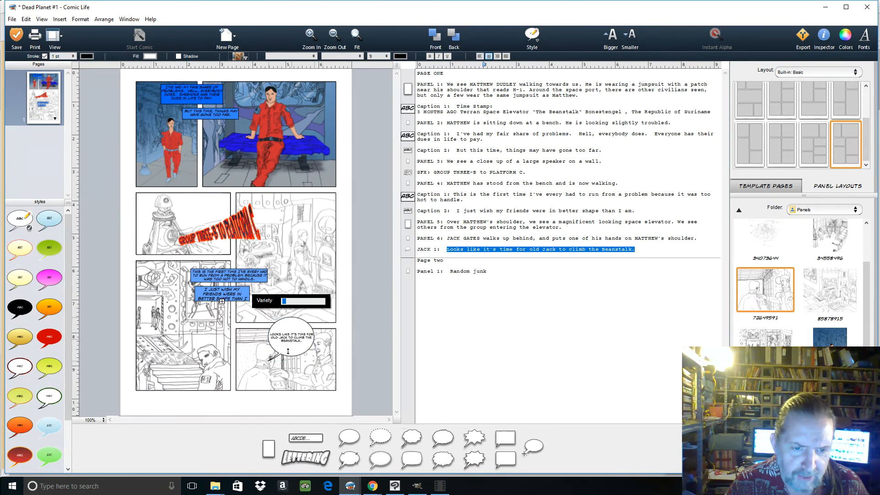
pyautogui.moveTo(291, 361); pyautogui.dragTo(254, 323)
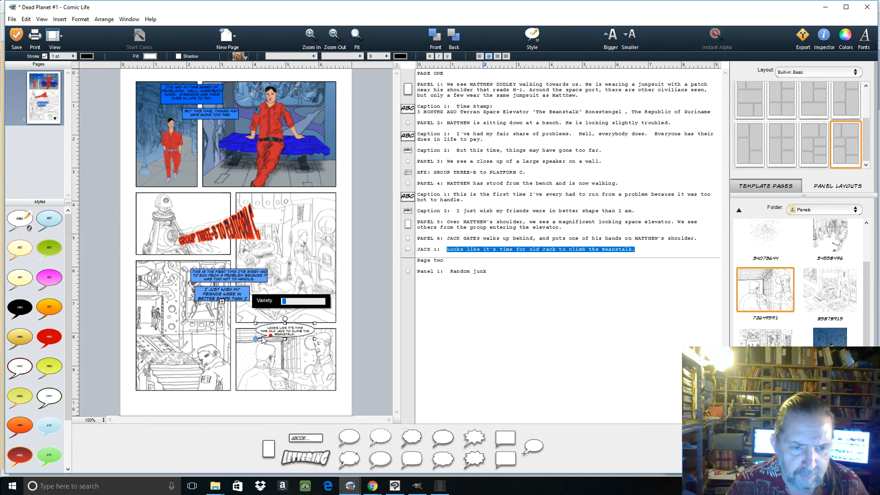
pyautogui.moveTo(298, 331); pyautogui.dragTo(294, 351)
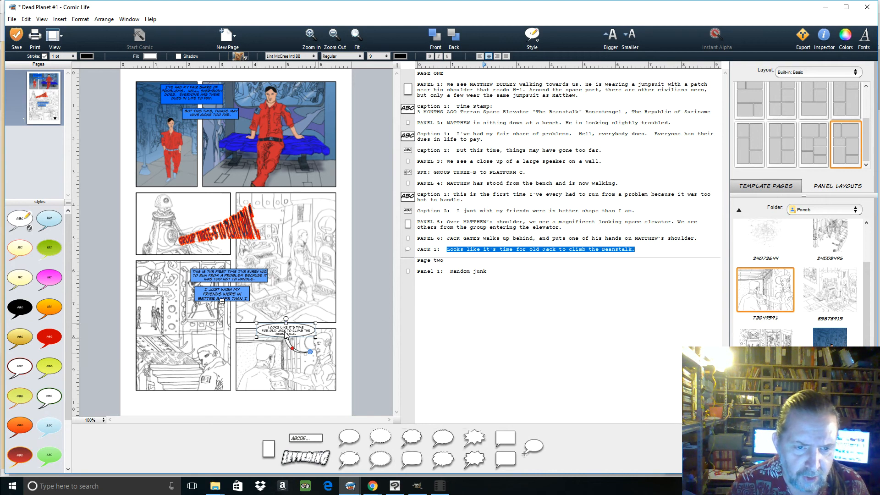
# Make the word "Jack" bold in the last panel's speech balloon
pyautogui.doubleClick(285, 336)
pyautogui.click(279, 335)
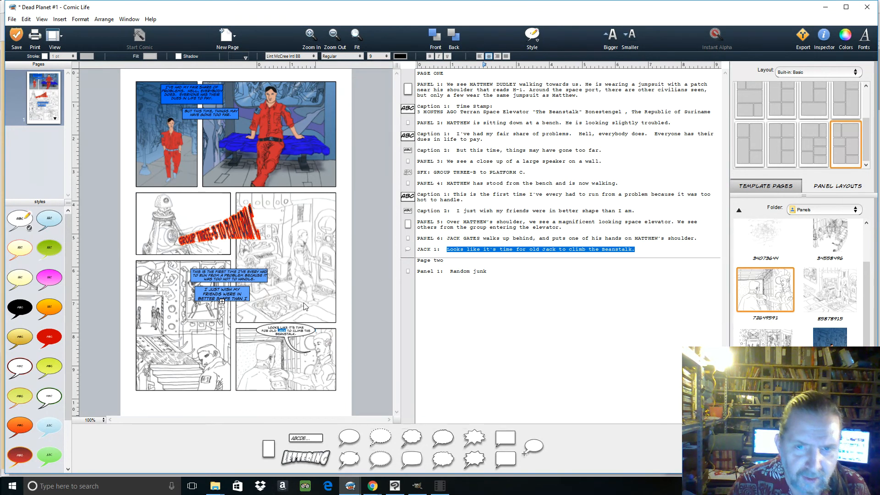
pyautogui.click(429, 55)
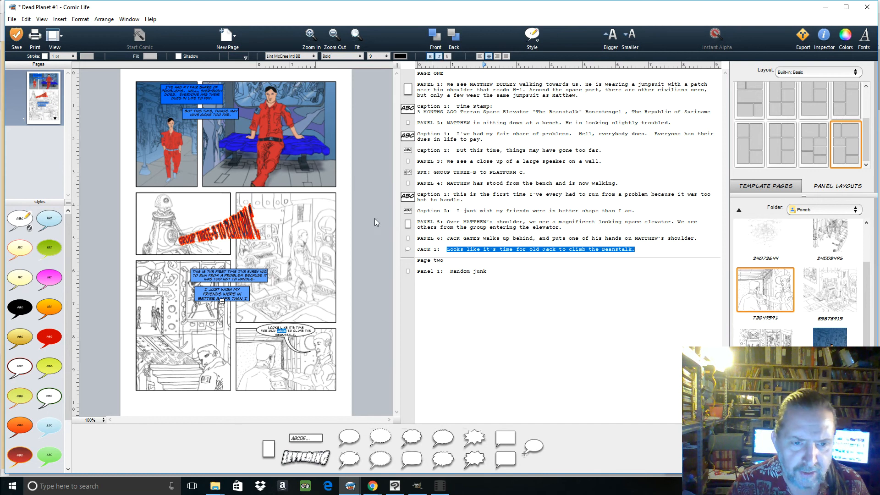
pyautogui.click(288, 361)
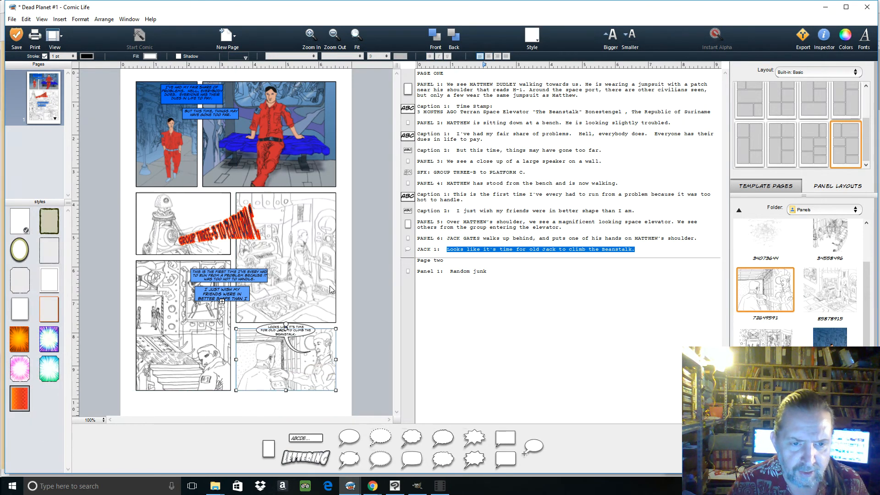
# Move the JACK 1 balloon slightly down into the last panel and refine its tail's curve and tip beside the right-hand man's mouth
pyautogui.click(281, 333)
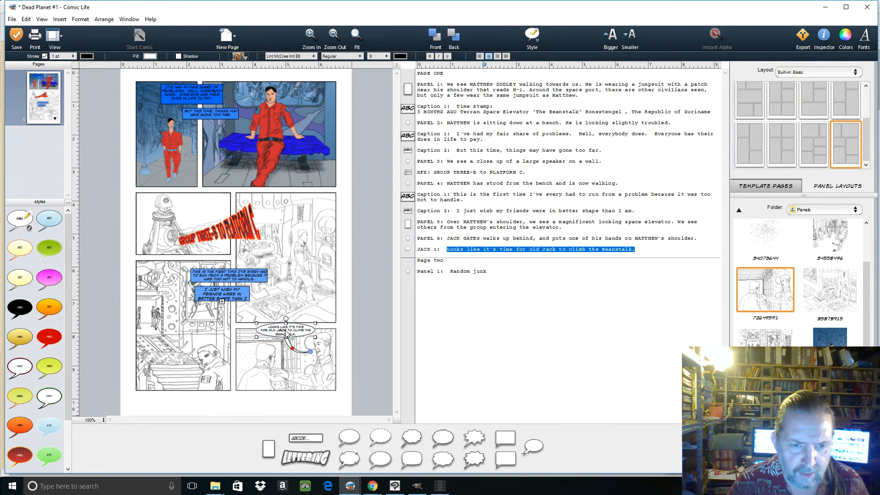
pyautogui.moveTo(286, 334); pyautogui.dragTo(304, 352)
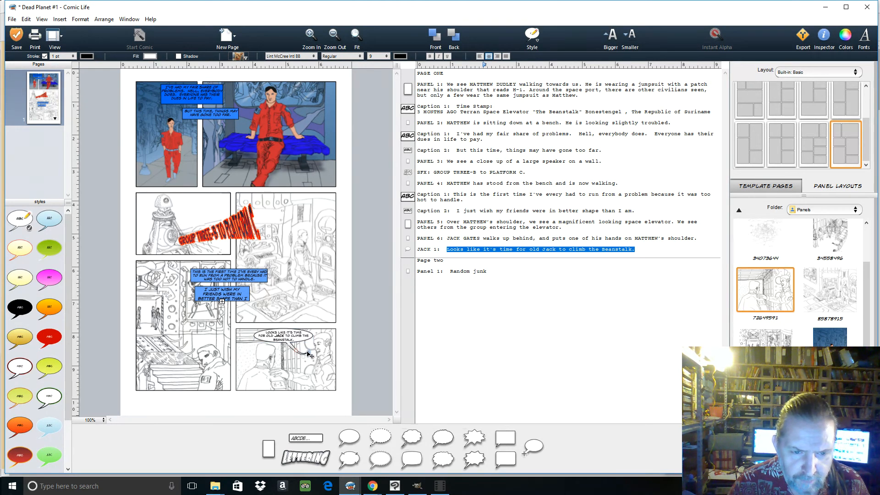
pyautogui.click(298, 354)
pyautogui.moveTo(295, 351); pyautogui.dragTo(298, 352)
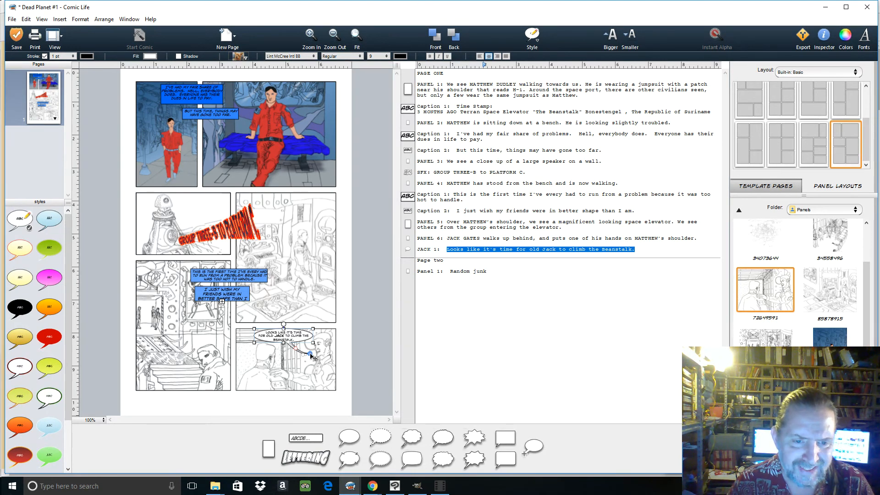
pyautogui.moveTo(310, 354); pyautogui.dragTo(311, 352)
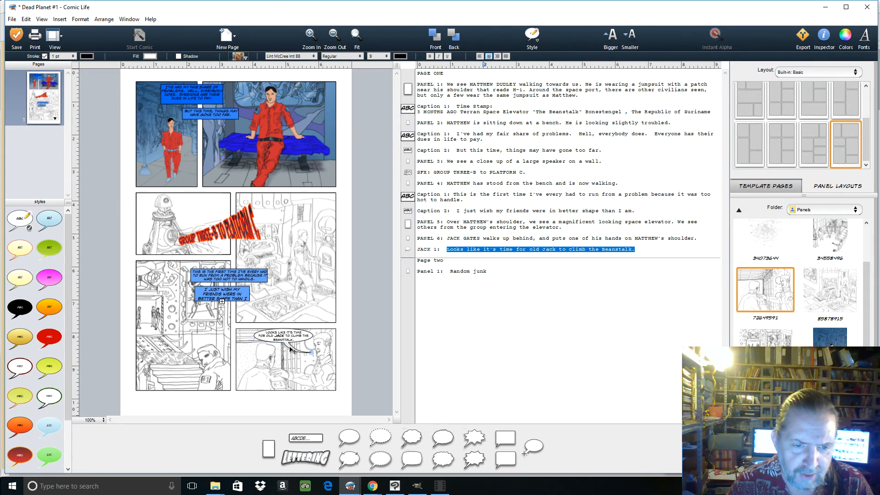
pyautogui.click(293, 350)
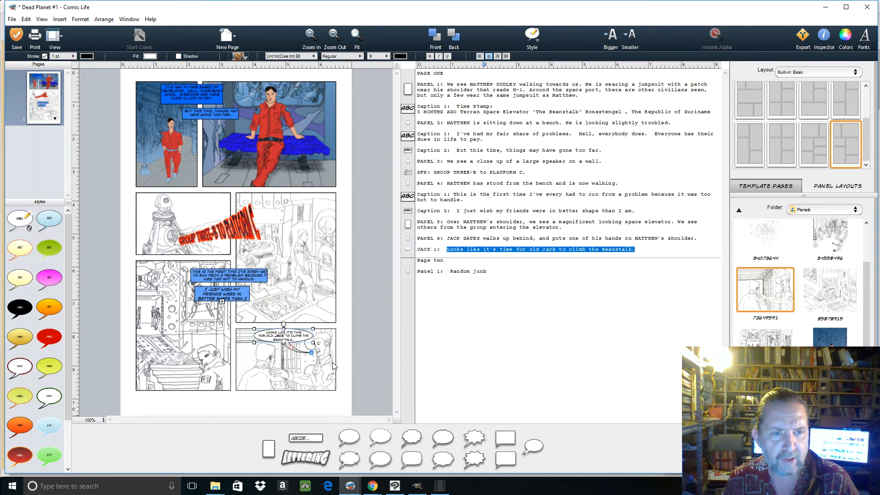
# Reduce the "I just wish my friends..." caption's text by one step and offset the two panel 4 captions further apart
pyautogui.click(243, 295)
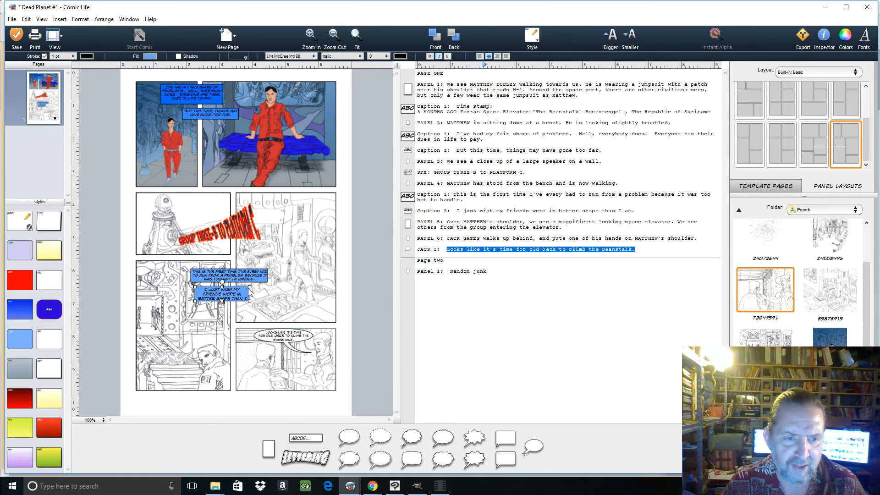
pyautogui.click(626, 38)
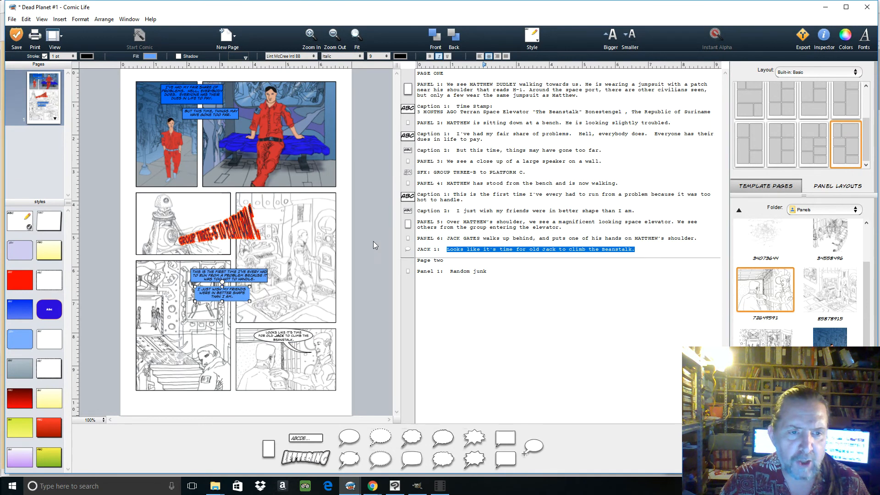
pyautogui.moveTo(220, 303); pyautogui.dragTo(220, 304)
pyautogui.click(221, 296)
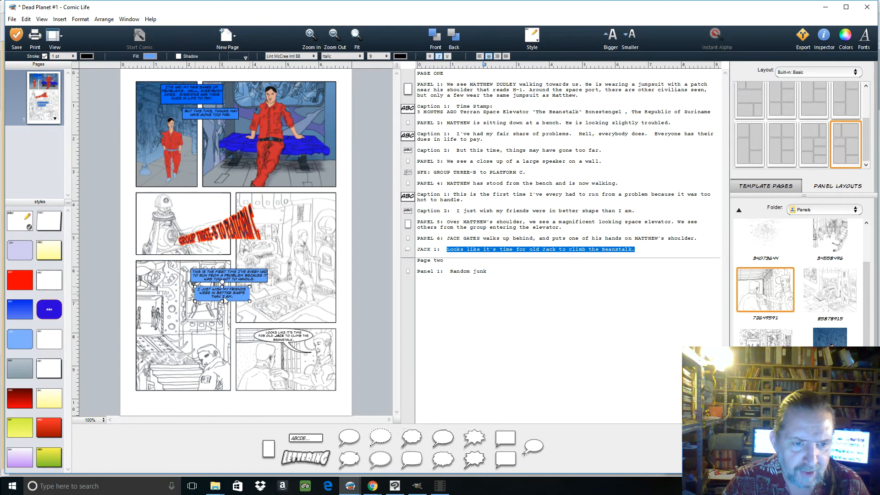
pyautogui.moveTo(223, 298); pyautogui.dragTo(217, 303)
pyautogui.click(229, 277)
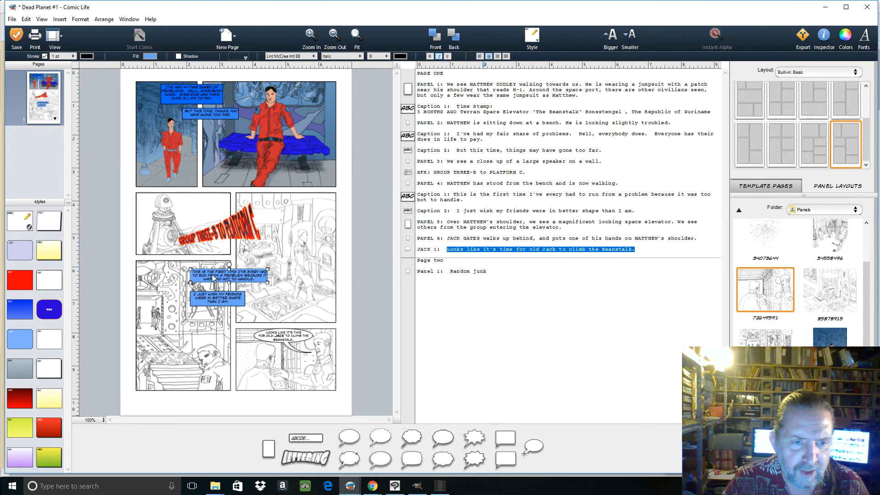
pyautogui.moveTo(213, 279); pyautogui.dragTo(220, 277)
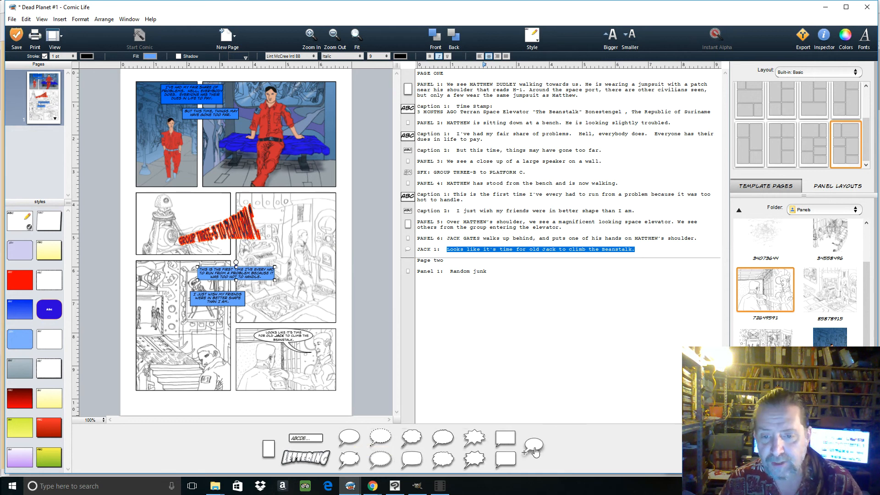
# Try attaching a linked extra balloon to the JACK 1 balloon, place it below on the panel's left side, and delete it
pyautogui.moveTo(535, 445); pyautogui.dragTo(282, 342)
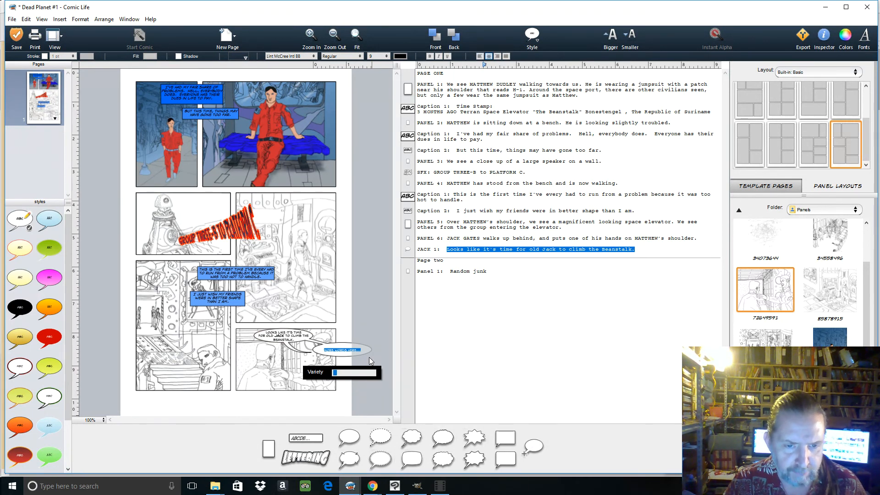
pyautogui.click(362, 361)
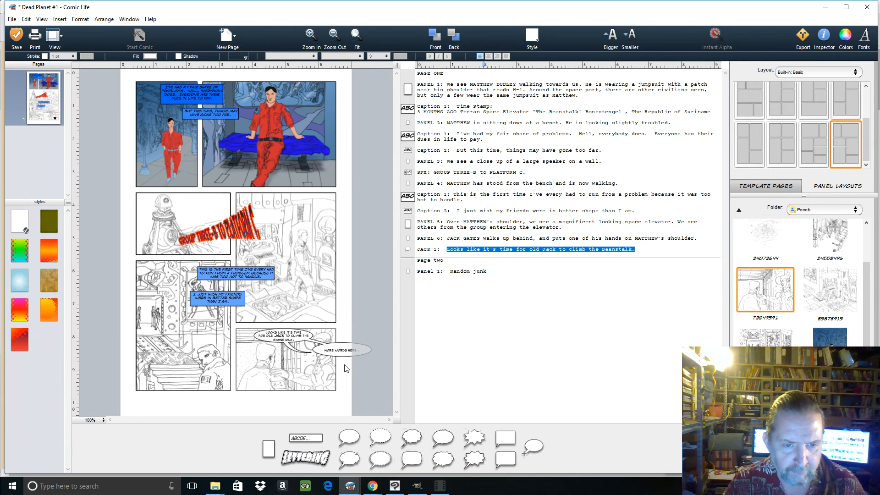
pyautogui.moveTo(350, 354); pyautogui.dragTo(268, 372)
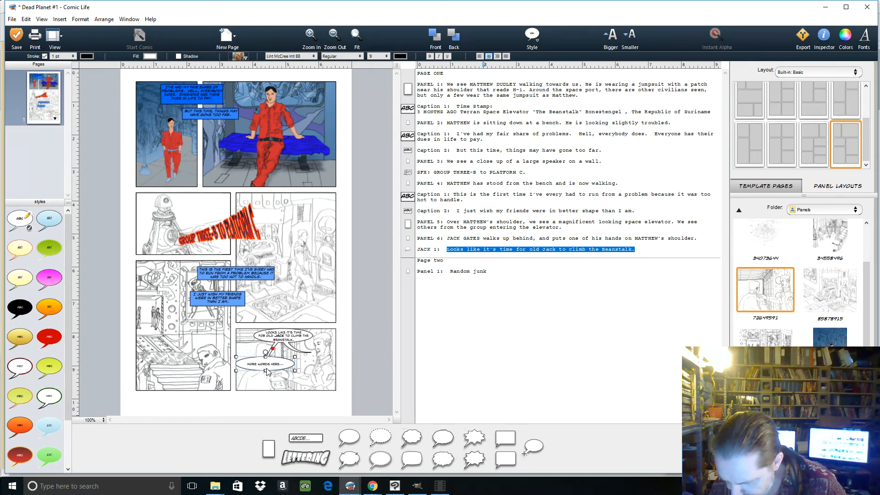
pyautogui.press('Delete')
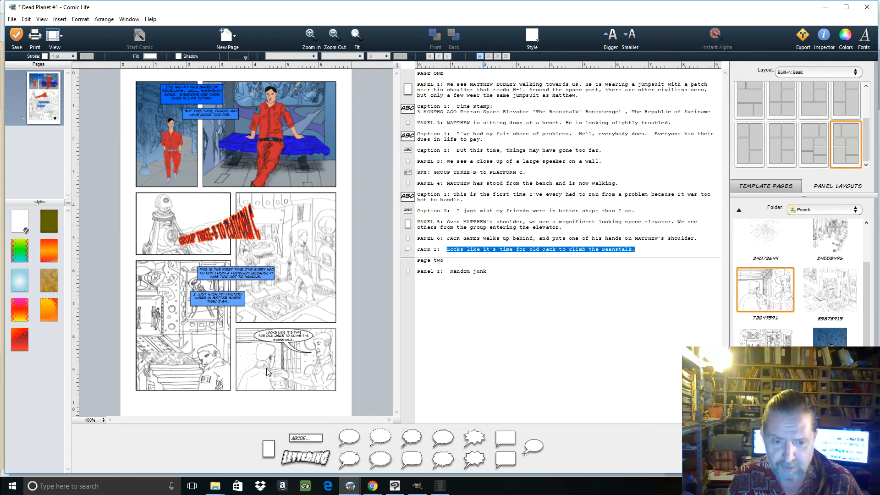
# Examine the custom page setup's web, blog, square and comic size presets, and accept Comic Book (standard)
pyautogui.click(12, 19)
pyautogui.click(54, 192)
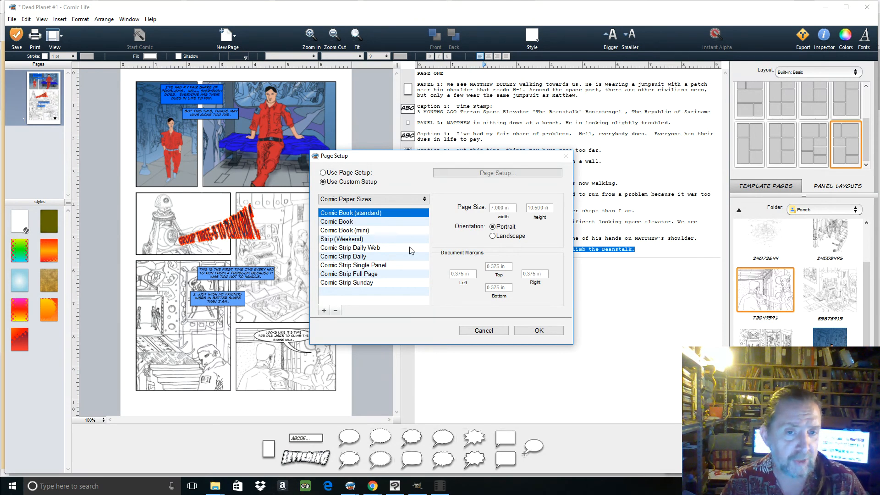
pyautogui.click(350, 199)
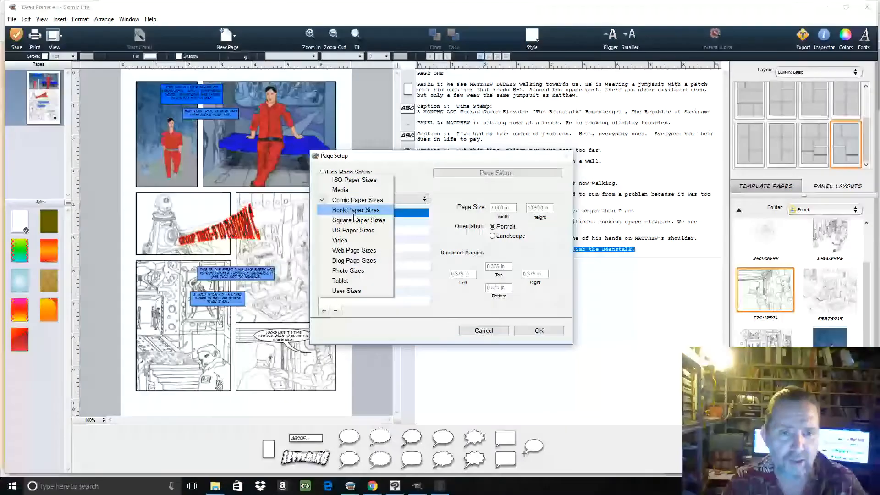
pyautogui.click(353, 251)
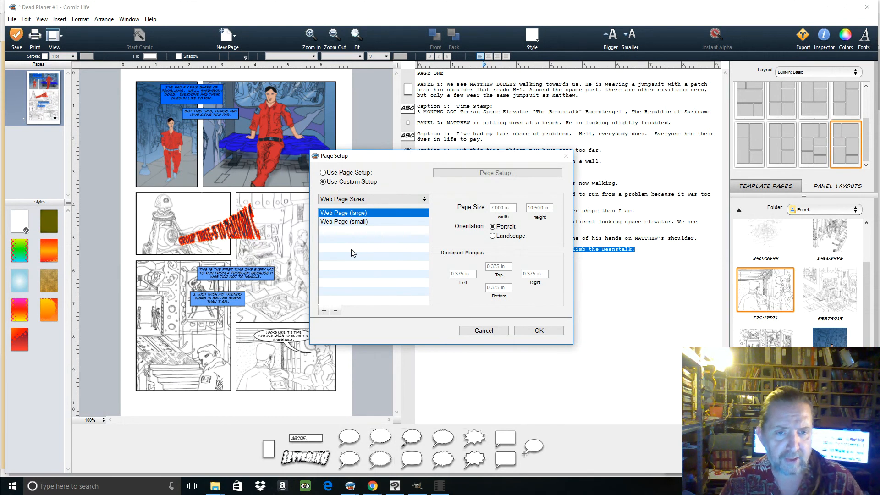
pyautogui.click(365, 200)
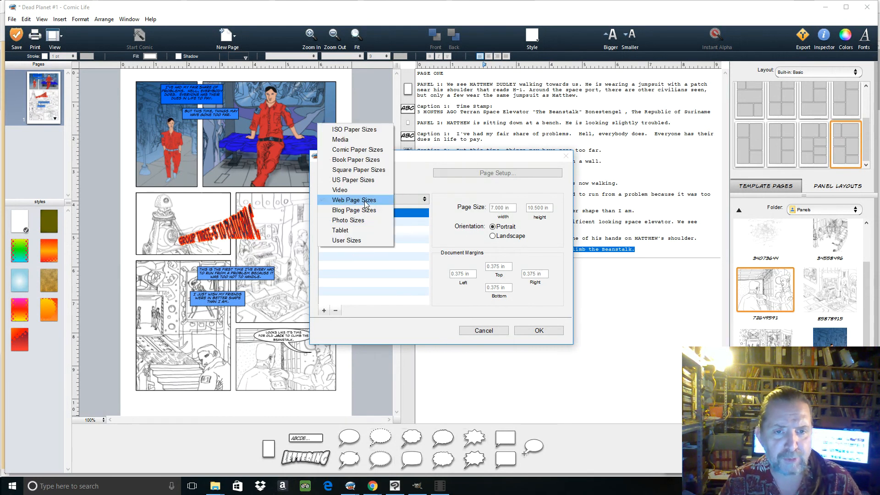
pyautogui.click(366, 211)
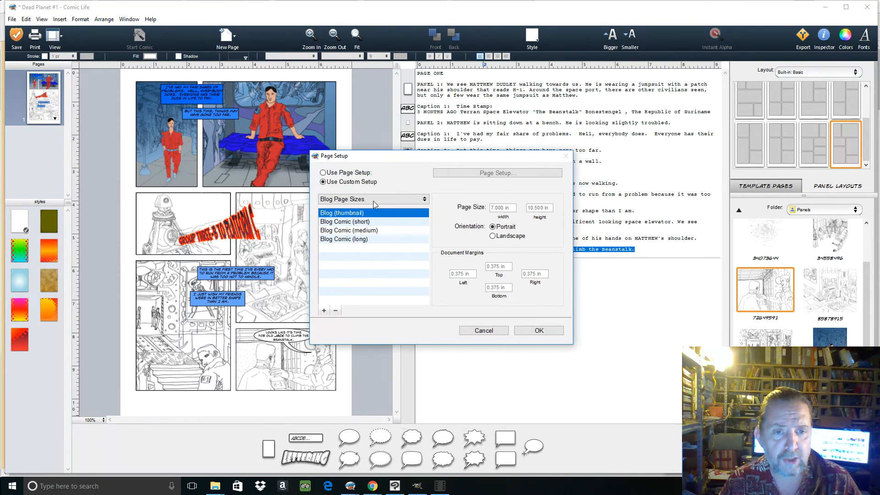
pyautogui.click(373, 200)
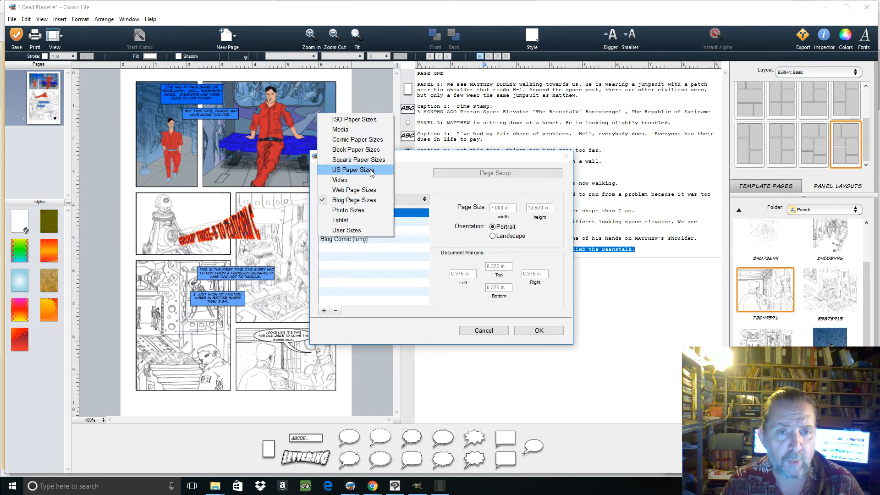
pyautogui.click(362, 160)
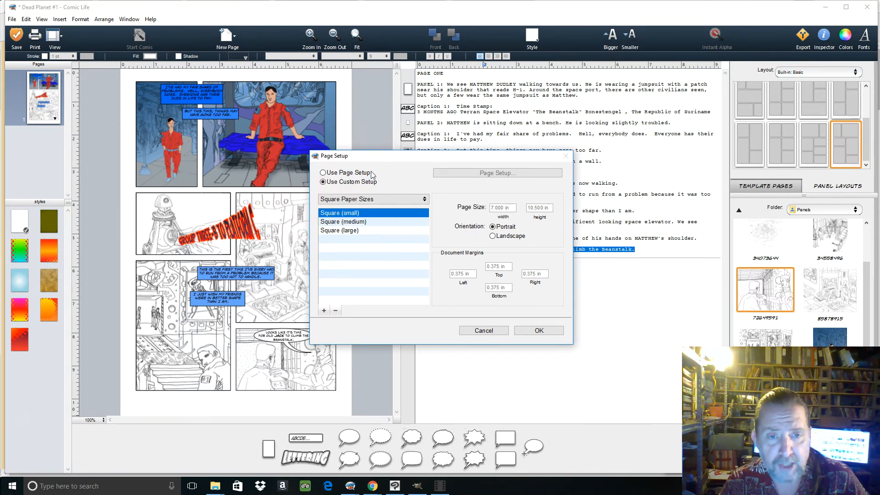
pyautogui.click(378, 199)
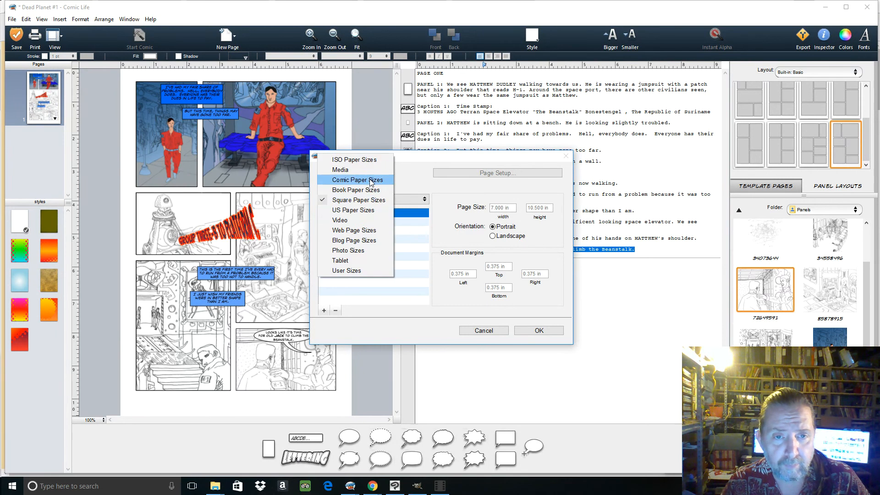
pyautogui.click(370, 180)
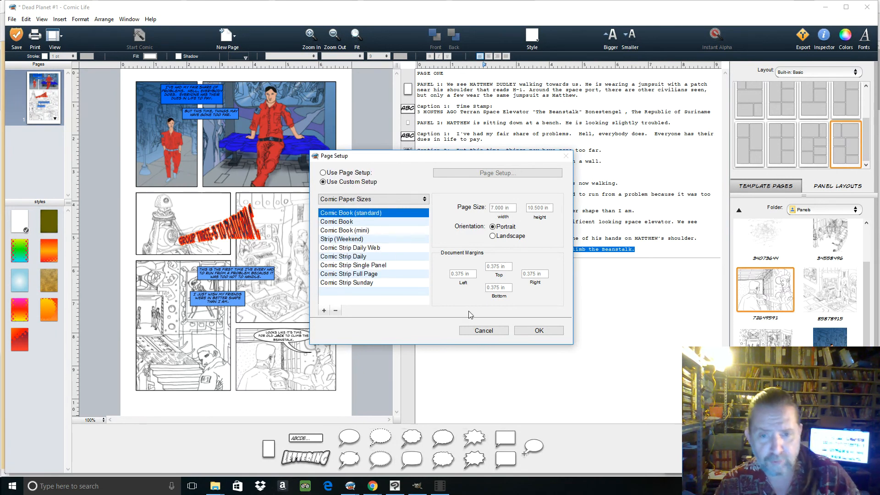
pyautogui.click(533, 334)
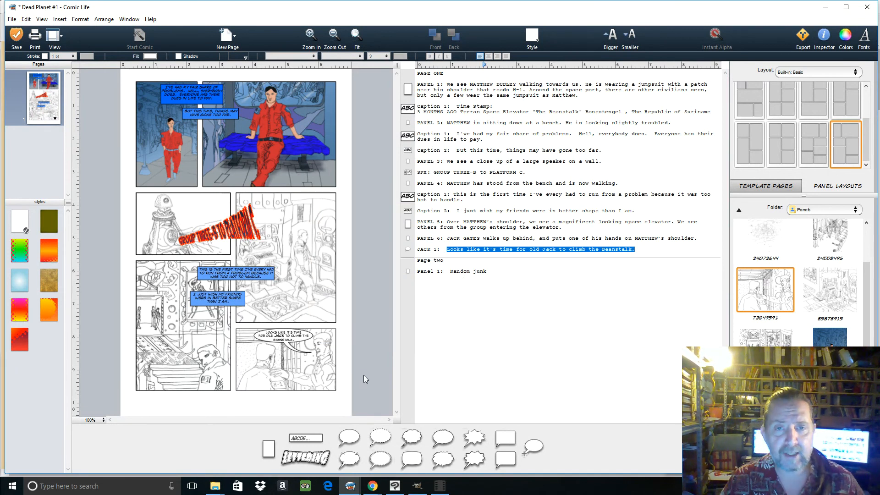
# Examine the comic's CBZ, PDF and image export options, including the TIFF, JPEG and PNG formats, and leave without exporting
pyautogui.click(802, 39)
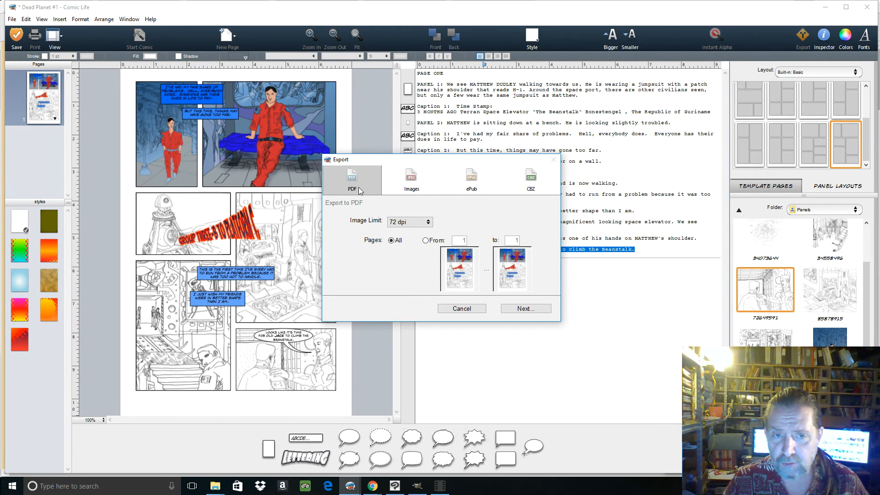
pyautogui.click(530, 189)
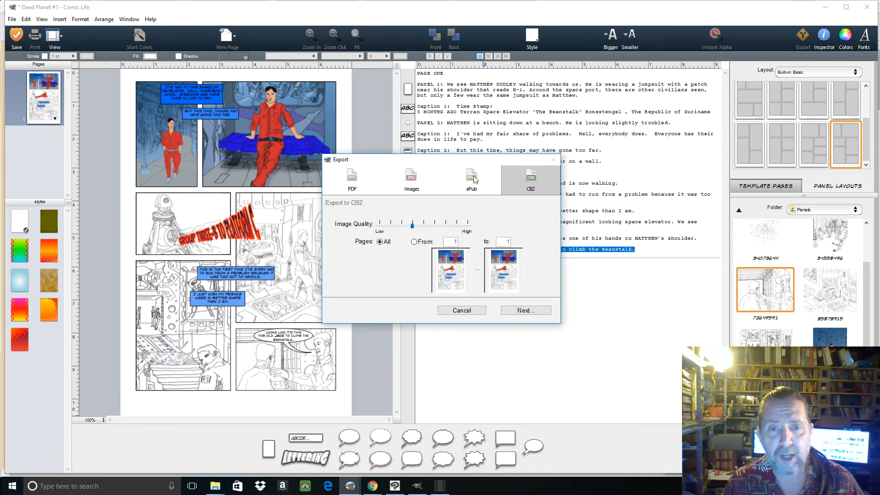
pyautogui.click(351, 180)
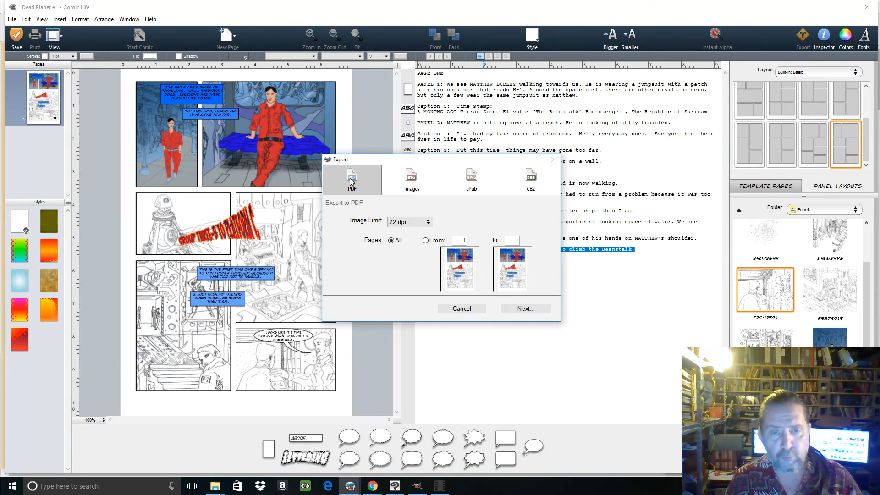
pyautogui.click(412, 177)
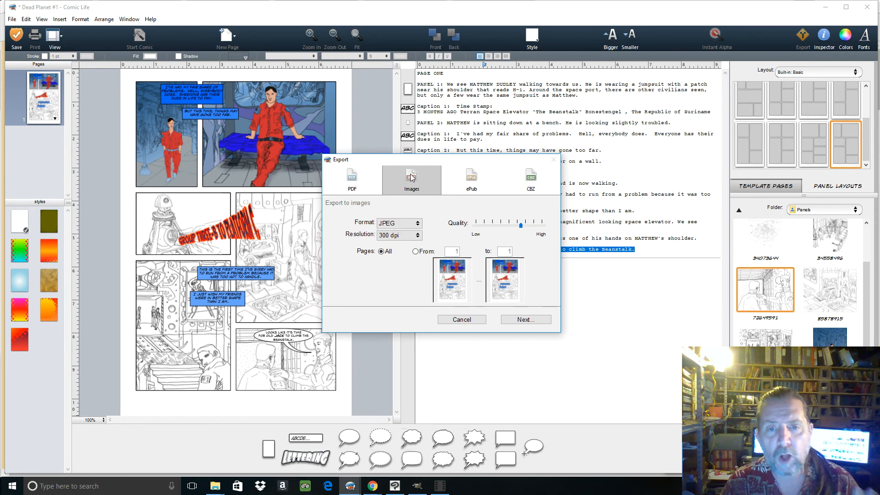
pyautogui.click(414, 223)
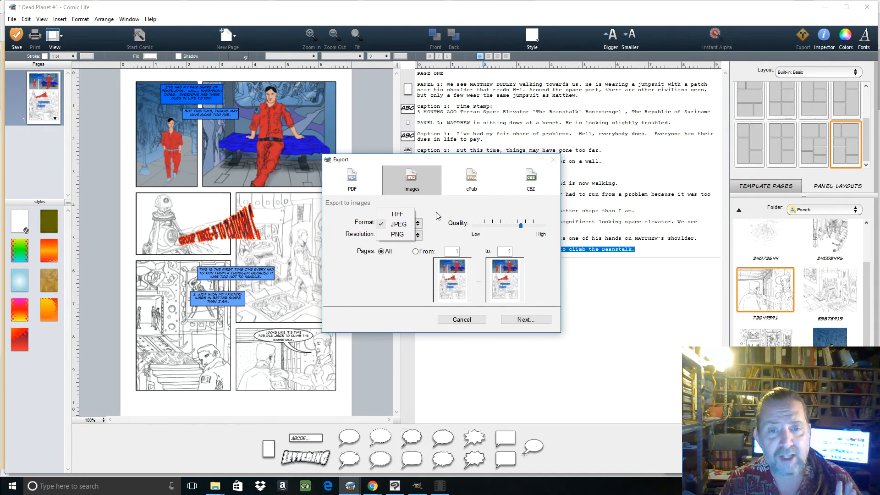
pyautogui.click(399, 224)
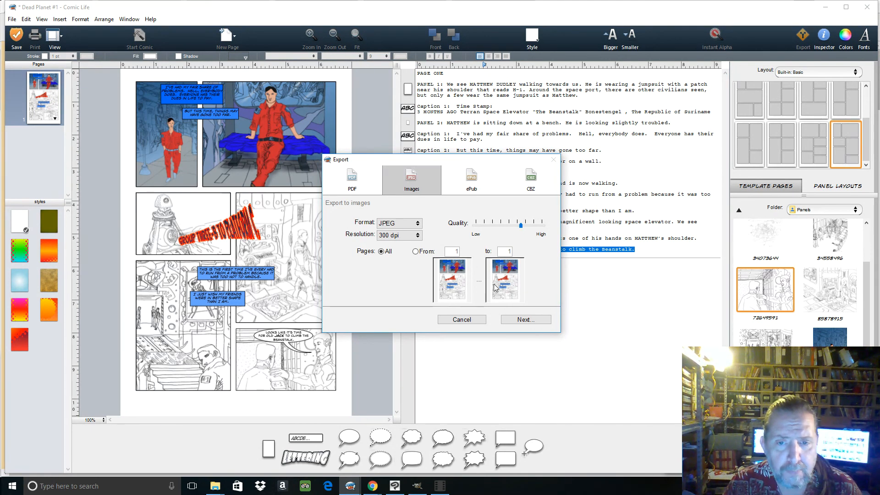
pyautogui.click(532, 321)
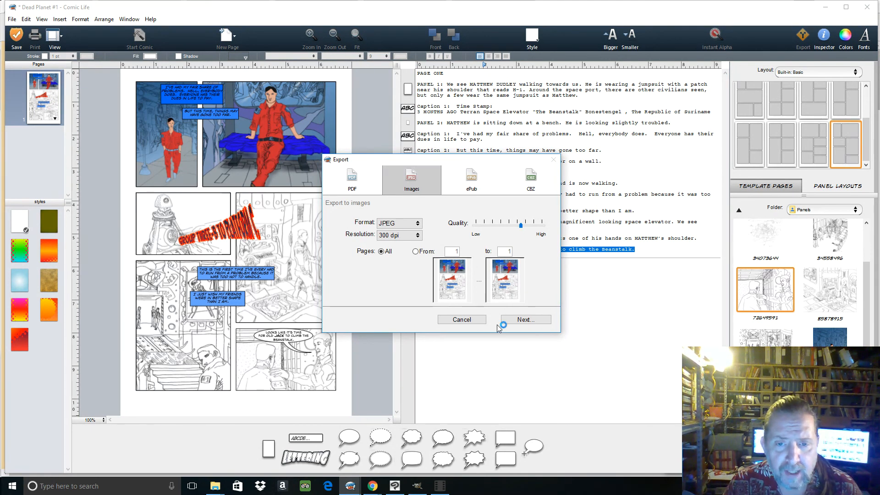
pyautogui.click(468, 321)
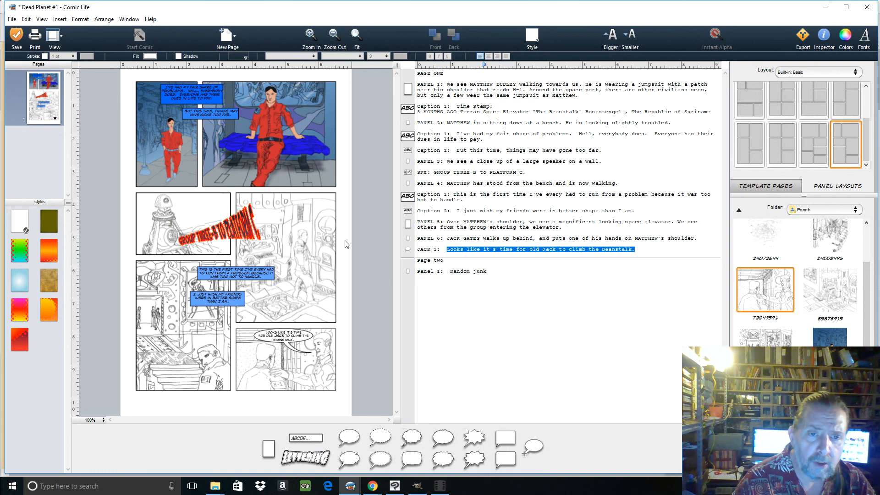
# Delete the pictures from the two top-row panels and the small panel below them, leaving the frames and captions in place
pyautogui.click(296, 133)
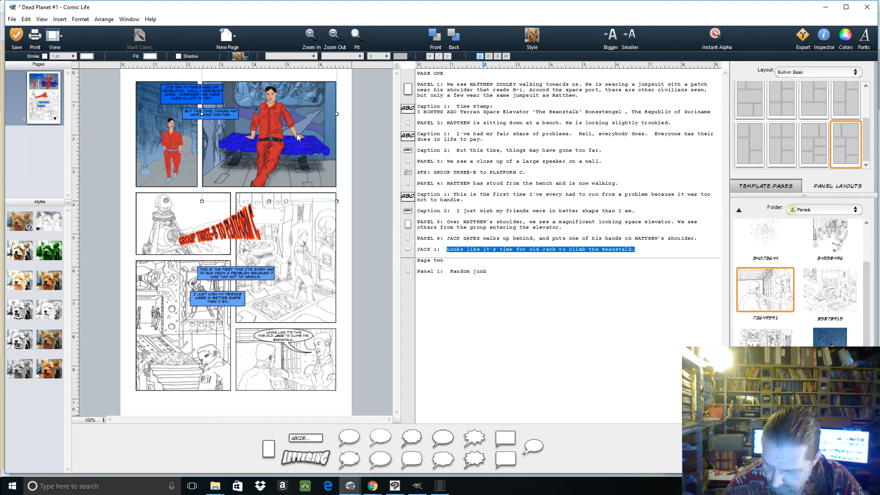
pyautogui.press('Delete')
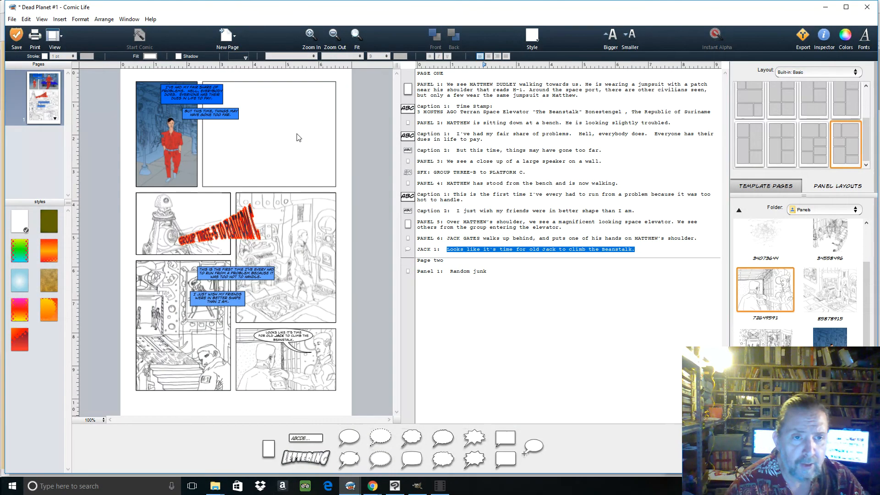
pyautogui.click(177, 153)
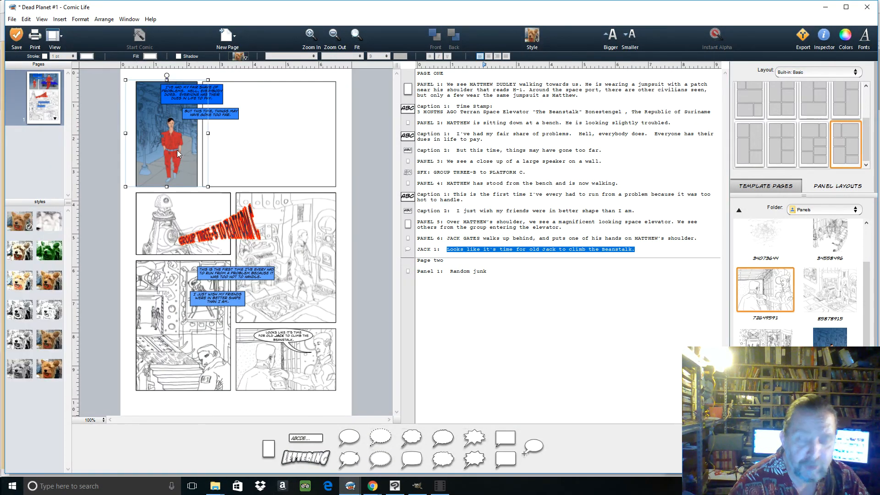
pyautogui.press('Delete')
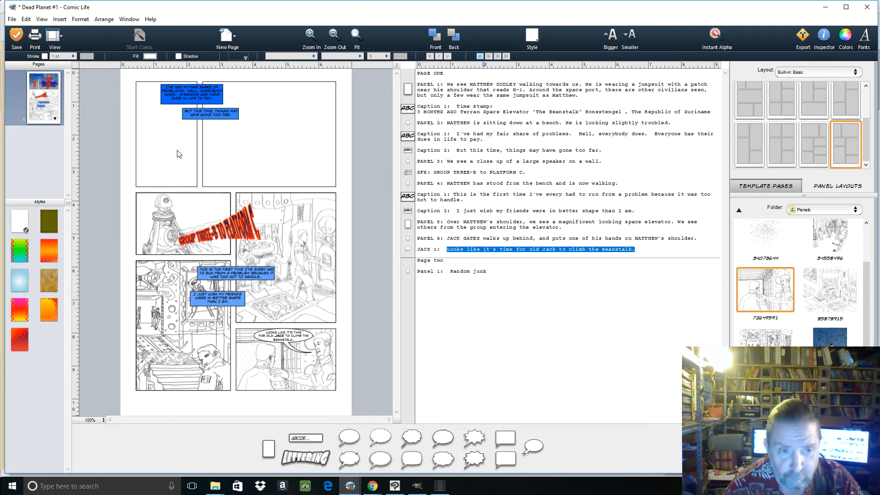
pyautogui.click(157, 212)
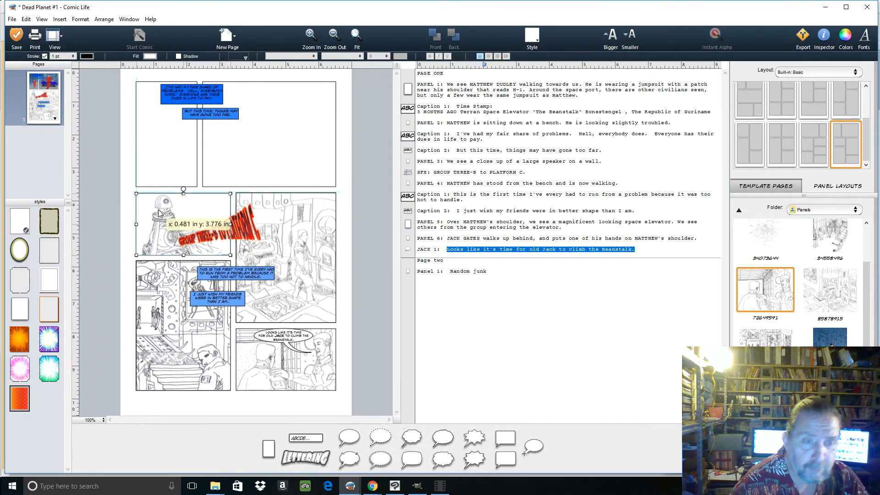
pyautogui.click(158, 211)
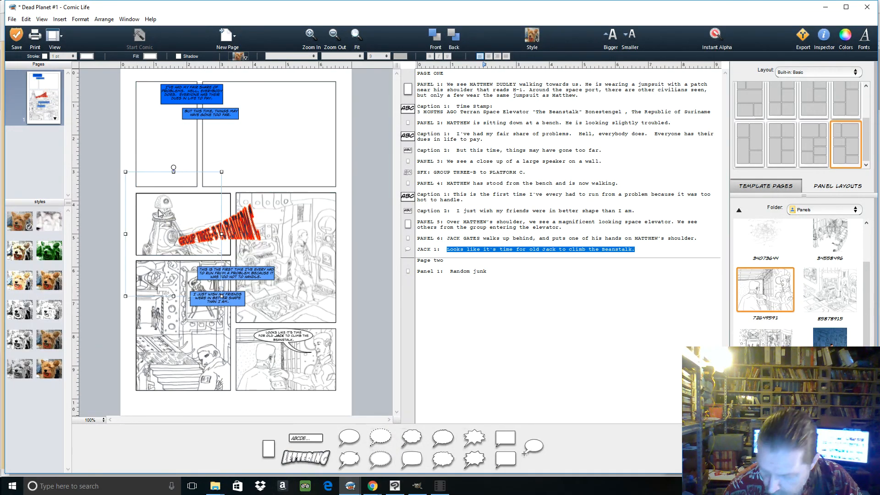
pyautogui.press('Delete')
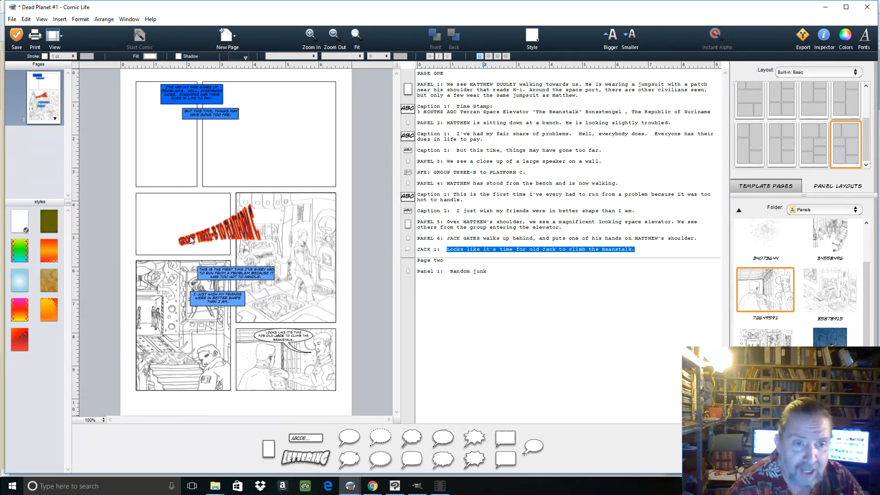
# Delete the pictures from the remaining three panels, keeping their frames, captions, sound-effect lettering and JACK 1 balloon
pyautogui.click(287, 229)
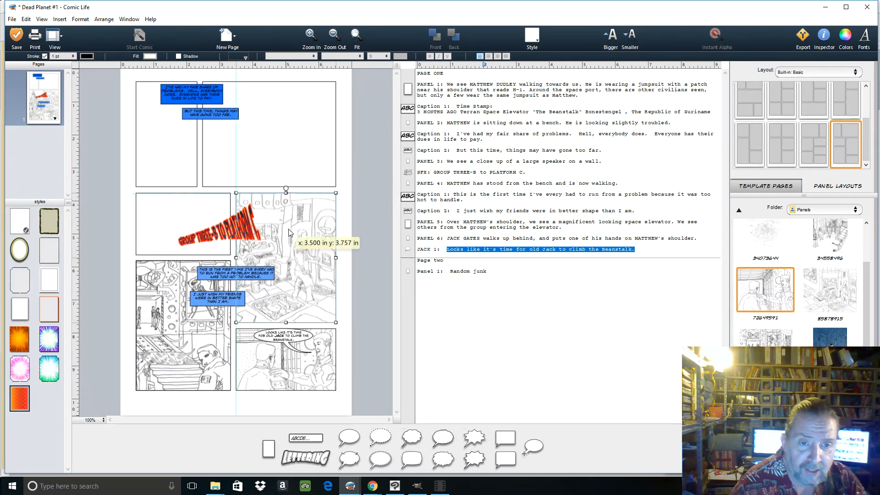
pyautogui.click(287, 229)
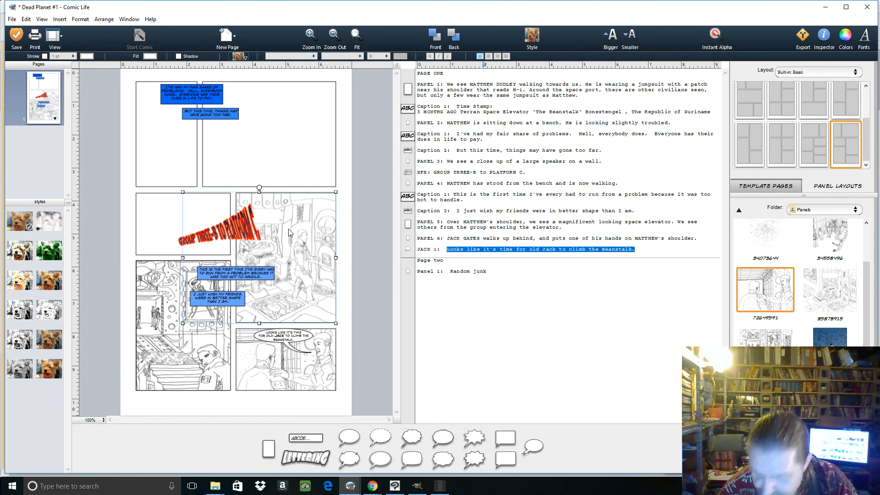
pyautogui.press('Delete')
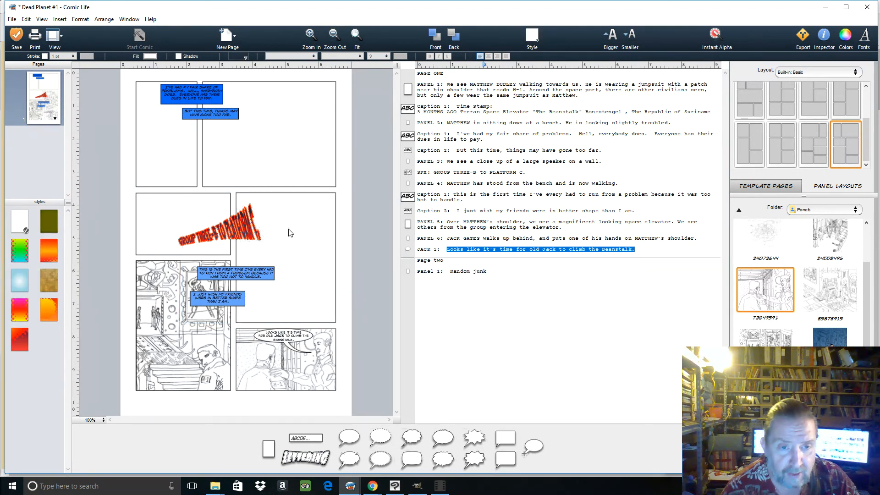
pyautogui.click(180, 334)
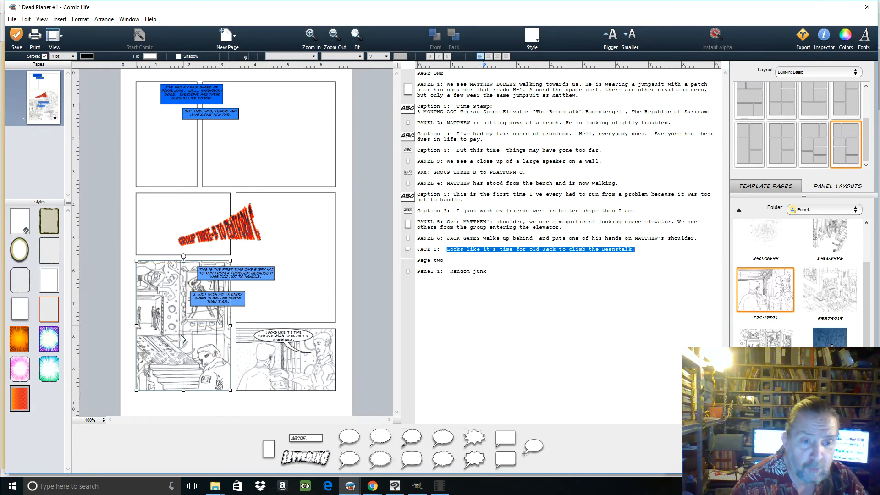
pyautogui.click(180, 334)
pyautogui.press('Delete')
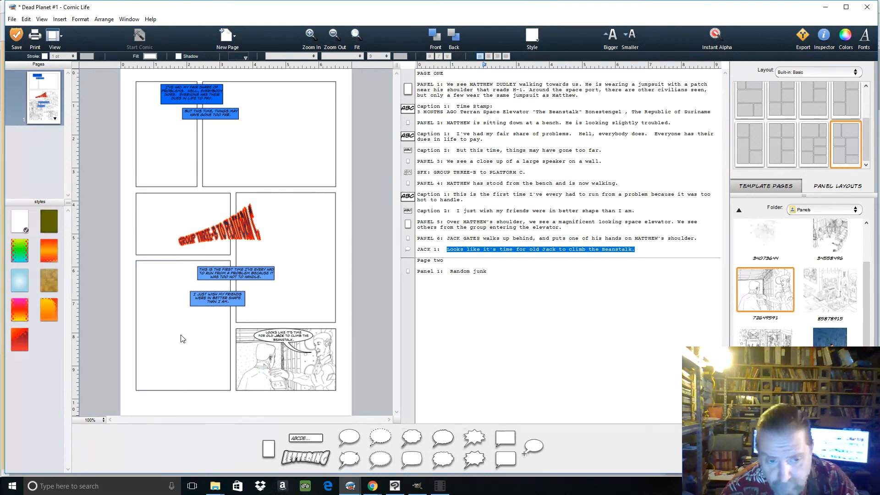
pyautogui.click(273, 355)
pyautogui.press('Delete')
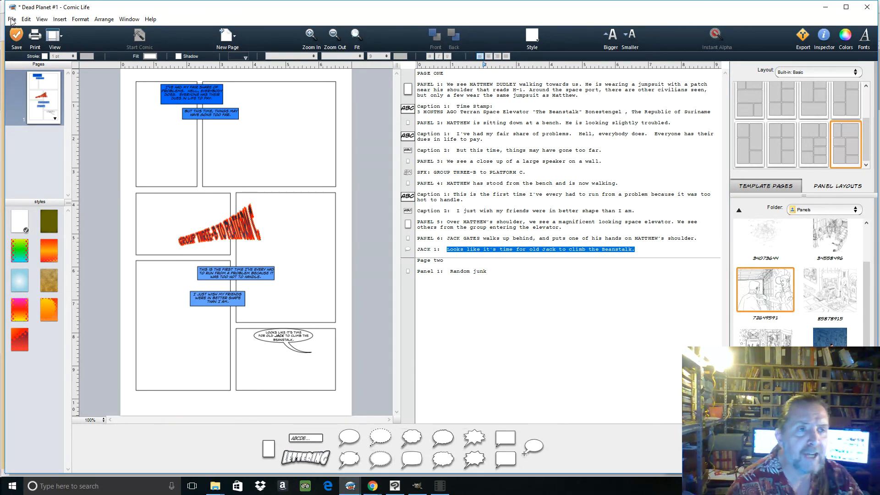
# Check the PDF export settings for the art-free page, cancel the export, and look through the file and formatting commands
pyautogui.click(803, 34)
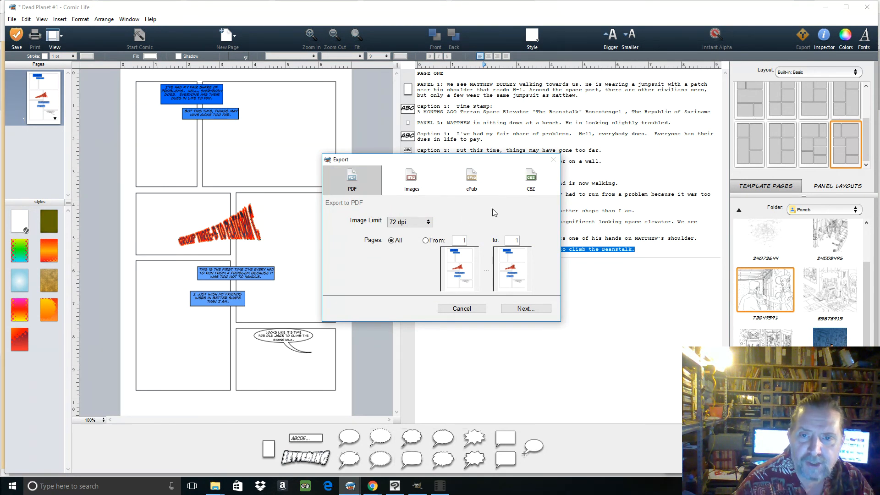
pyautogui.click(463, 307)
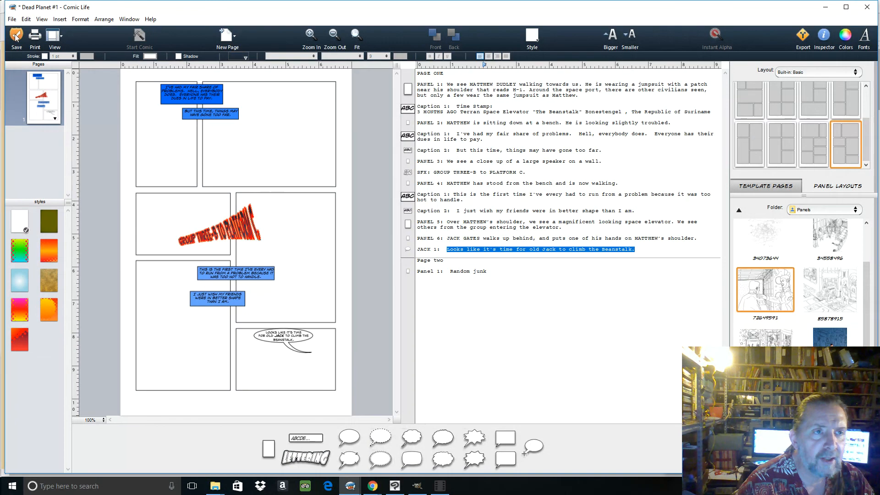
pyautogui.click(13, 20)
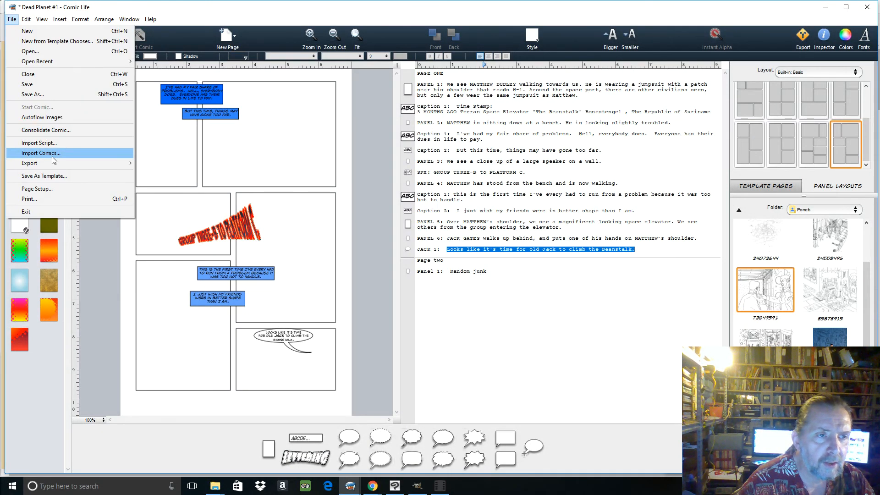
pyautogui.moveTo(51, 165)
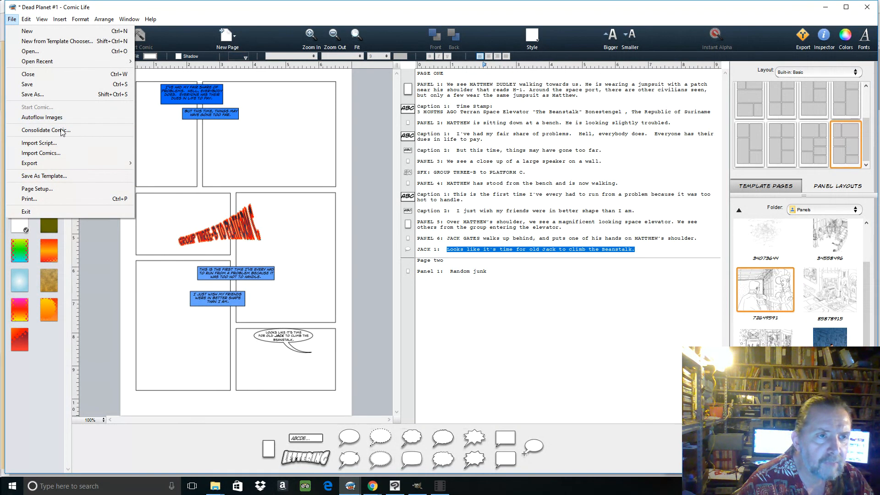
pyautogui.press('Escape')
pyautogui.click(78, 19)
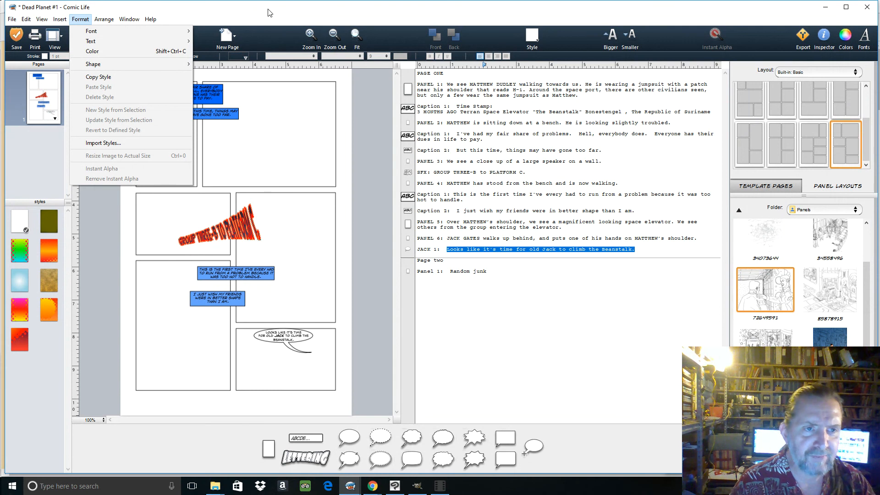
pyautogui.click(628, 16)
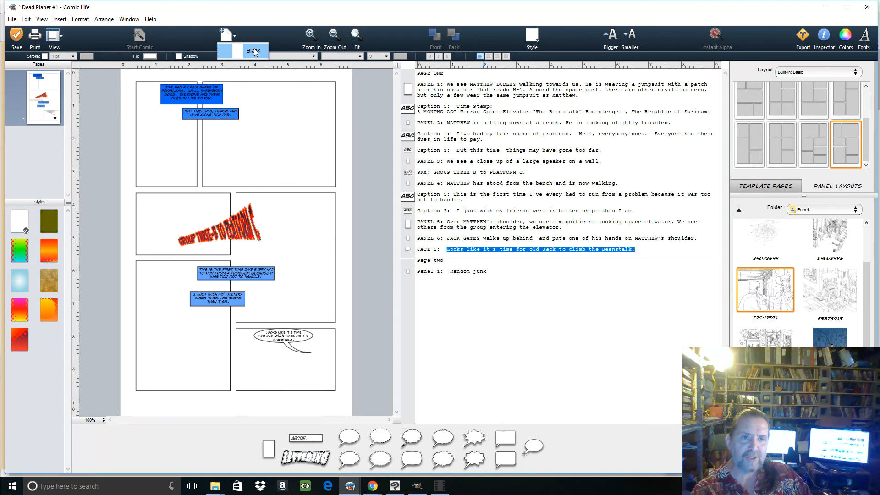
# Add a blank second page to the comic and show it for editing
pyautogui.click(41, 153)
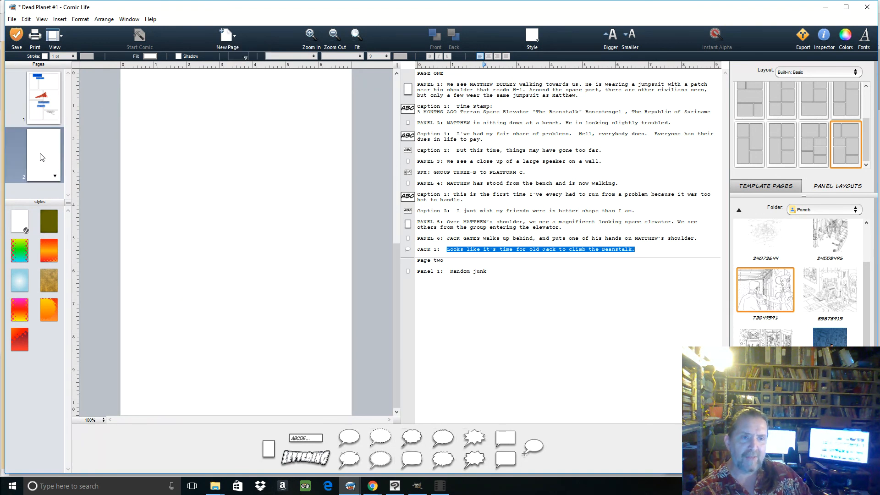